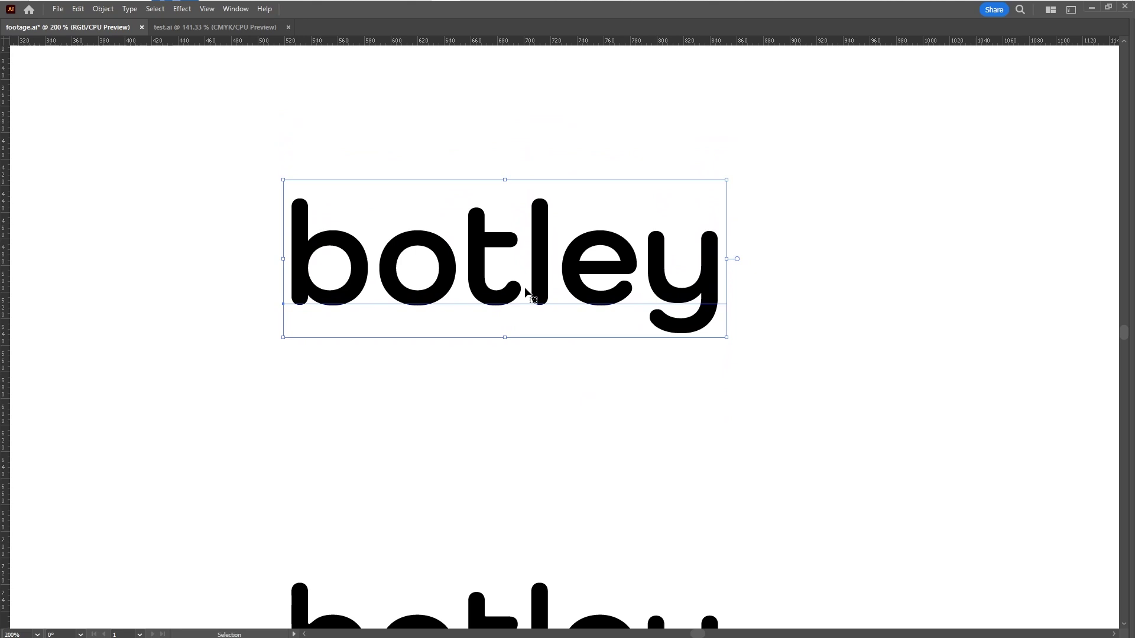
Step: Switch to the browser to view the Como Bold font page on Adobe Fonts, and return to the wordmark artwork
key(alt+Tab)
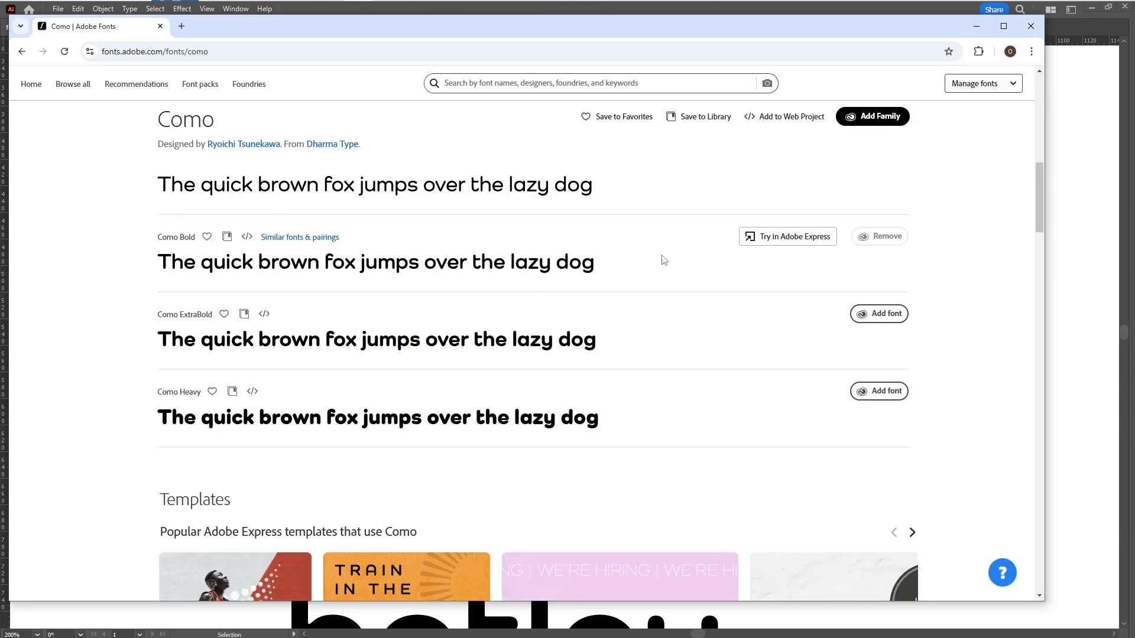
key(alt+Tab)
click(434, 298)
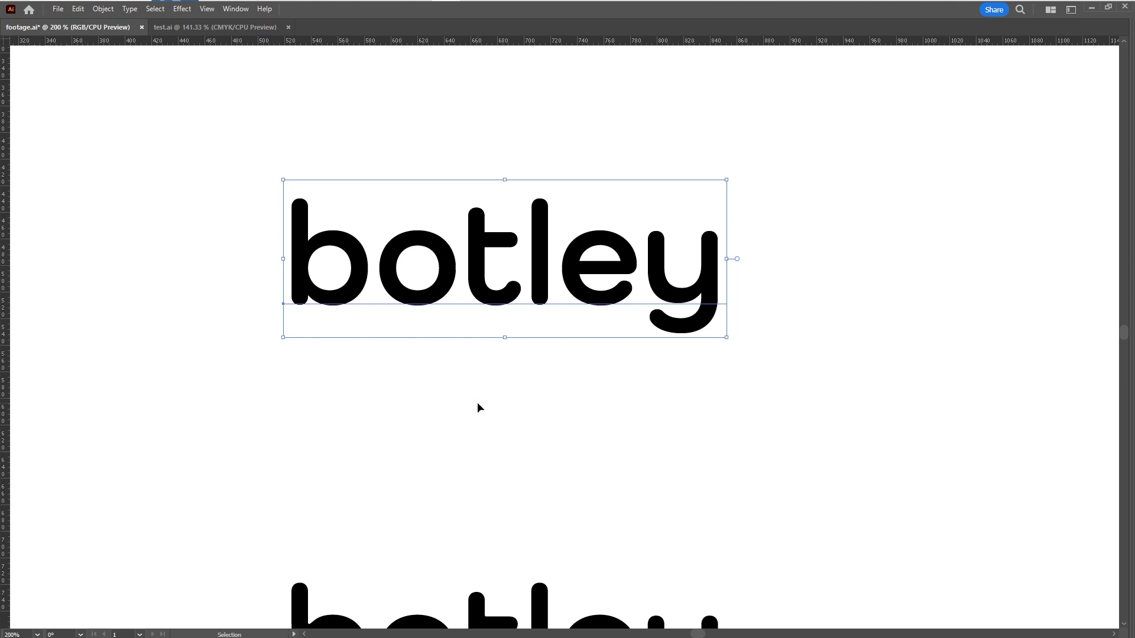
Step: Duplicate the live botley text straight down, between the original and the finished version, and convert the copy to outlines
key(space)
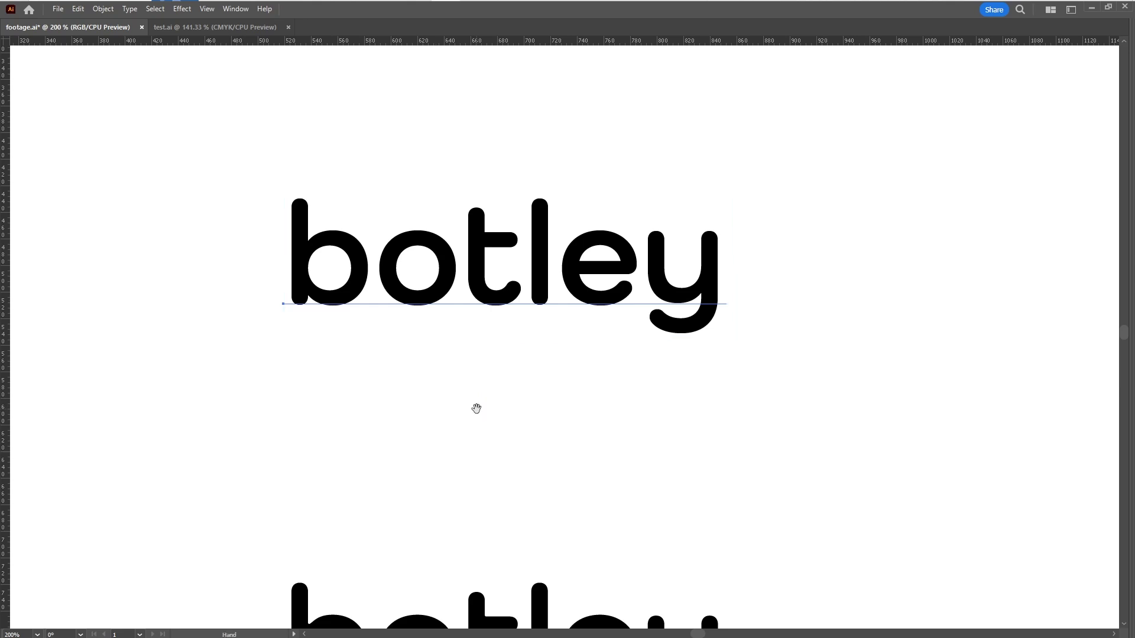
drag(477, 410, 470, 284)
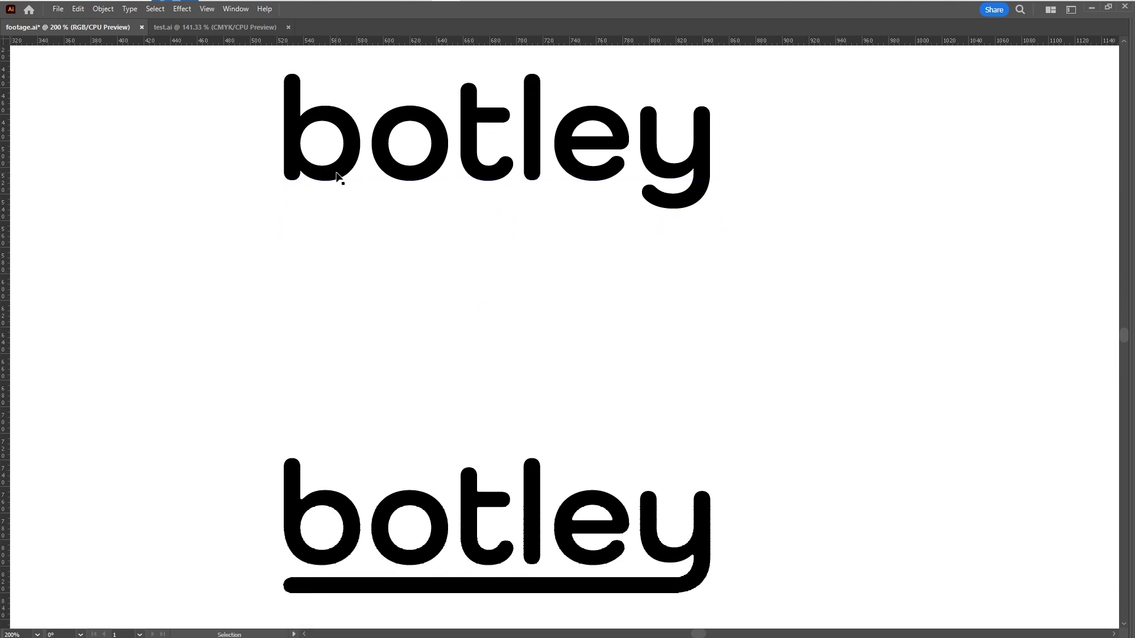
alt+drag(338, 178, 338, 399)
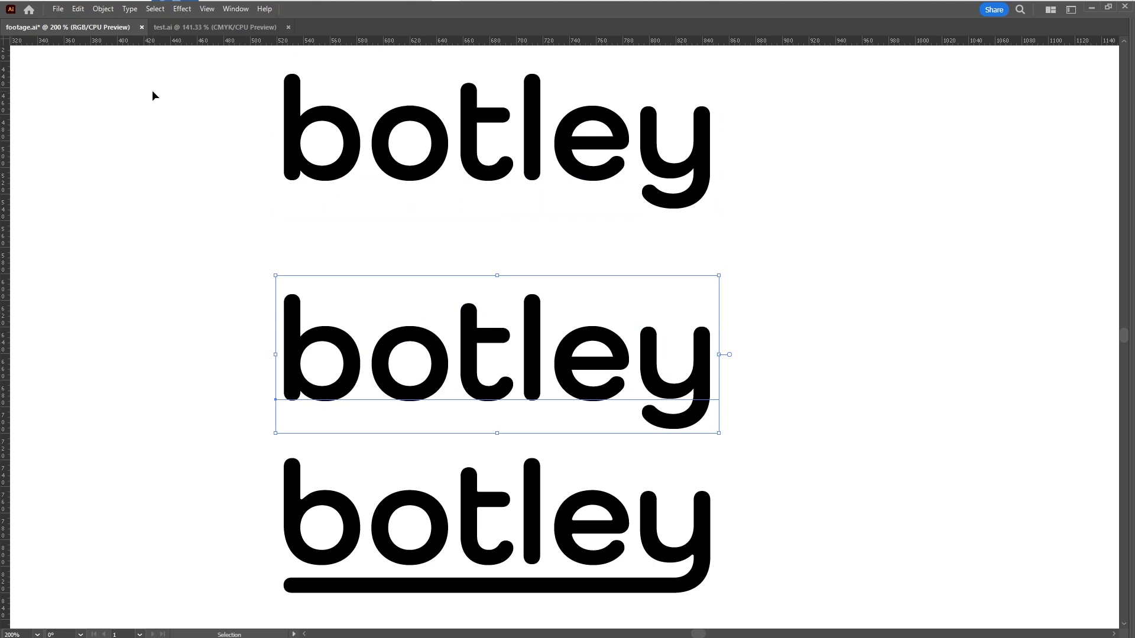
click(130, 8)
click(237, 215)
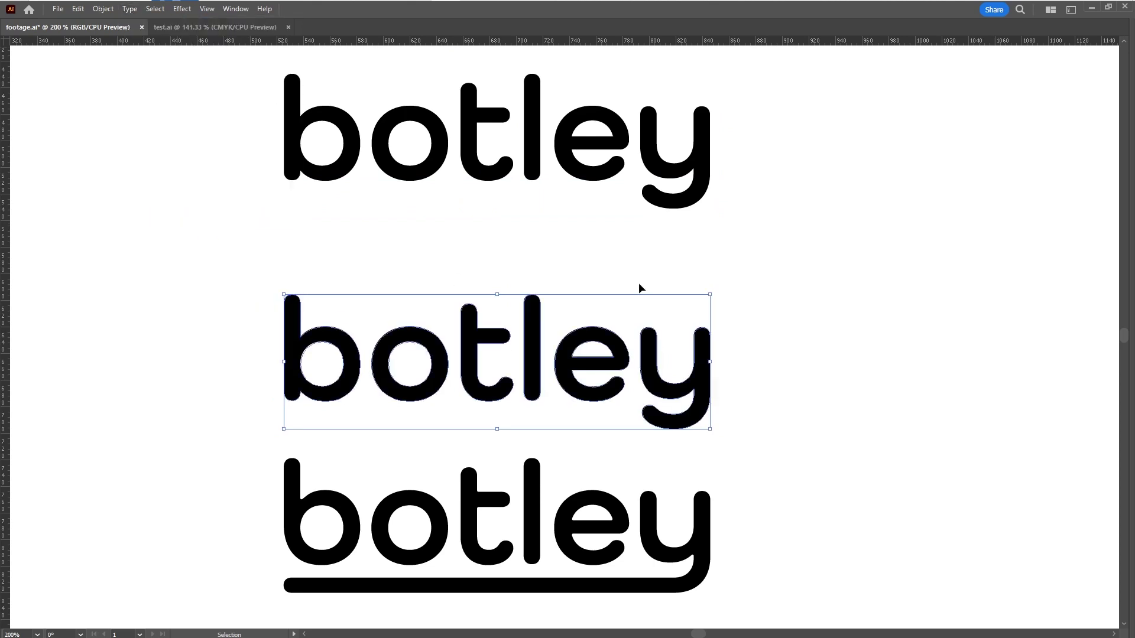
Step: Fill the outlined copy of the botley wordmark with red
key(Tab)
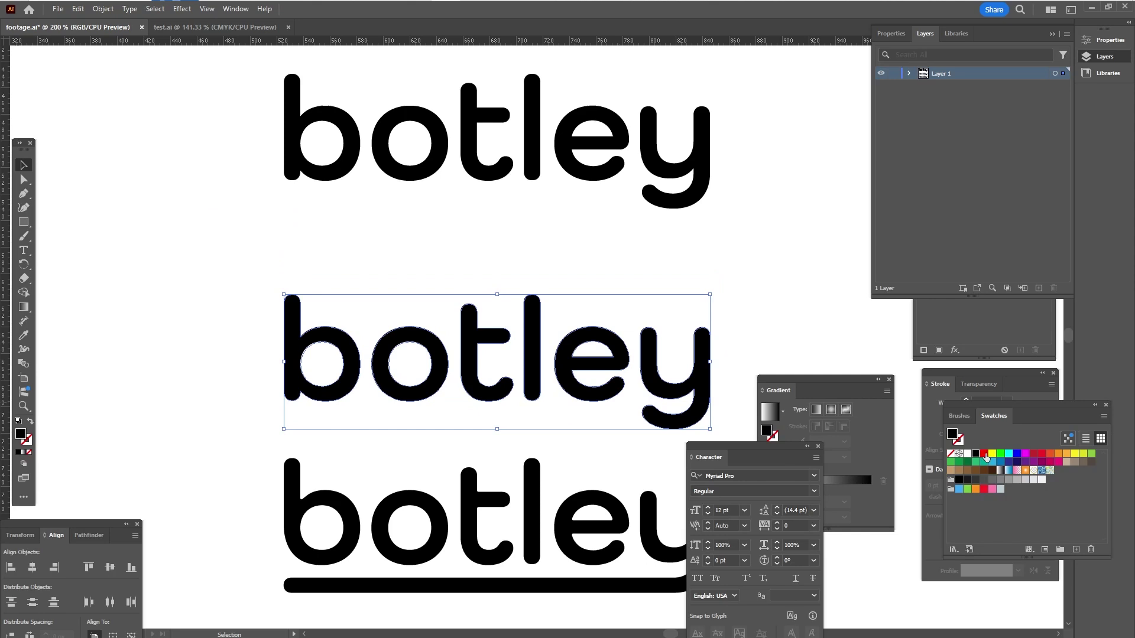
click(984, 455)
key(Tab)
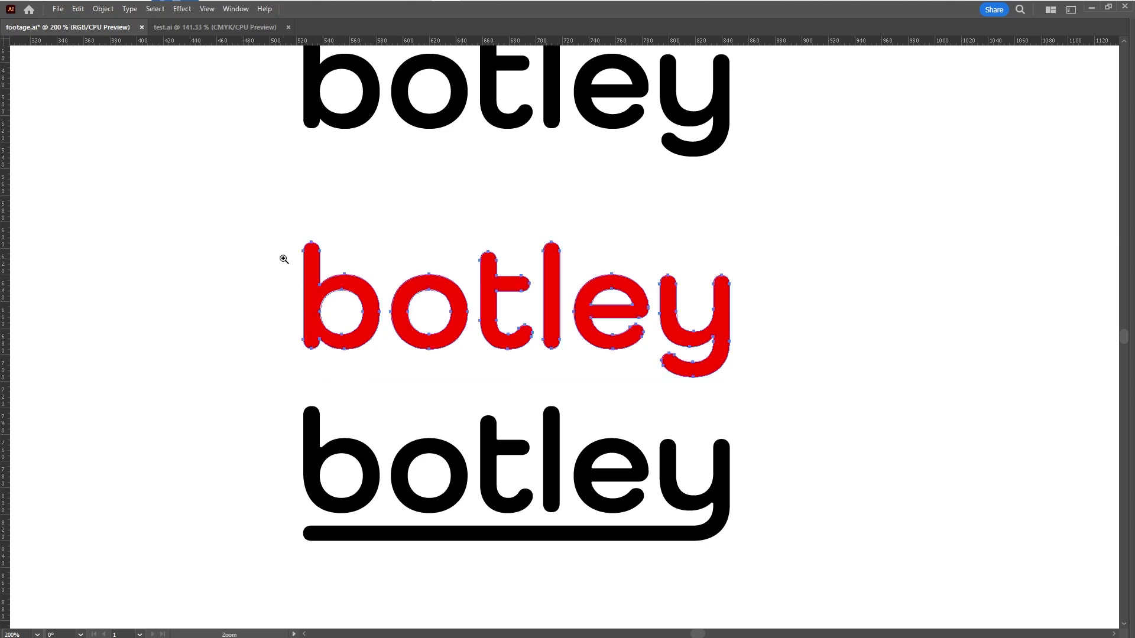
Step: Examine the upper and lower inner joints between the stem and bowl of the red b up close
ctrl+drag(286, 257, 414, 455)
ctrl+drag(450, 111, 521, 168)
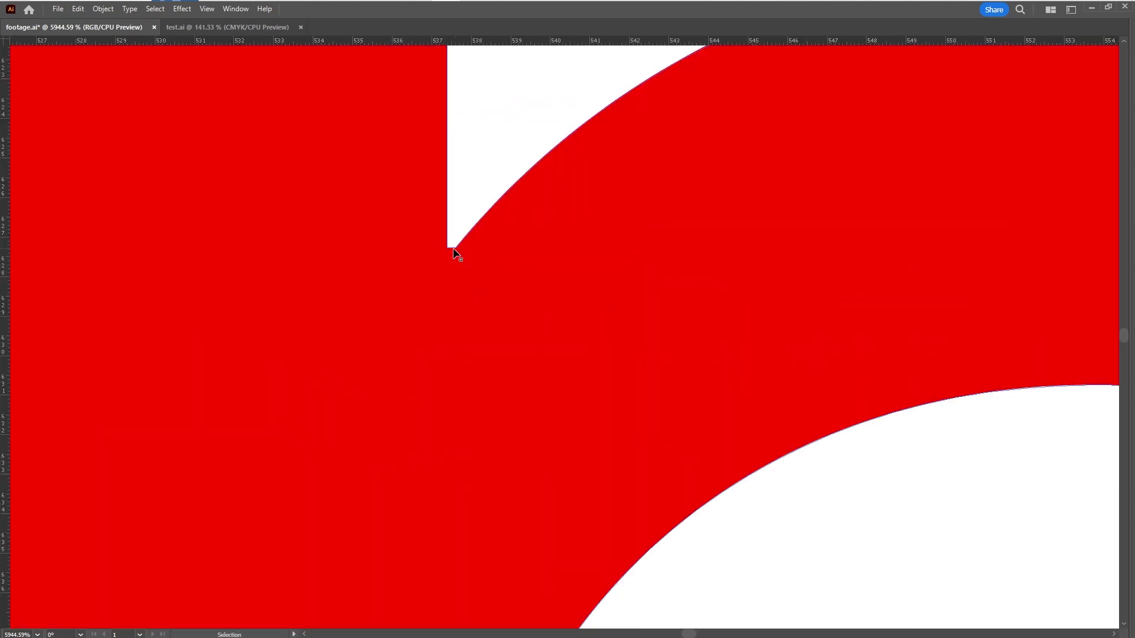
key(a)
ctrl+alt+click(478, 285)
ctrl+alt+click(573, 340)
ctrl+alt+click(588, 361)
ctrl+alt+click(600, 378)
ctrl+alt+click(606, 391)
drag(629, 429, 496, 227)
drag(484, 390, 469, 215)
click(347, 203)
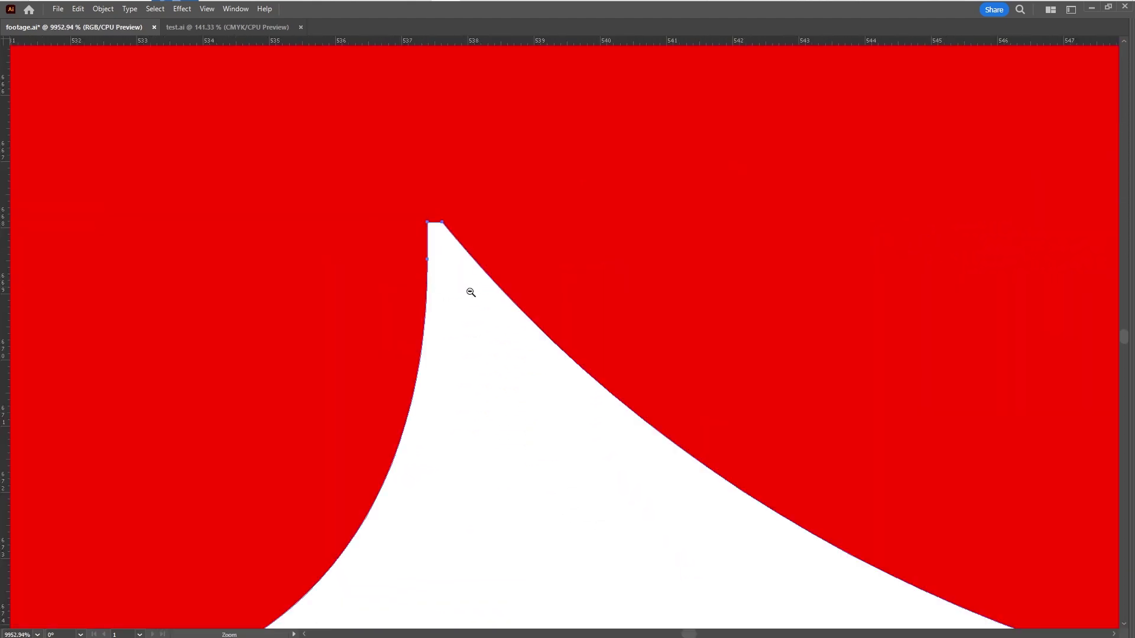
Step: Look at the stem joint of the b in the finished black wordmark for comparison with the red one
alt+click(470, 254)
alt+click(651, 396)
scroll(560, 321, down, 8)
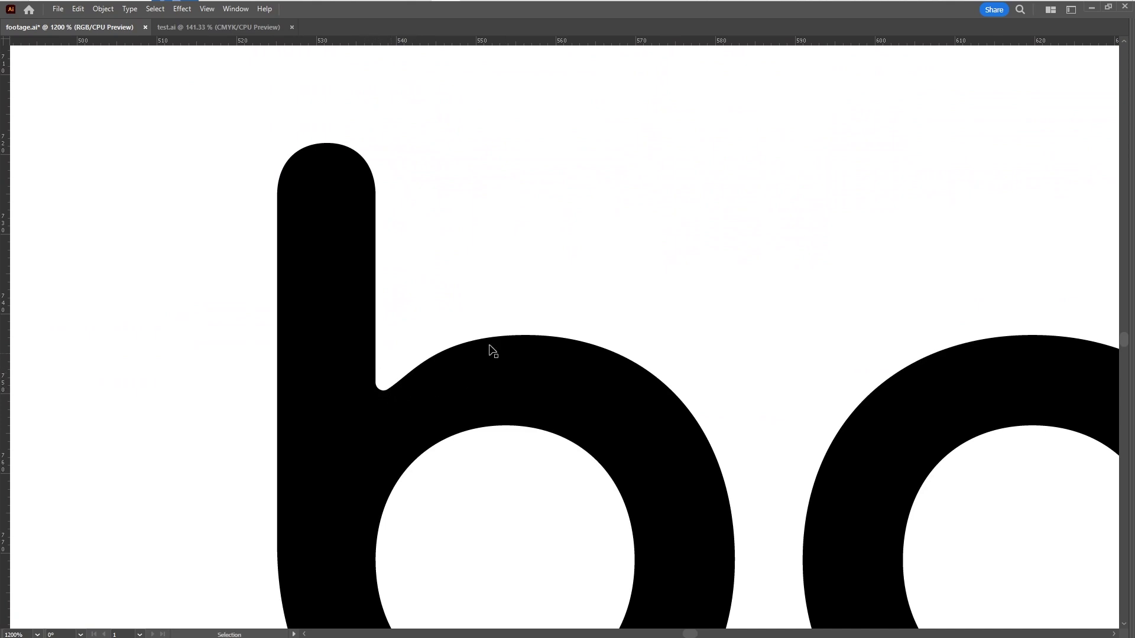
key(space)
key(ctrl+alt)
ctrl+alt+click(689, 268)
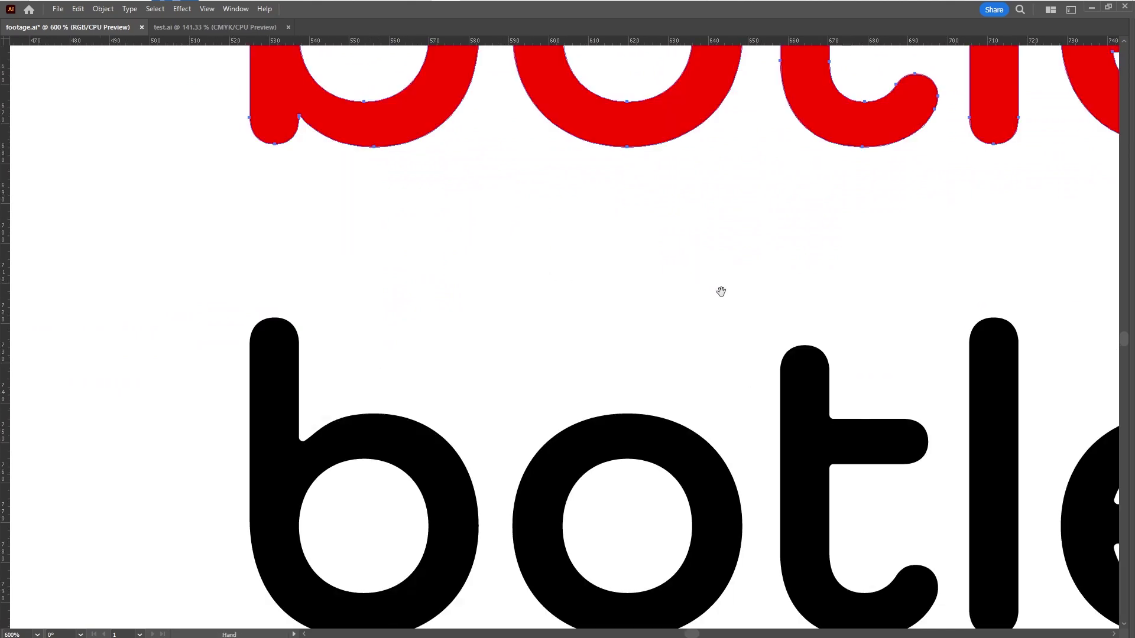
drag(721, 294, 532, 516)
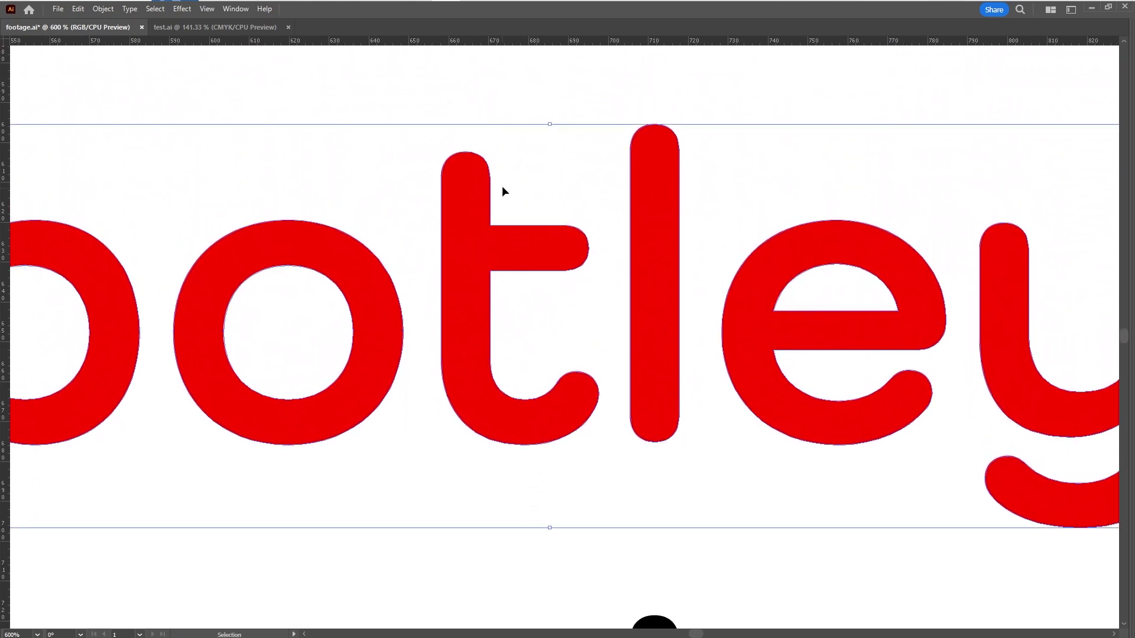
Step: Examine the inner corners where the red t's crossbar meets its stem
ctrl+drag(488, 219, 534, 281)
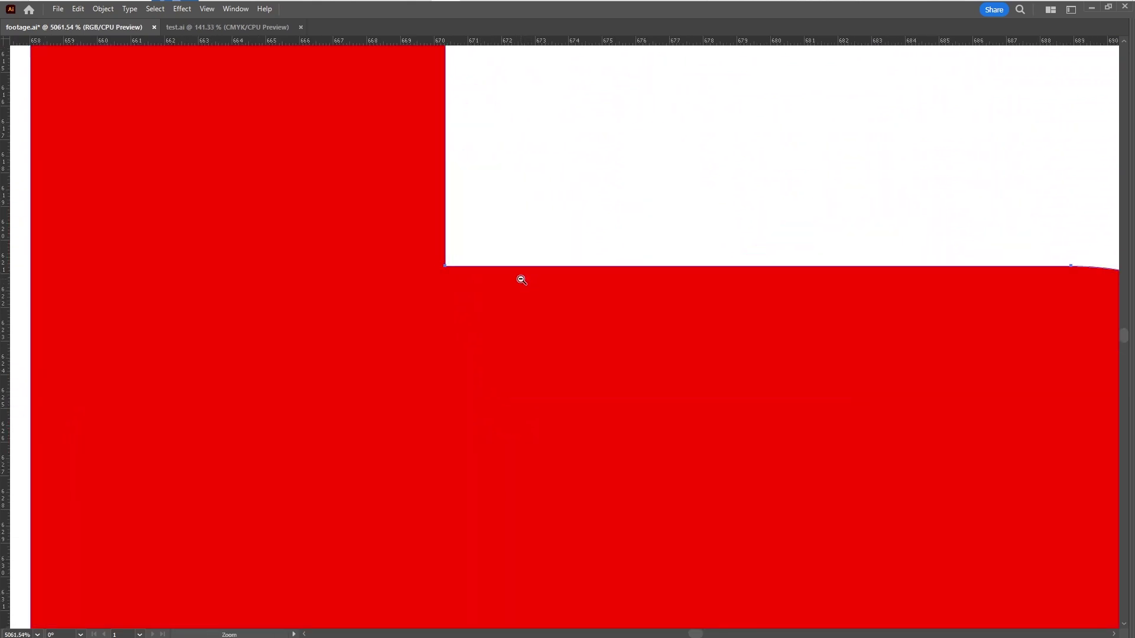
alt+click(524, 282)
alt+click(576, 417)
alt+click(585, 435)
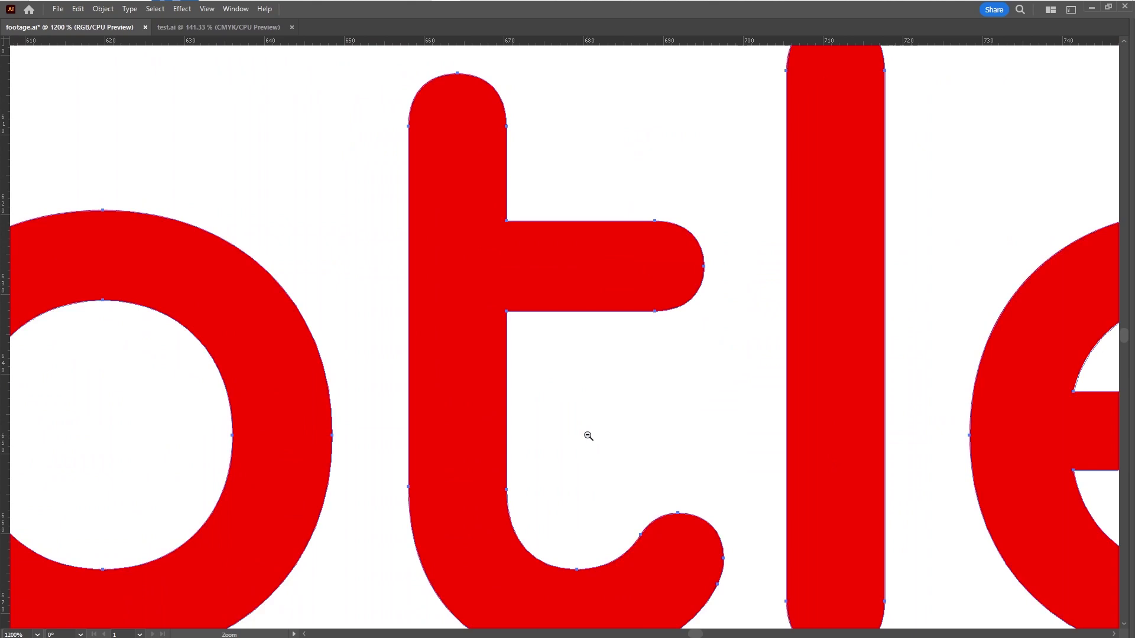
click(515, 316)
key(a)
drag(535, 349, 496, 304)
Step: Round the inner corner below the red t's crossbar with a 1 px radius, undoing the oversized trial rounding
key(Tab)
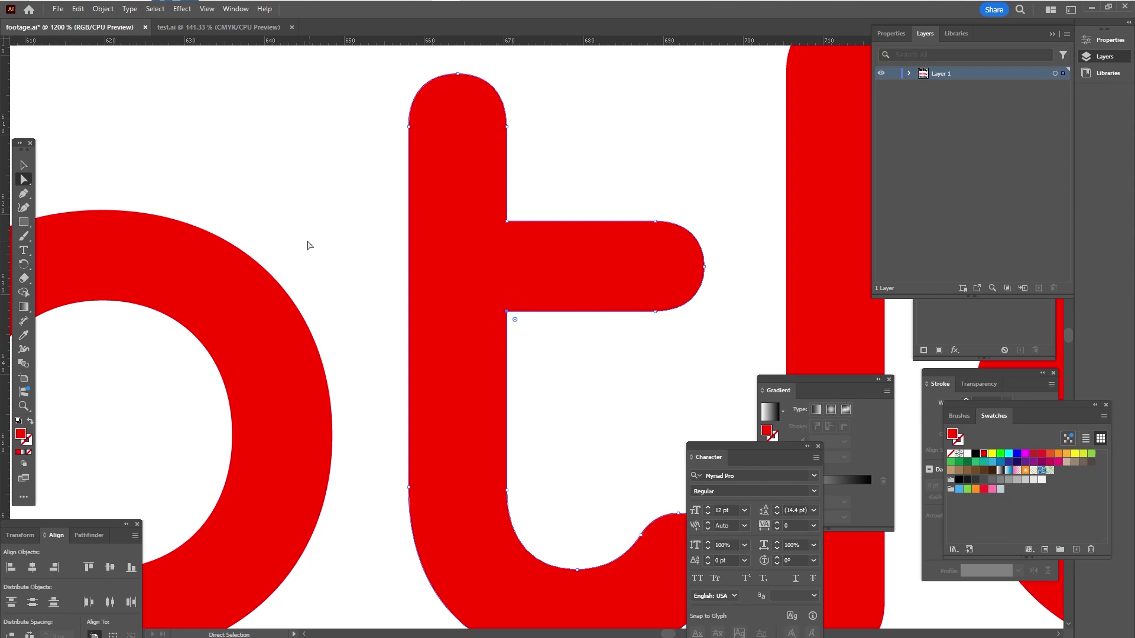
click(515, 320)
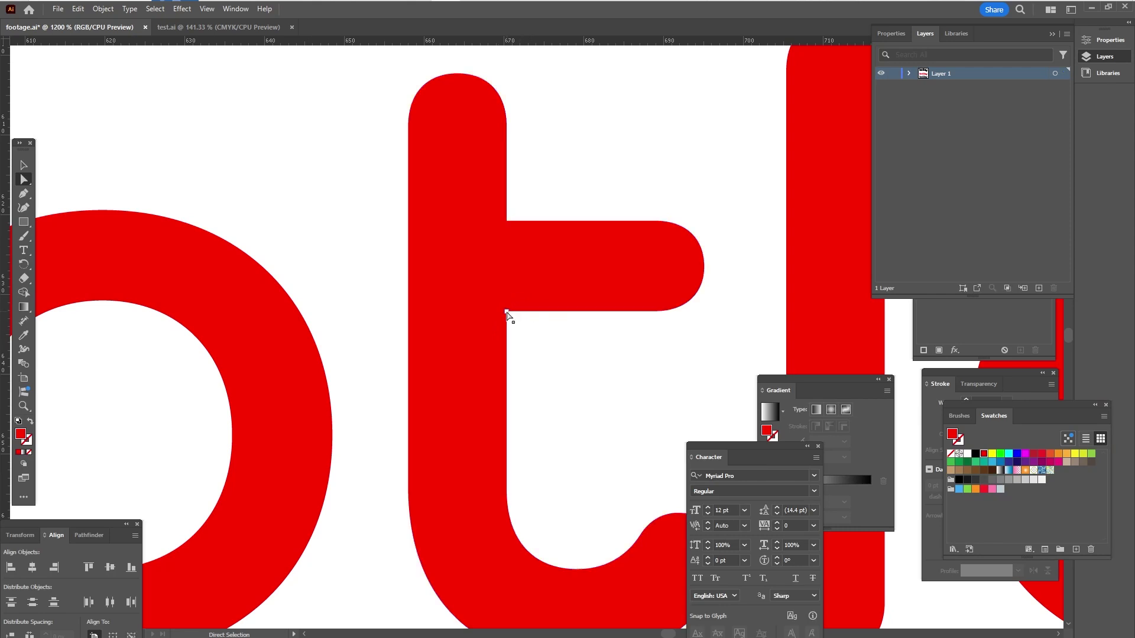
click(507, 314)
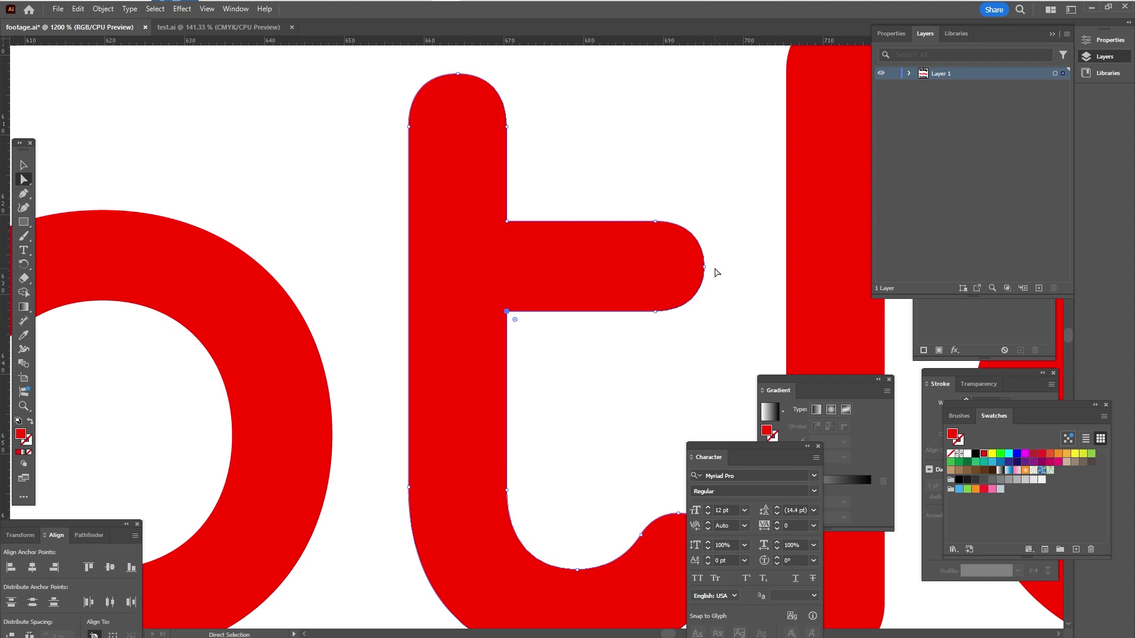
click(704, 267)
click(507, 311)
double_click(515, 320)
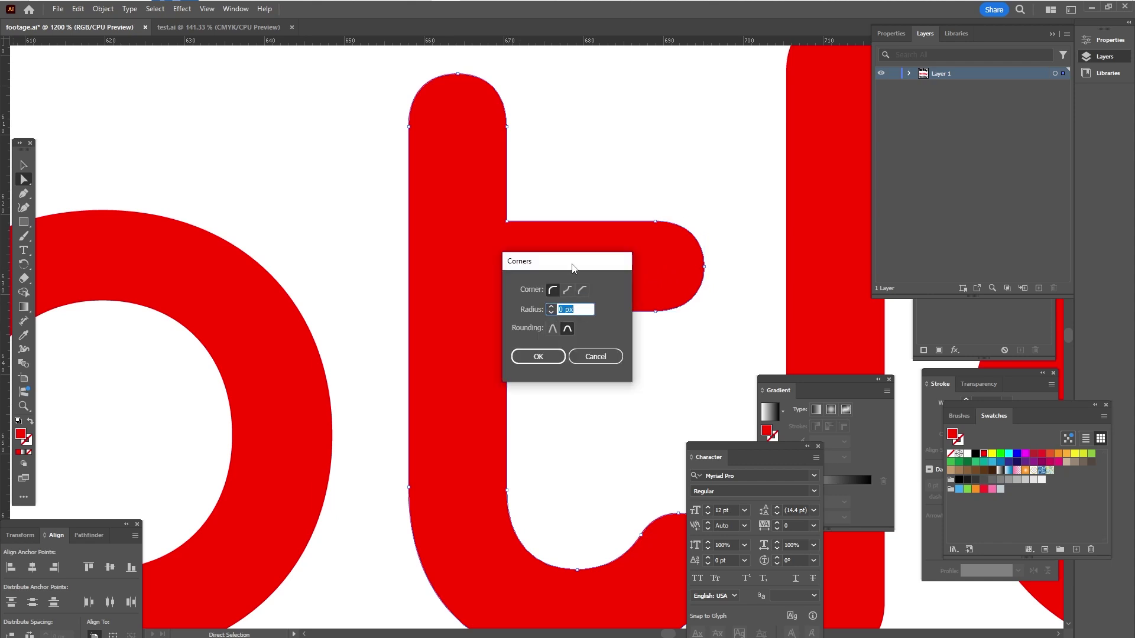
drag(572, 255, 347, 238)
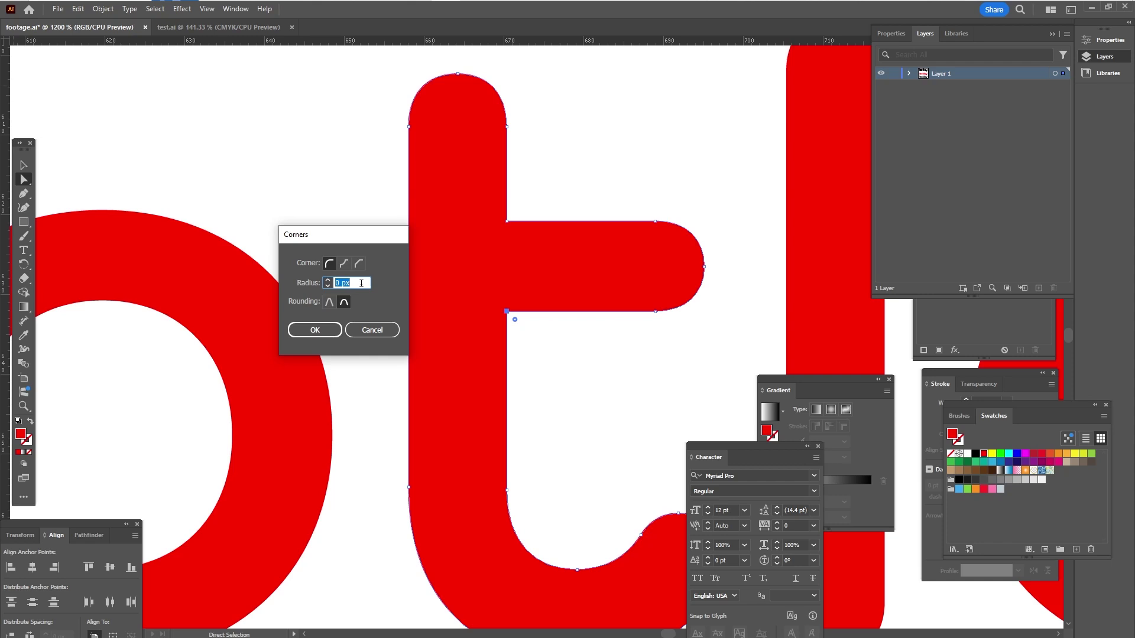
text(1)
click(339, 332)
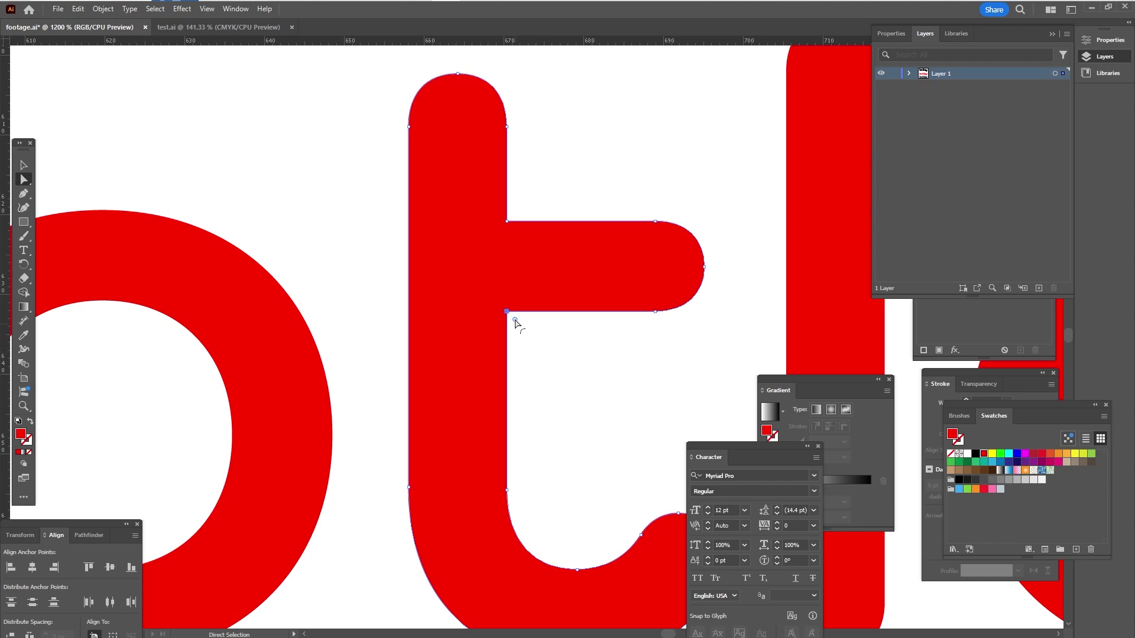
drag(514, 320, 570, 373)
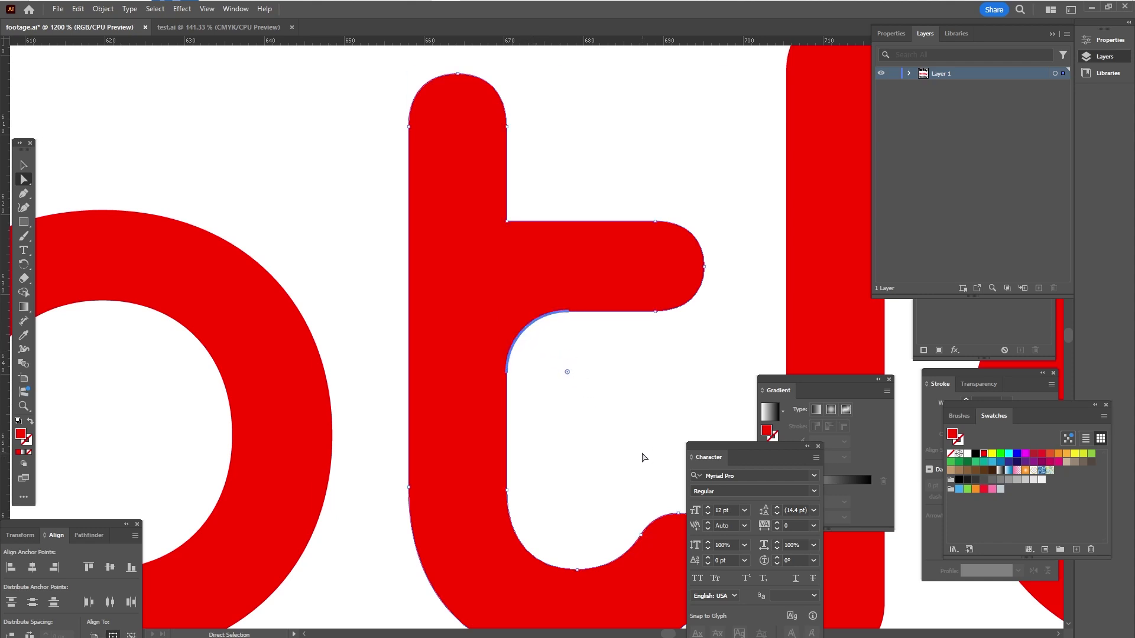
key(ctrl+z)
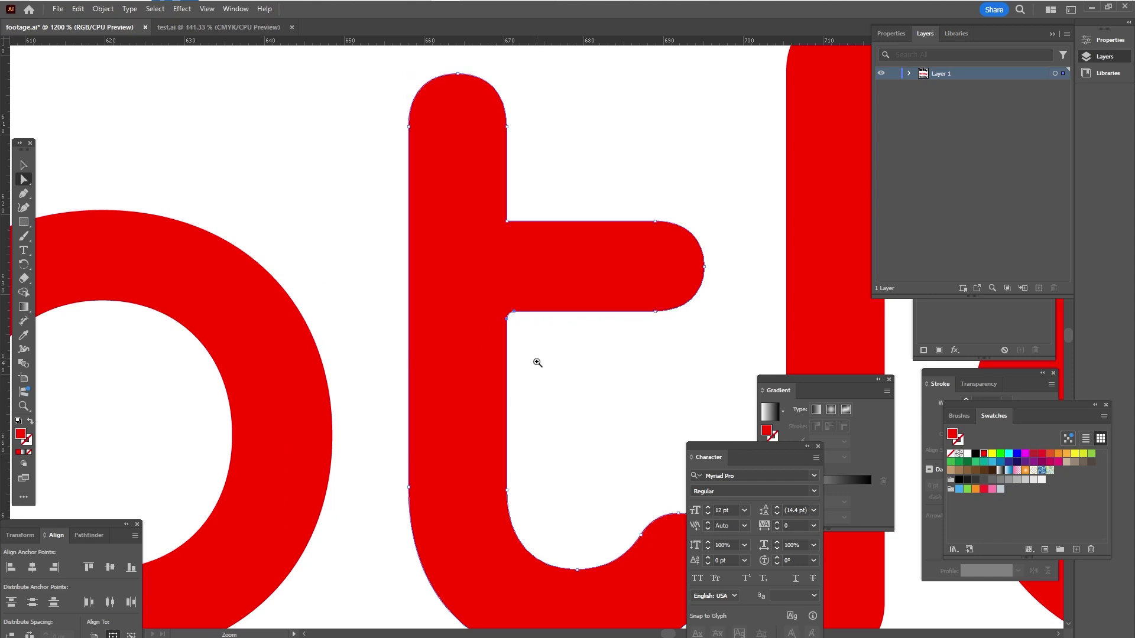
Step: Slightly round the left corner of the upper counter in the red e
click(444, 292)
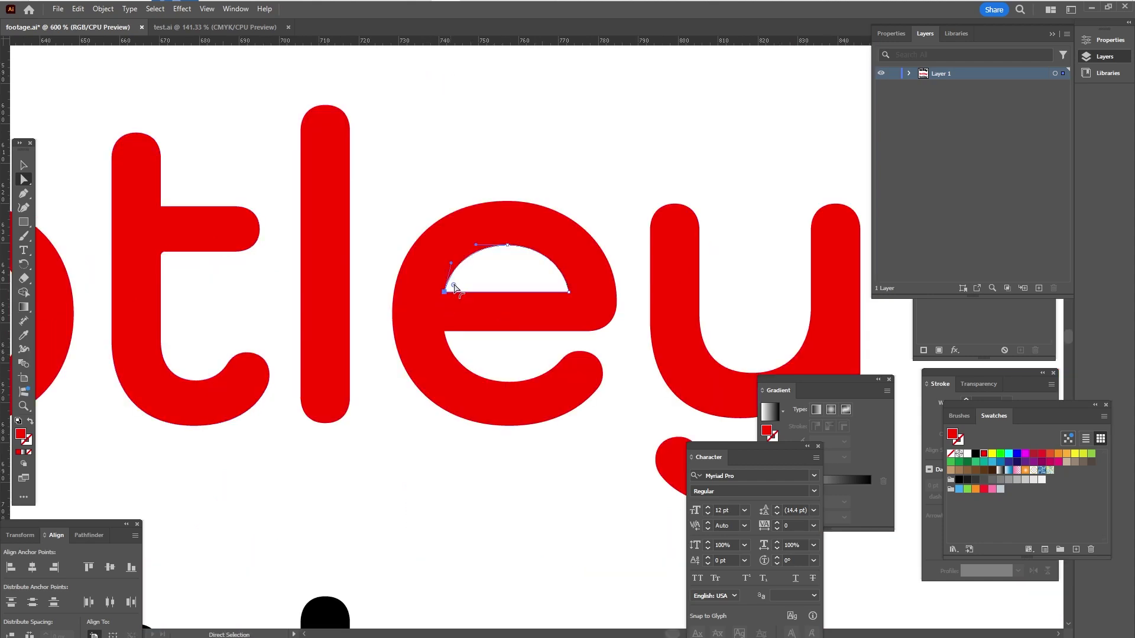
drag(454, 287, 454, 287)
Step: Examine the anchor points at the lower joint where the red y's bowl meets its descending stem
drag(630, 323, 177, 89)
ctrl+drag(284, 124, 370, 178)
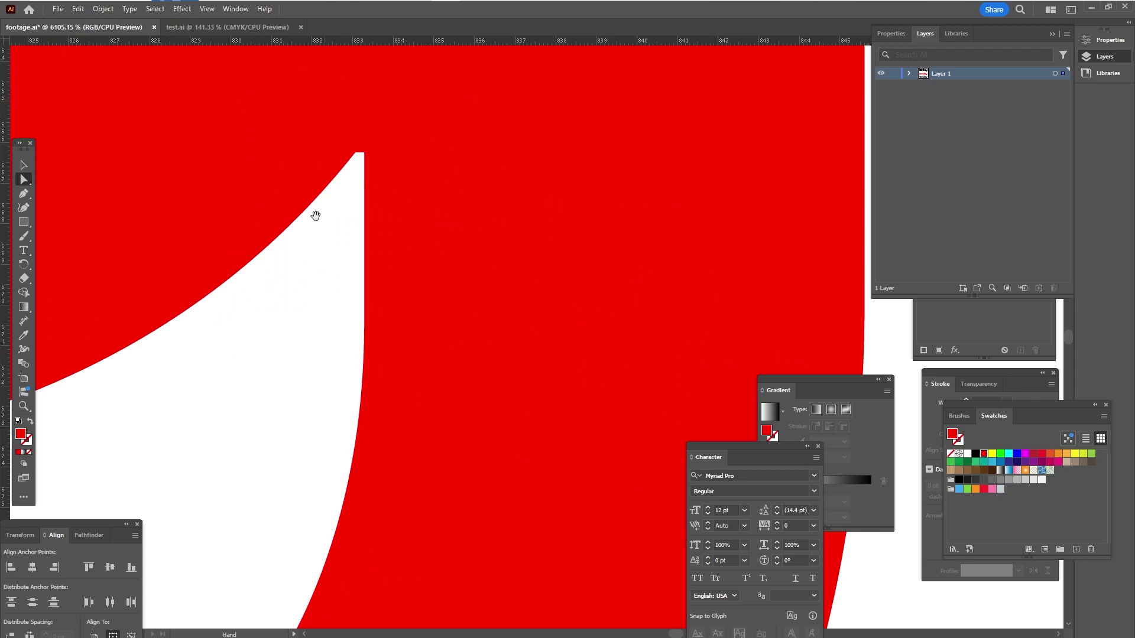
drag(315, 216, 598, 229)
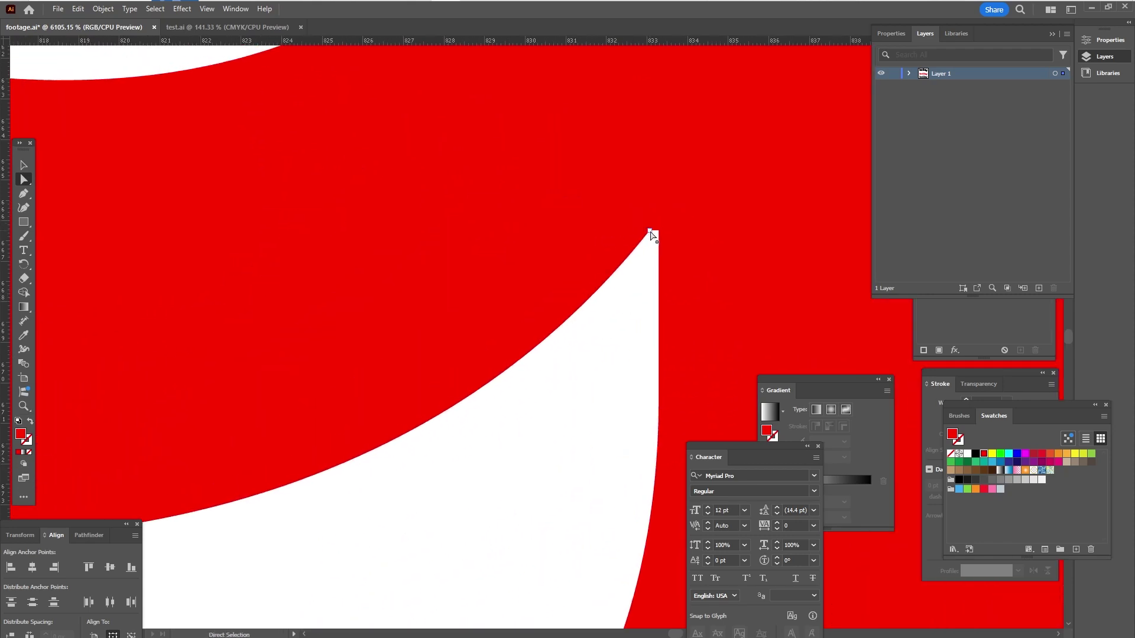
click(650, 231)
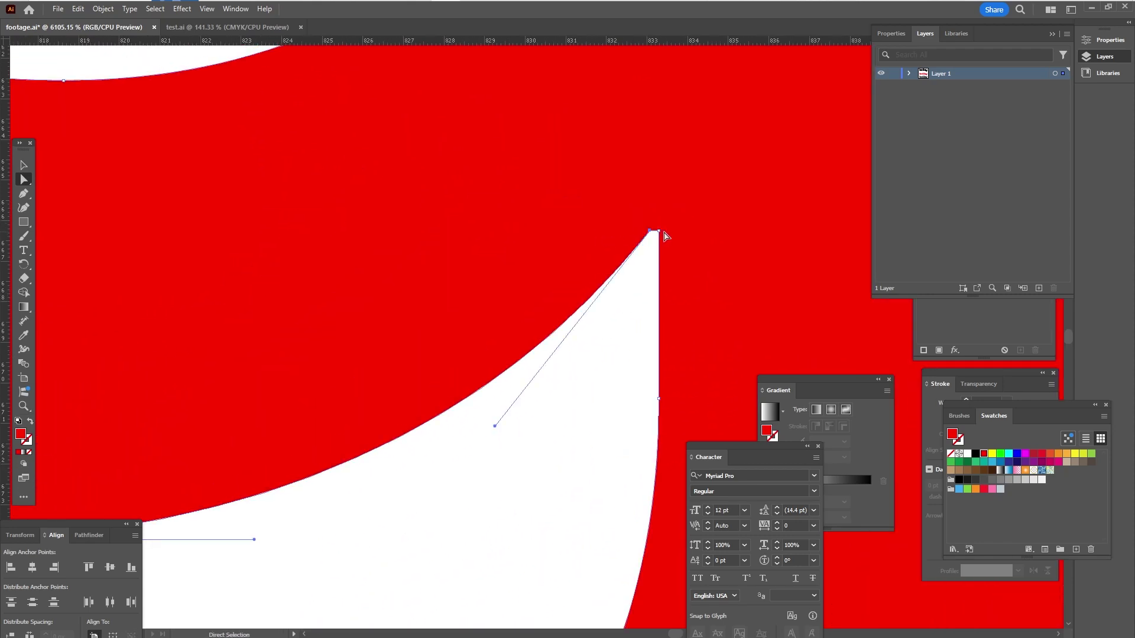
alt+scroll(640, 292, down, 8)
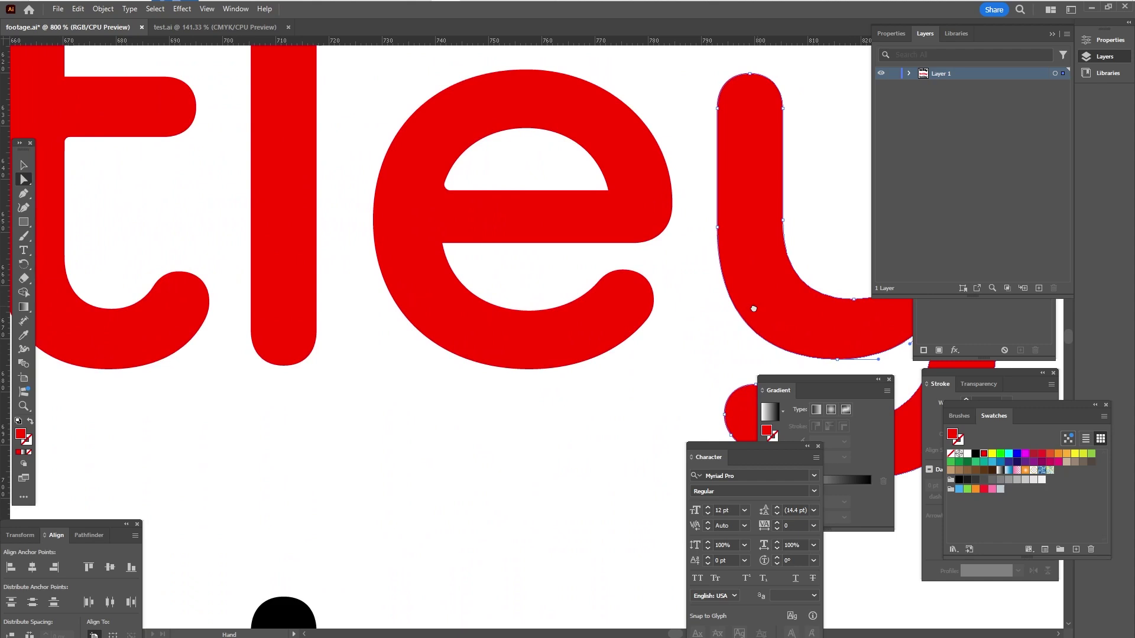
ctrl+alt+click(492, 318)
ctrl+alt+click(489, 319)
ctrl+alt+click(483, 322)
drag(407, 319, 731, 275)
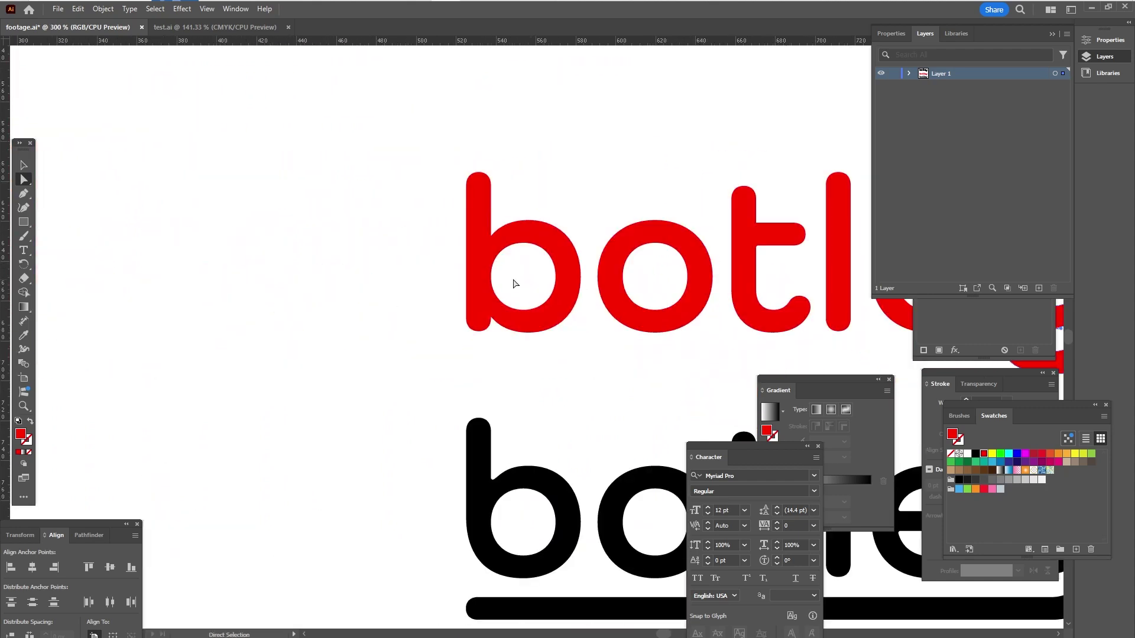
Step: Isolate the b of the red wordmark and place a black-filled copy of it directly in front
key(v)
click(518, 226)
drag(520, 213, 433, 231)
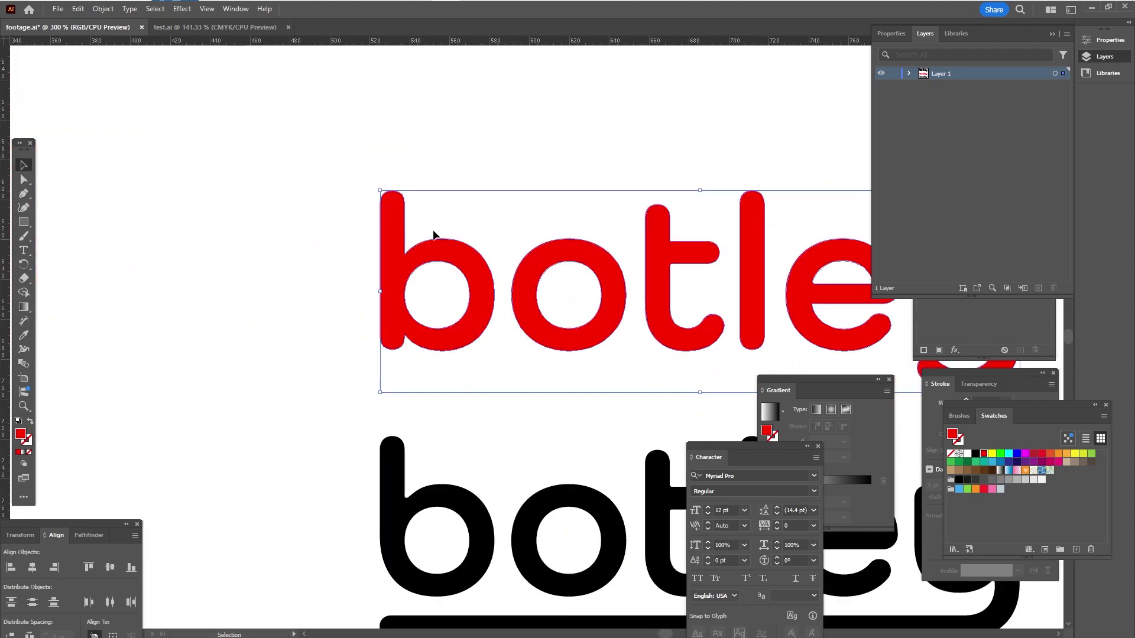
key(ctrl+z)
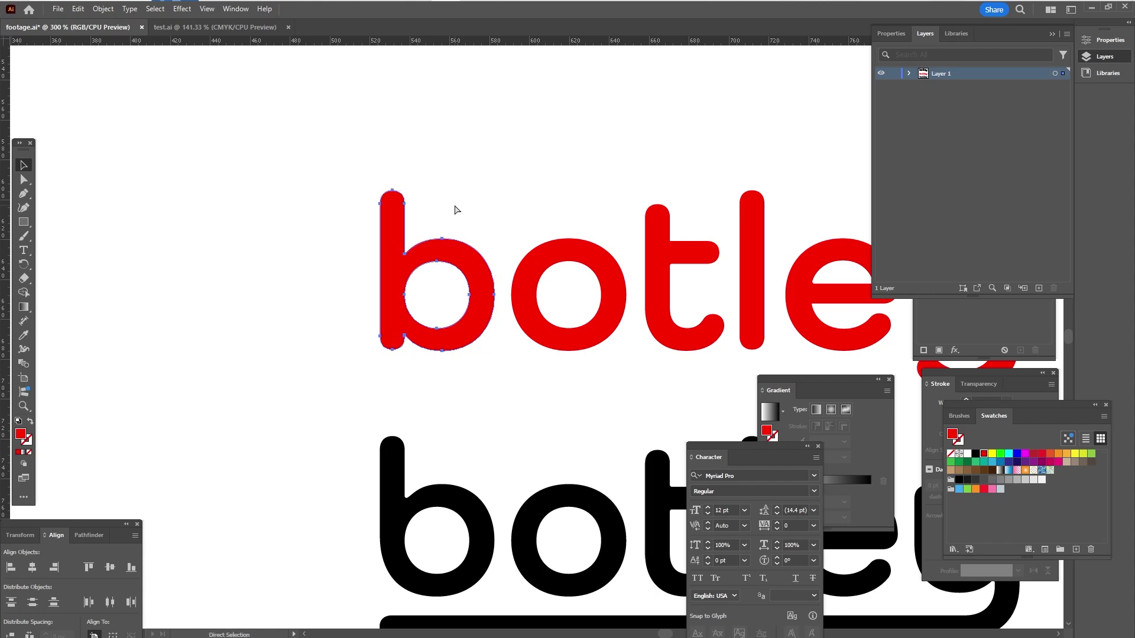
key(v)
click(78, 9)
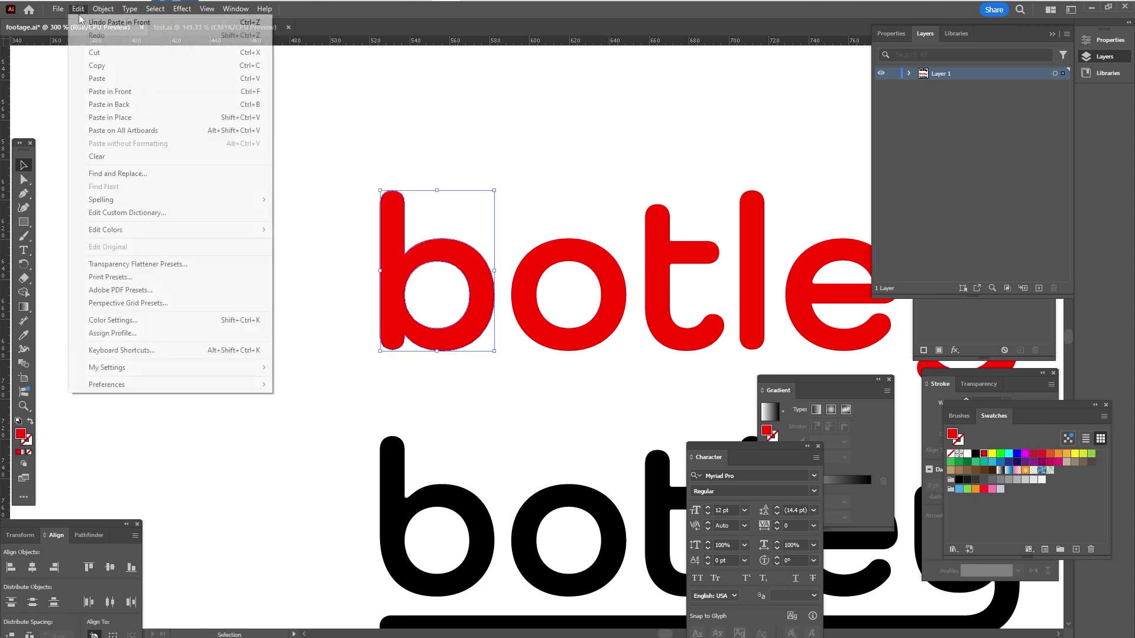
click(200, 92)
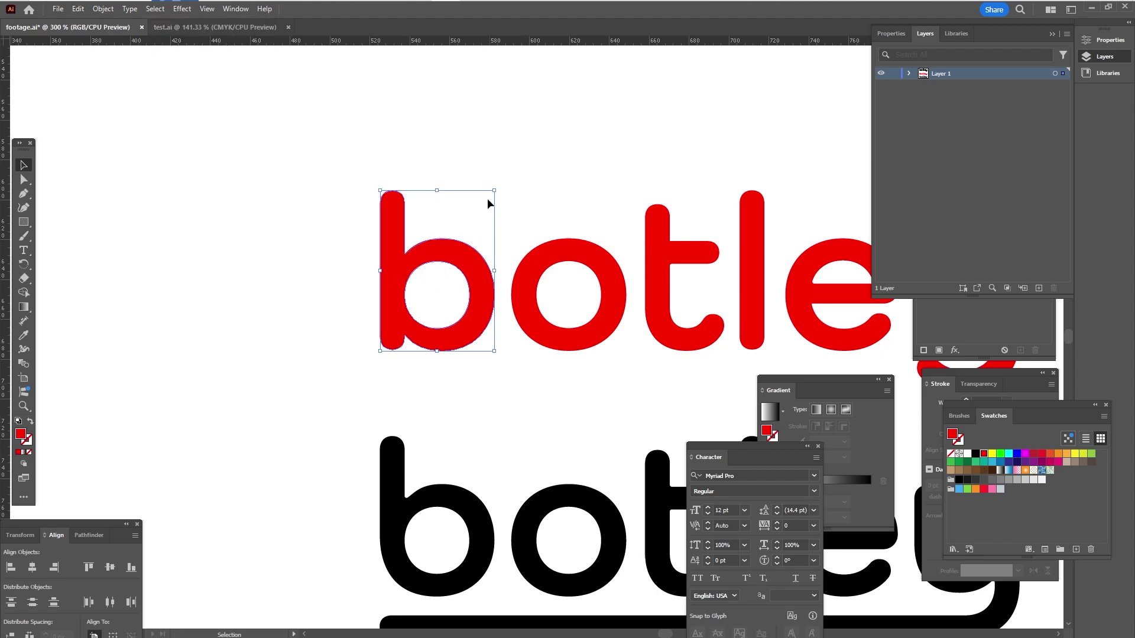
click(398, 162)
click(101, 9)
click(121, 152)
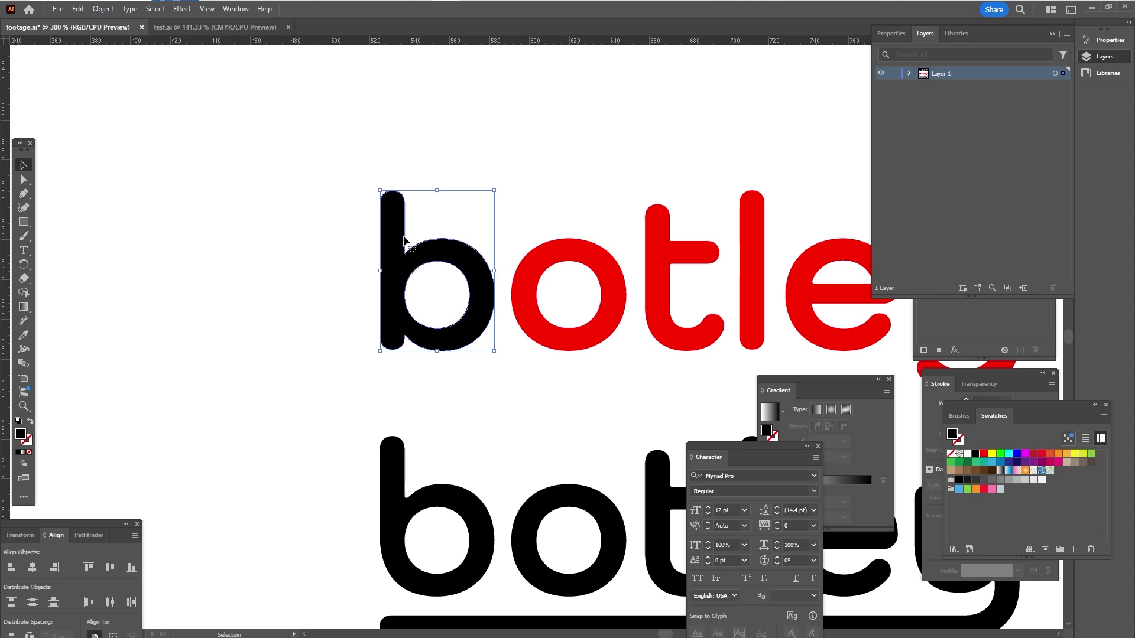
Step: Examine the anchor points and curve handle at the upper joint where the black b's bowl meets its stem
key(ctrl+space)
ctrl+drag(342, 163, 584, 421)
key(ctrl+space)
ctrl+drag(418, 171, 512, 367)
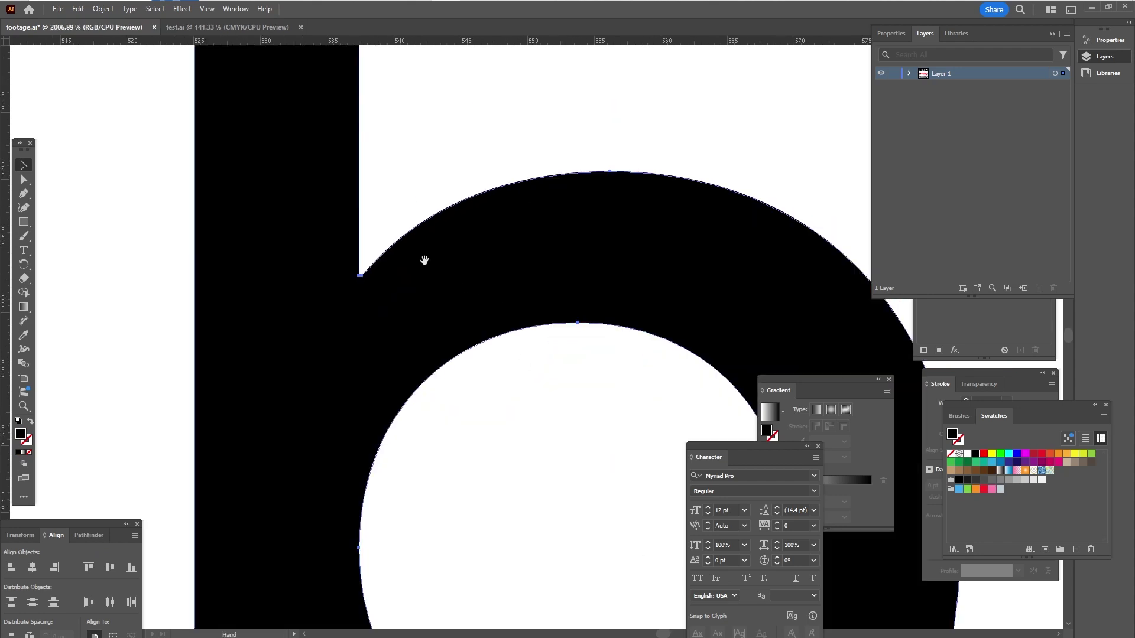
drag(410, 170, 410, 210)
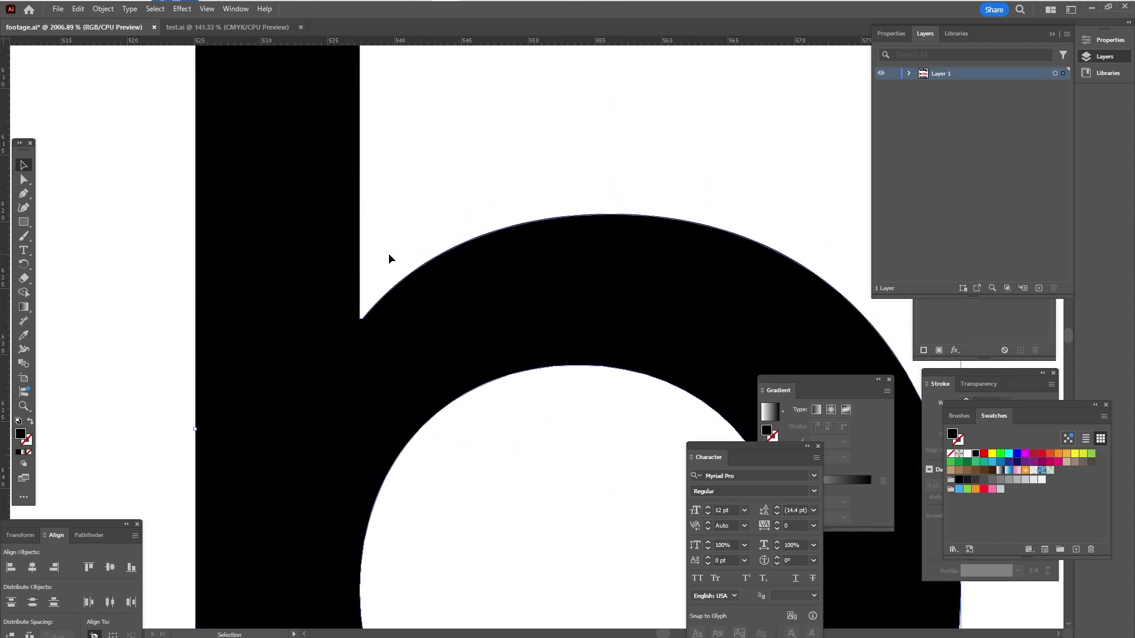
click(378, 291)
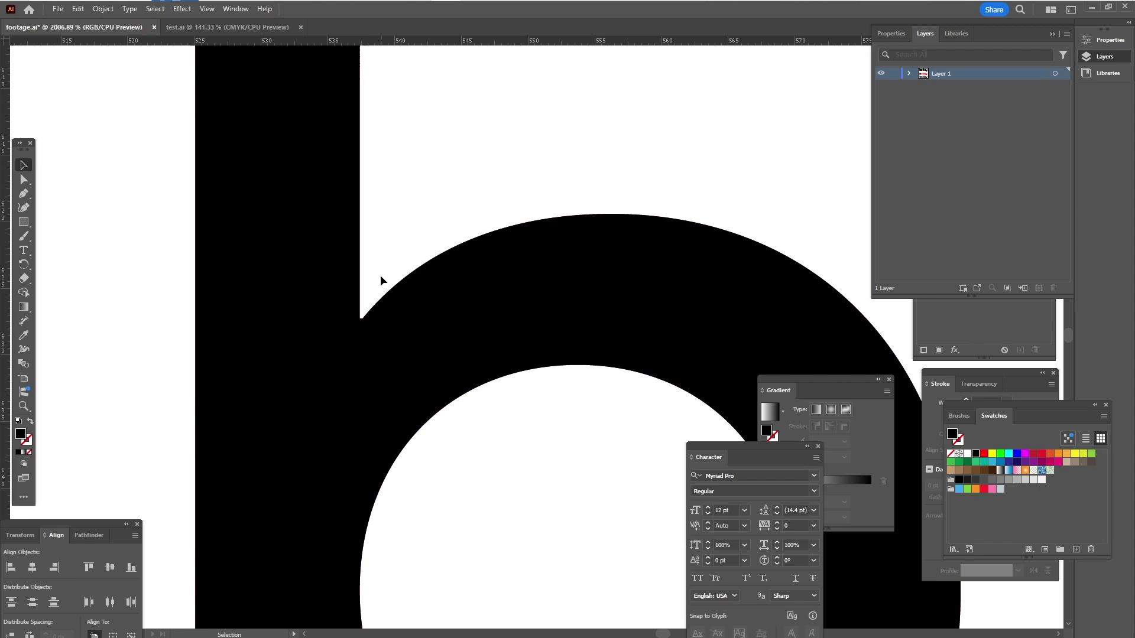
key(a)
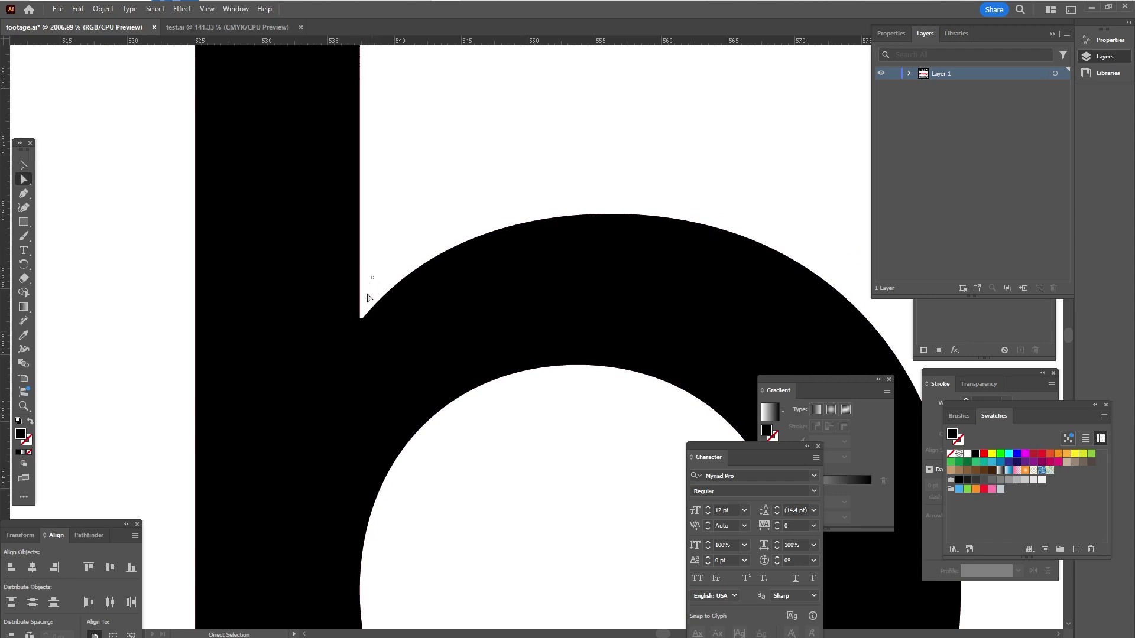
click(361, 318)
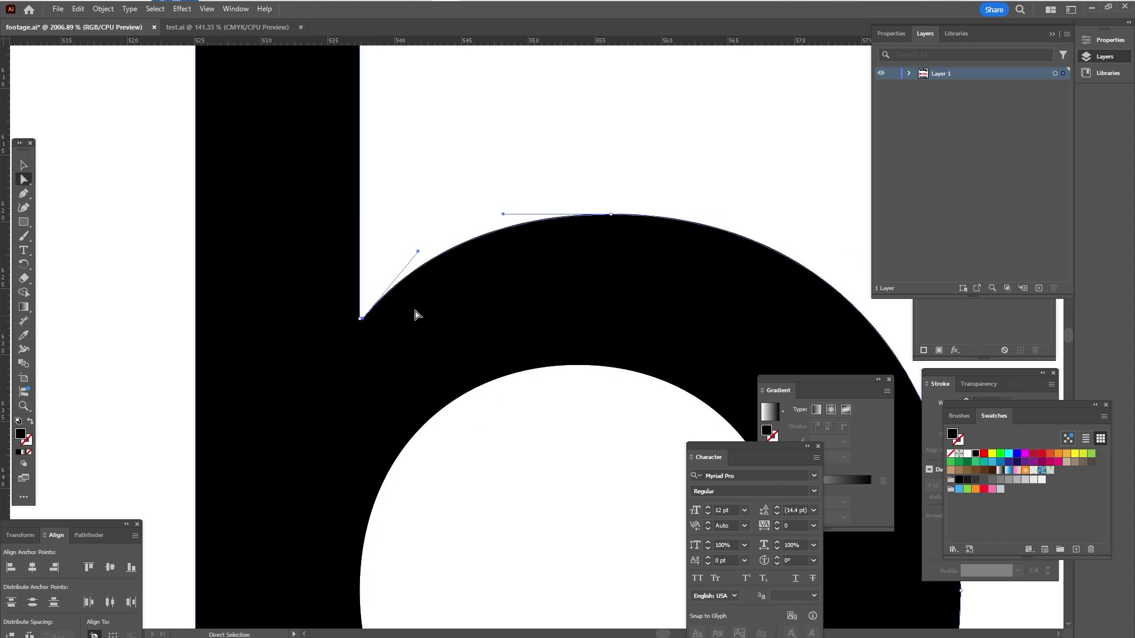
click(413, 256)
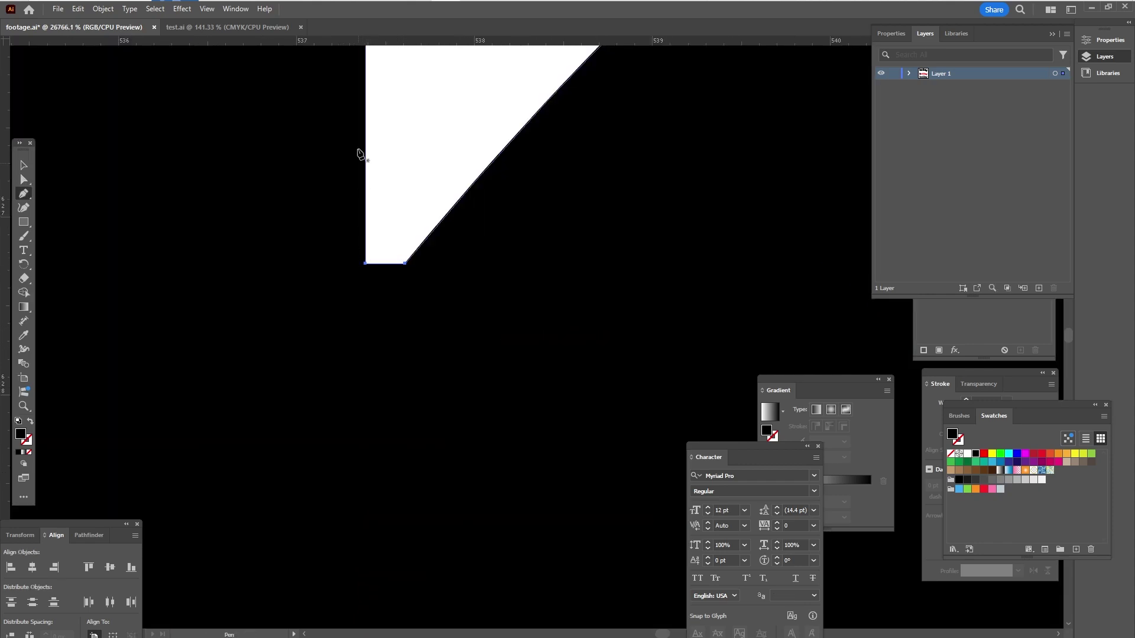
Step: Delete the extra anchor point at the black b's upper joint and lengthen the bowl-top handle to match the original curve
key(space)
key(ctrl+minus)
key(ctrl+minus)
key(ctrl+minus)
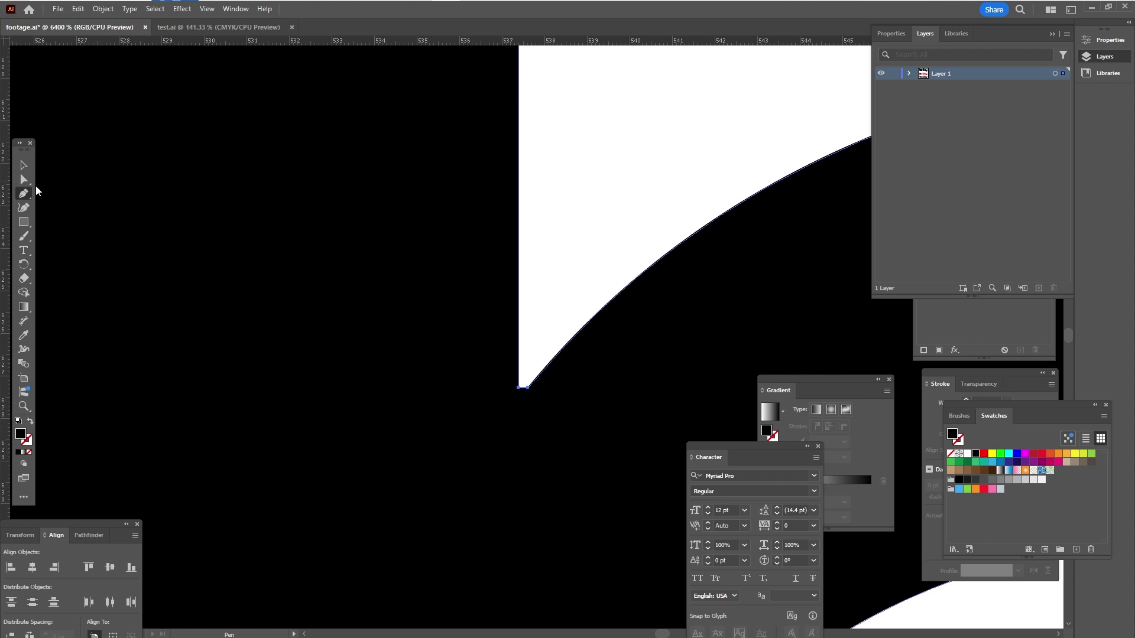
drag(562, 246, 329, 217)
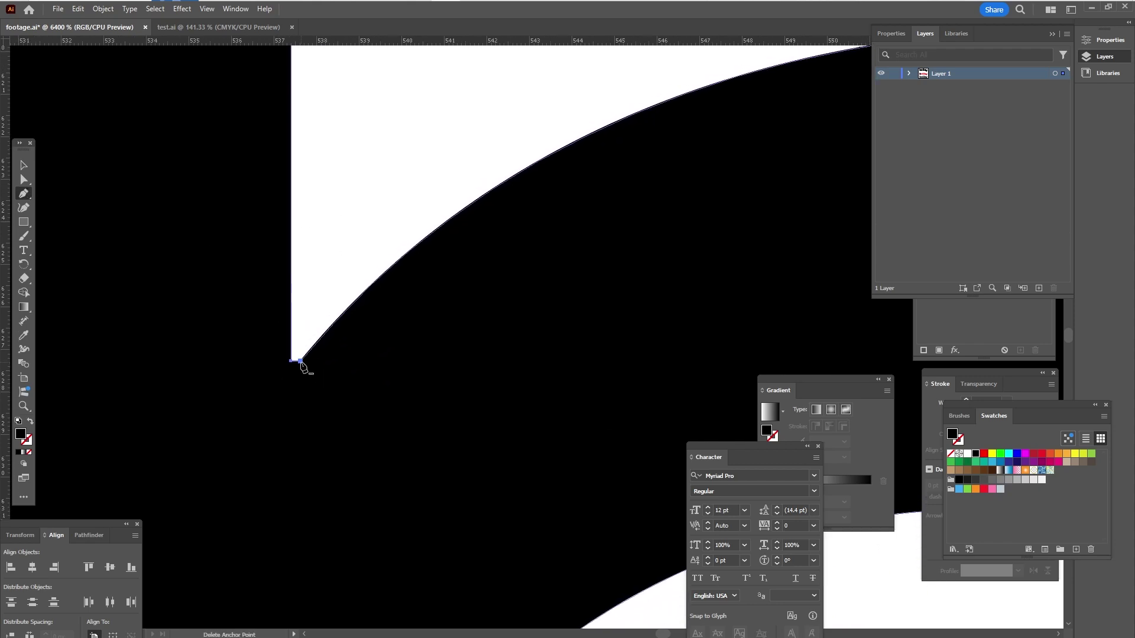
key(ctrl+minus)
key(ctrl+minus)
key(ctrl+minus)
key(ctrl+minus)
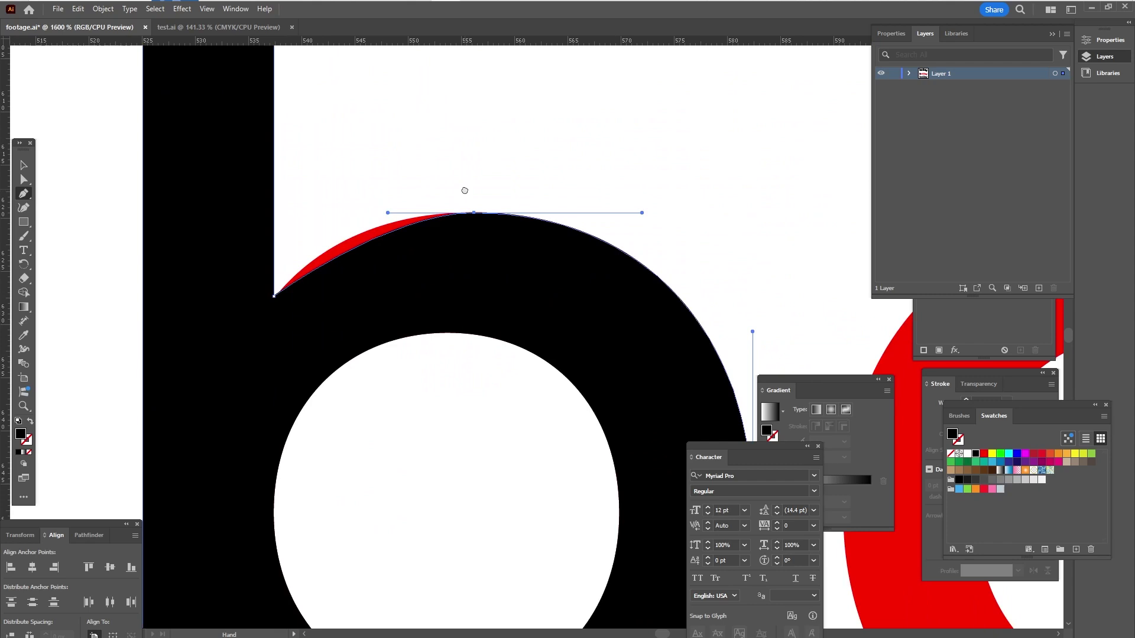
ctrl+drag(386, 212, 332, 218)
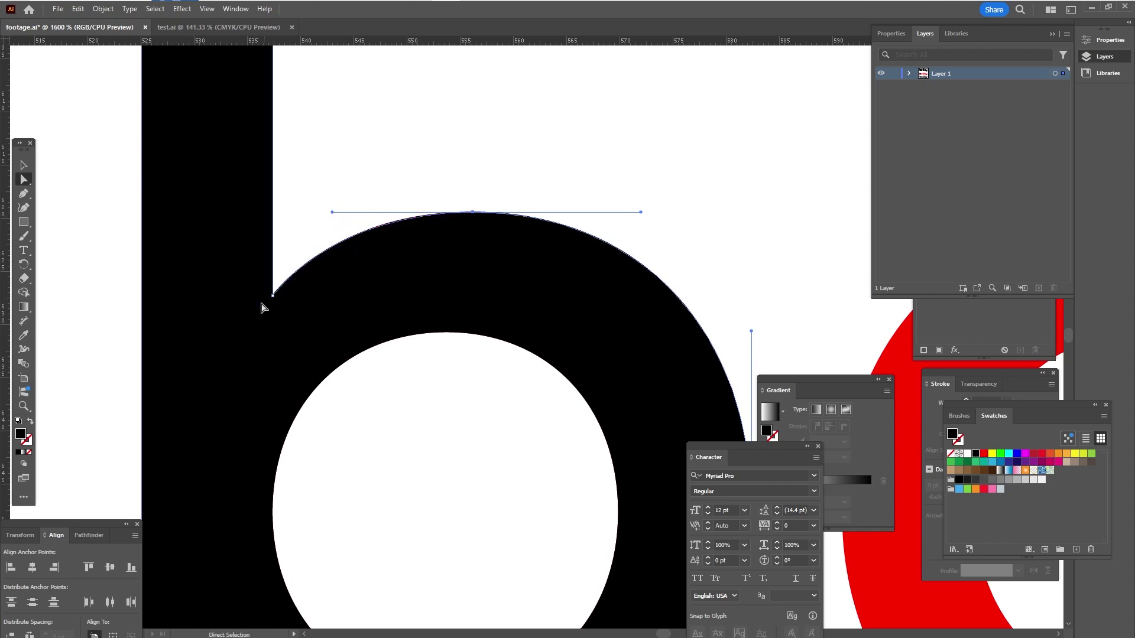
Step: Round the inner corner at the black b's upper joint with a radius of 1
click(272, 295)
mouse_move(277, 285)
mouse_down()
mouse_move(287, 255)
mouse_move(276, 286)
mouse_up()
double_click(276, 285)
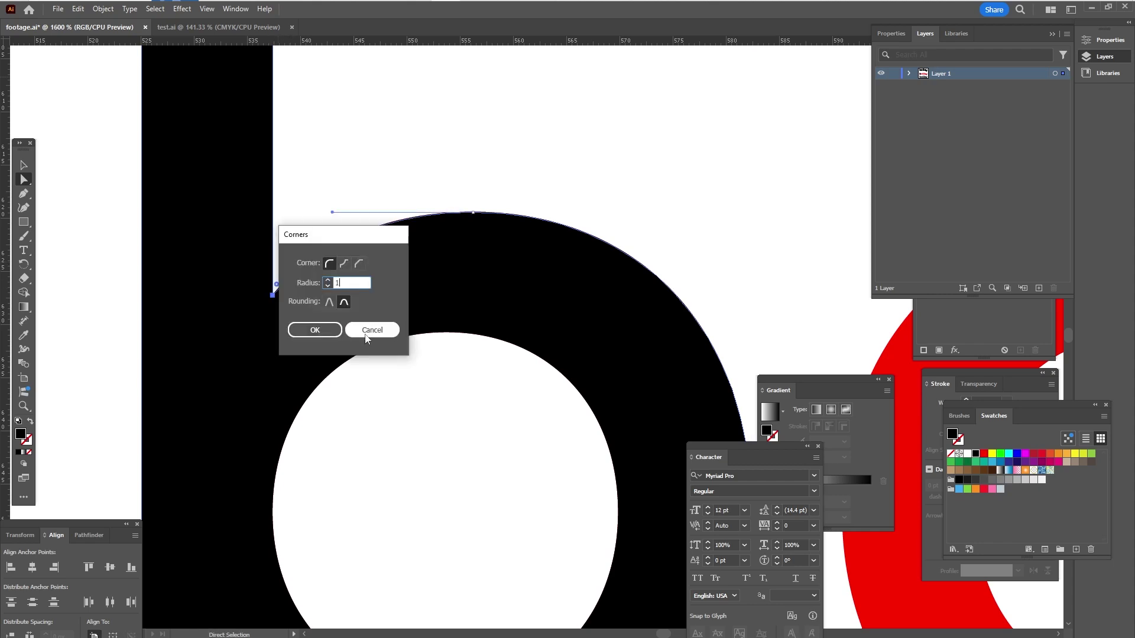
click(314, 329)
click(313, 209)
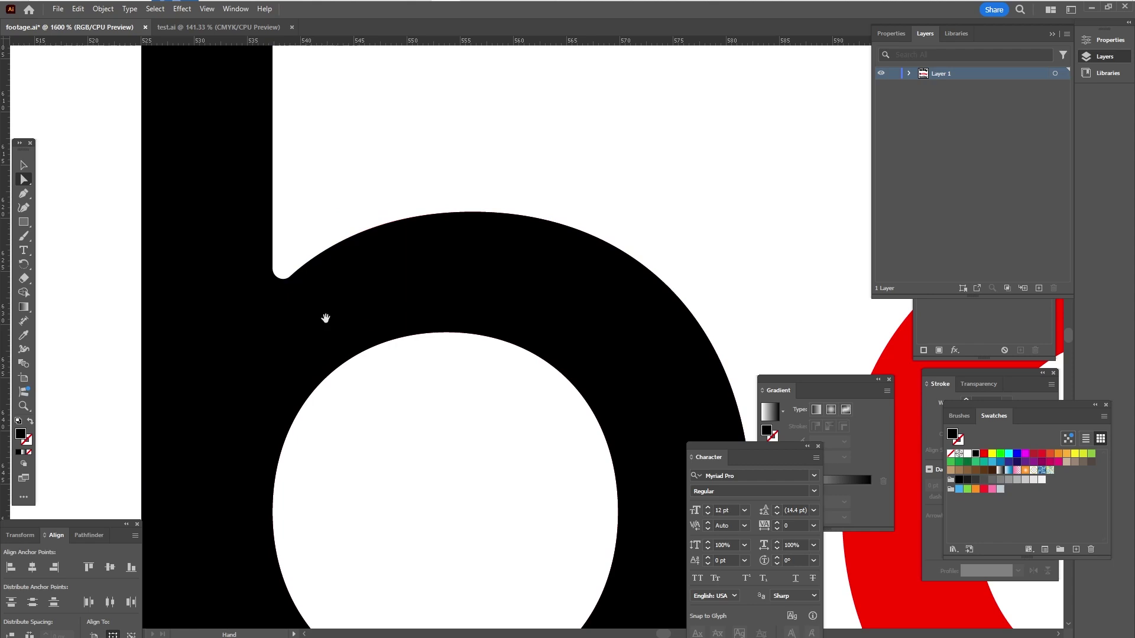
Step: Review the corrected black b beside the red letters and compare it with the other botley wordmarks
ctrl+alt+click(478, 400)
ctrl+alt+click(561, 380)
drag(727, 373, 50, 400)
drag(365, 282, 186, 268)
ctrl+alt+click(531, 302)
ctrl+alt+click(531, 302)
drag(498, 331, 495, 303)
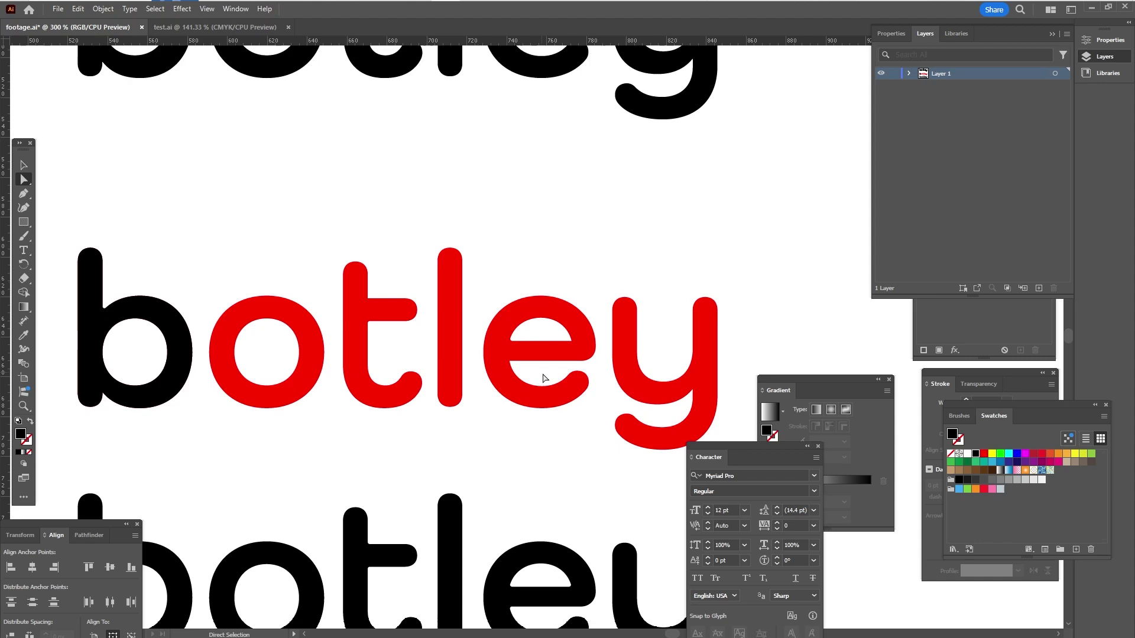
ctrl+alt+click(545, 386)
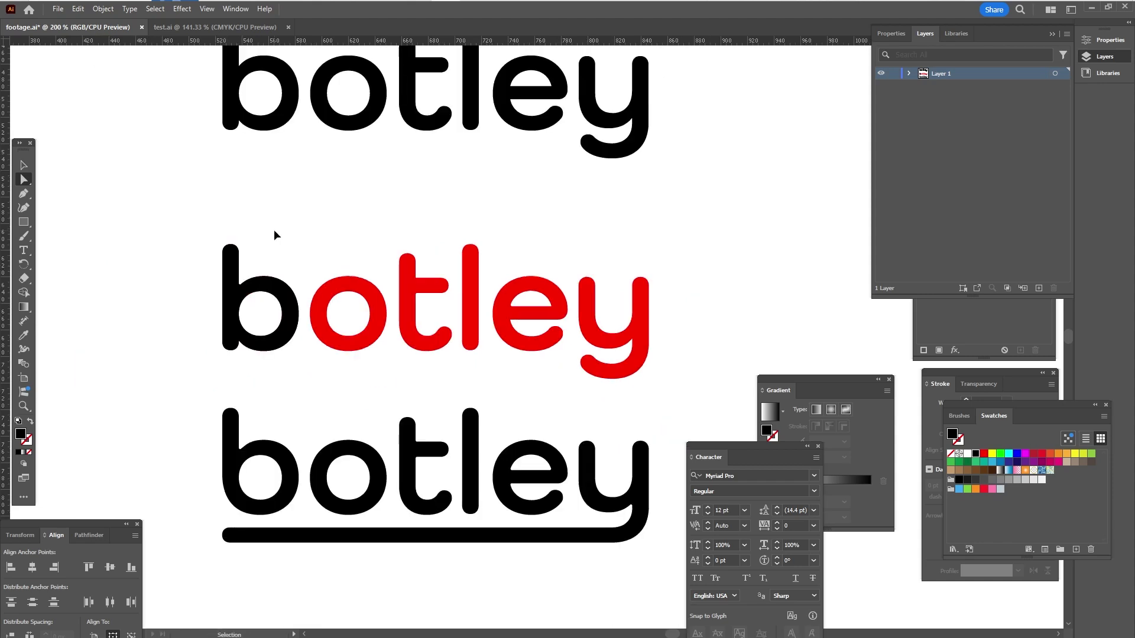
key(ctrl+z)
click(385, 195)
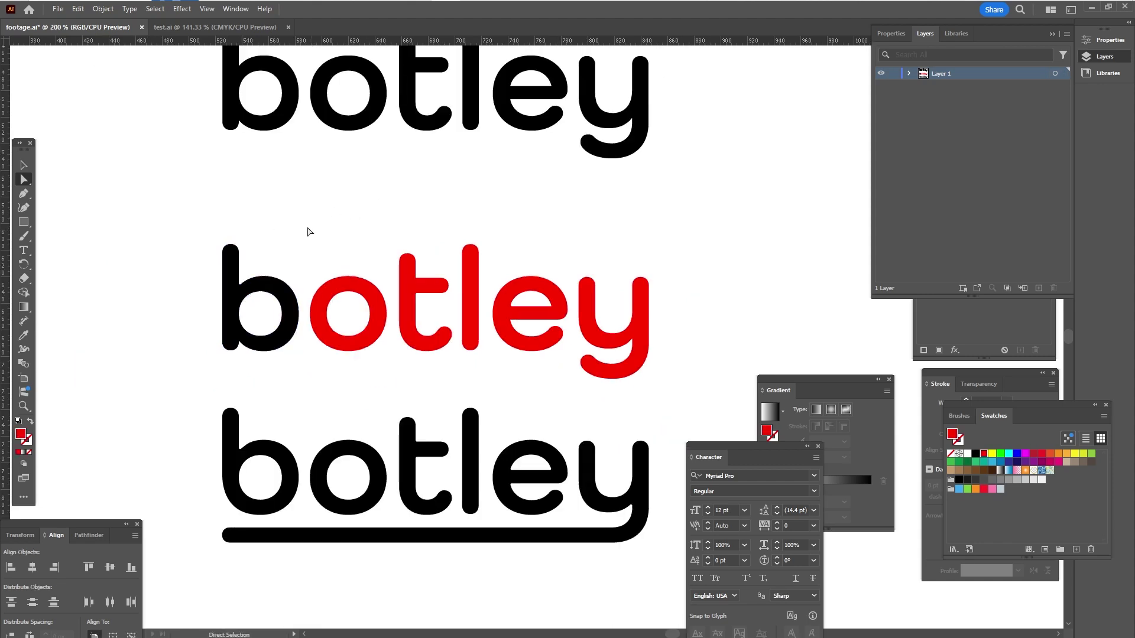
key(v)
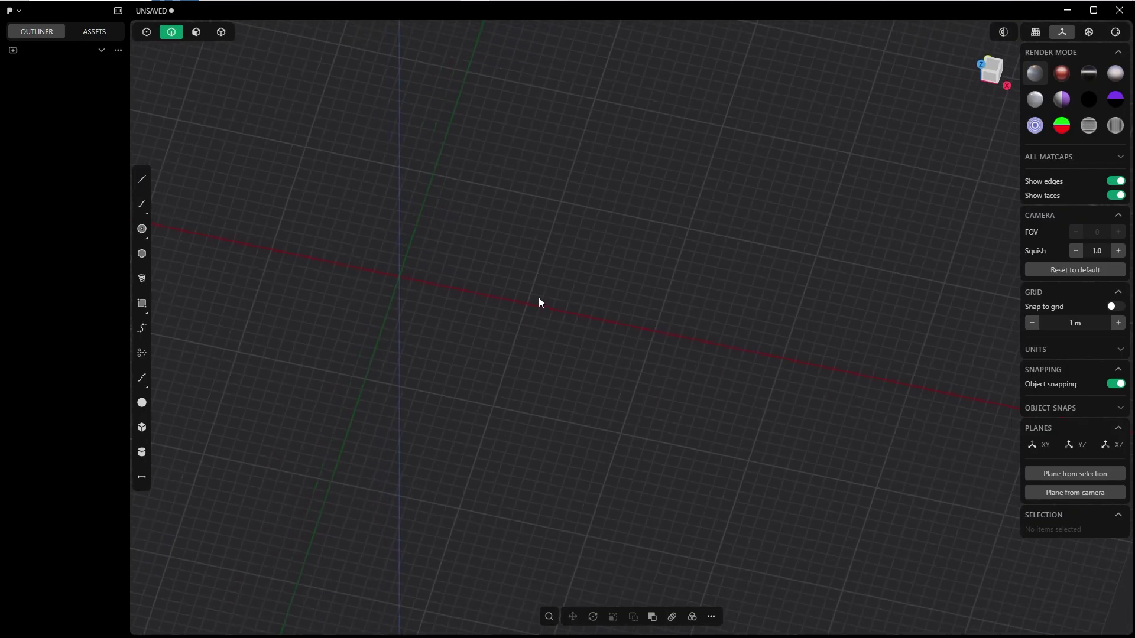
Step: Switch to Plasticity and import the botley wordmark curves with cm as the unit, viewed from the top
middle_drag(538, 297, 560, 295)
click(12, 10)
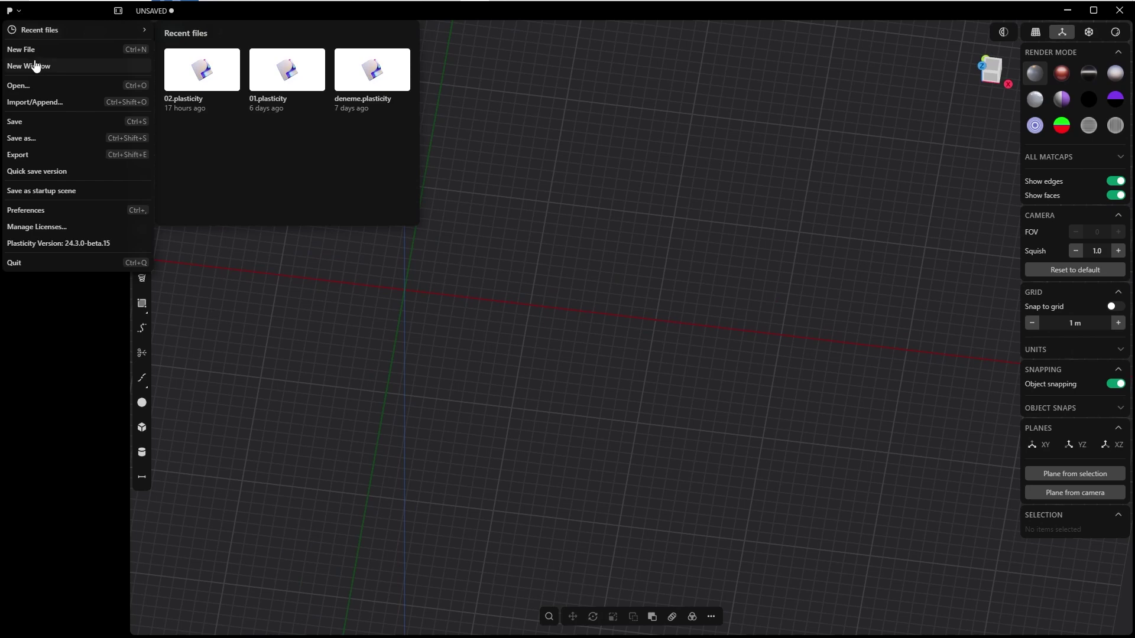
click(23, 107)
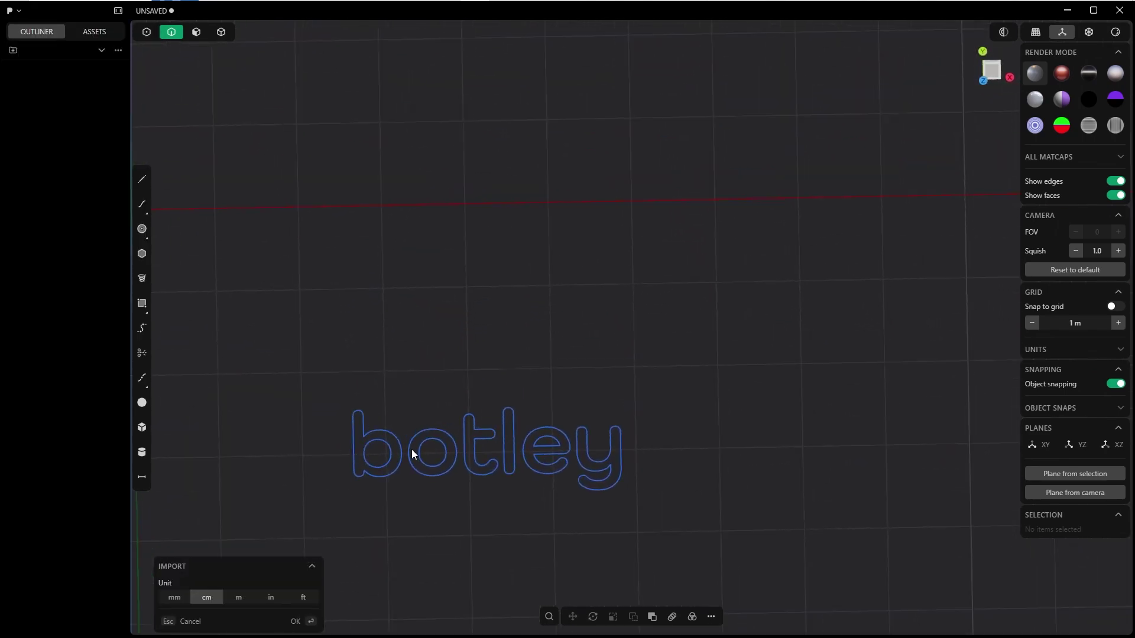
scroll(412, 450, down, 5)
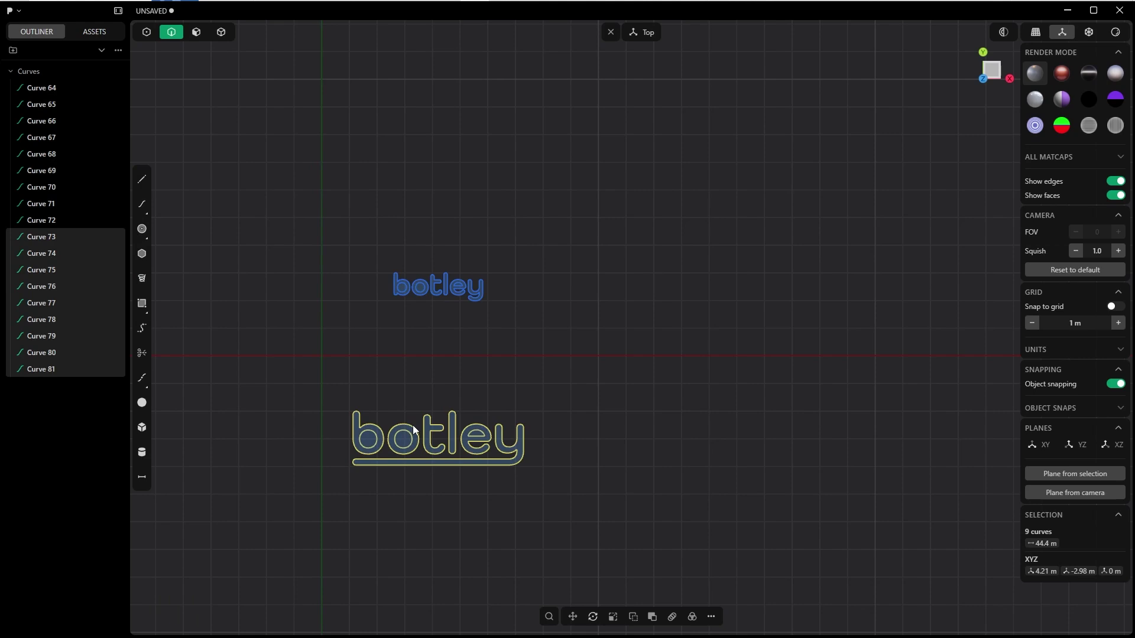
scroll(388, 423, up, 3)
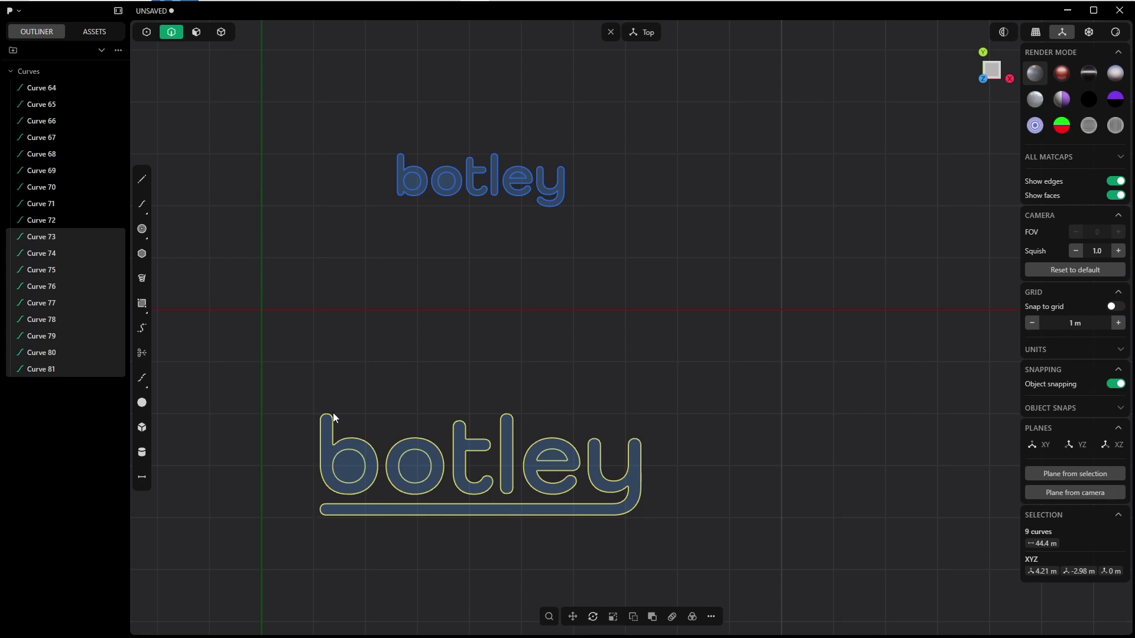
scroll(332, 417, up, 5)
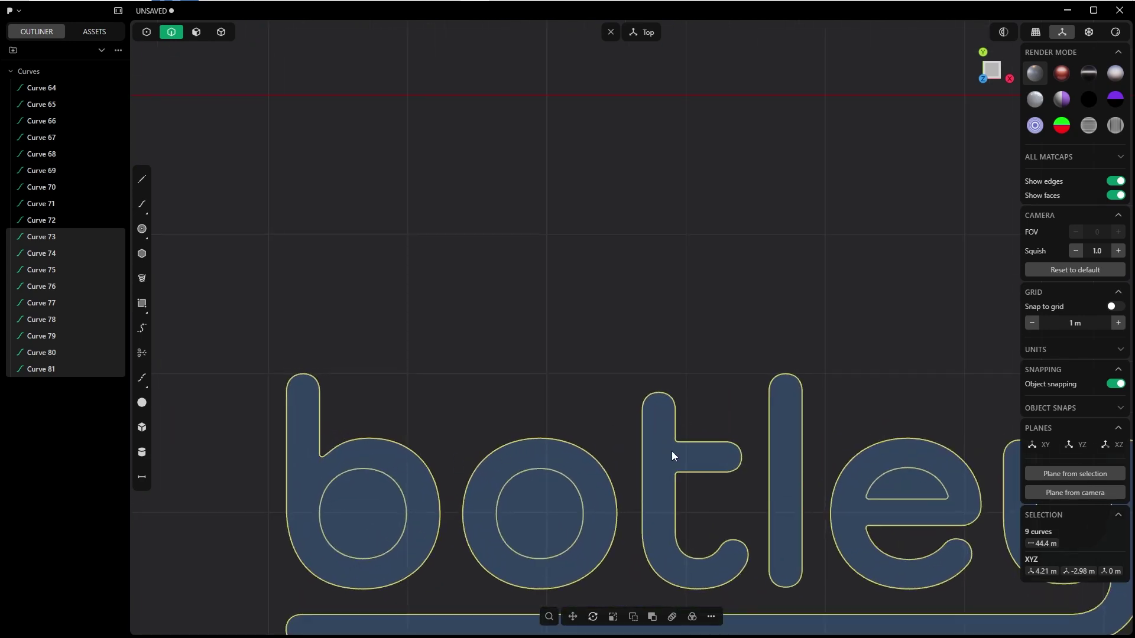
scroll(670, 454, down, 6)
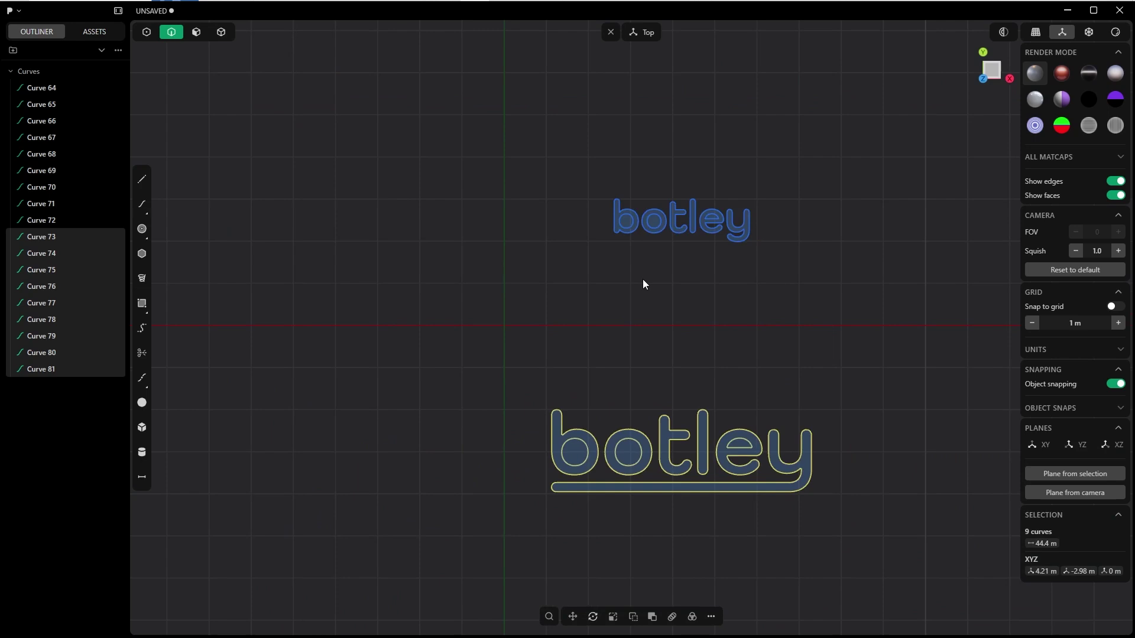
Step: Scale the plain botley curves up by about 2.06 and move them close above the underlined wordmark
click(488, 307)
click(488, 251)
key(s)
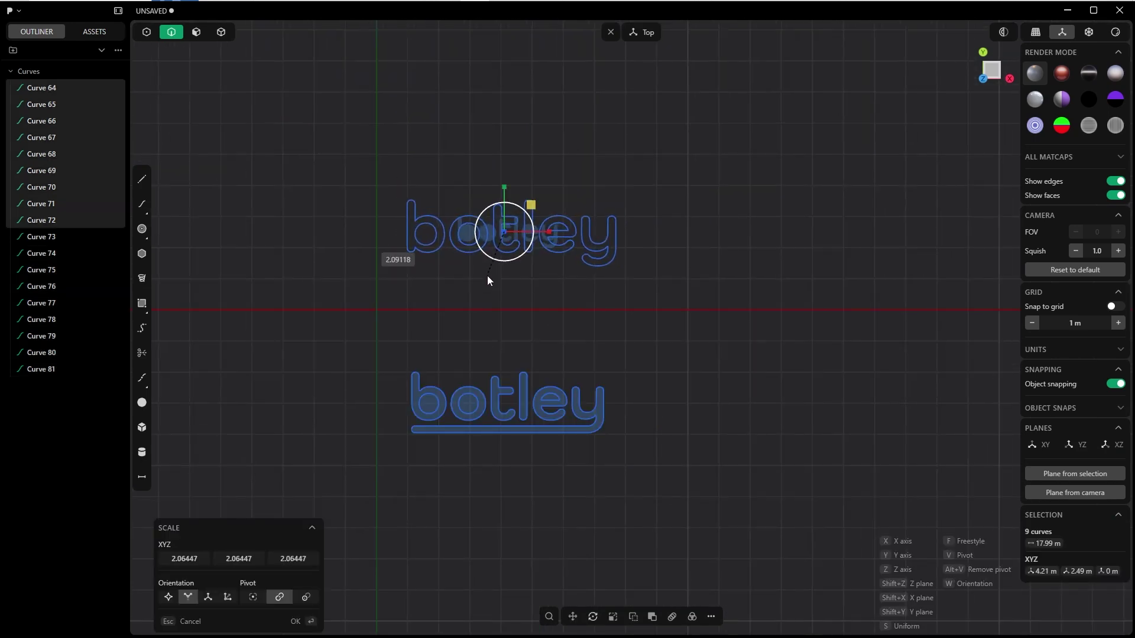
click(296, 621)
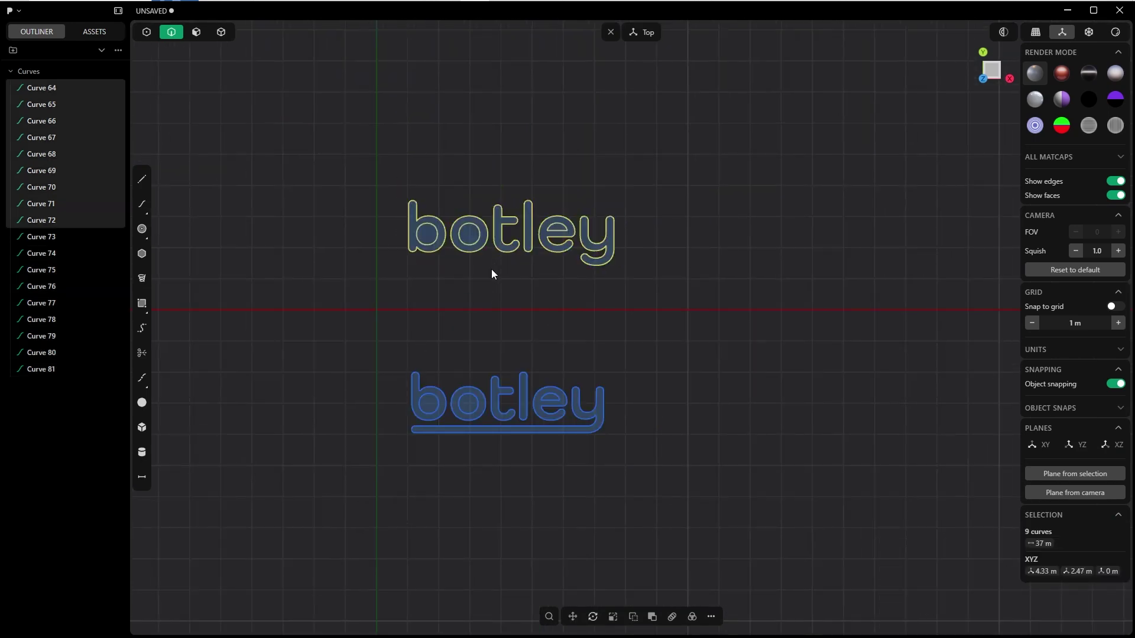
key(g)
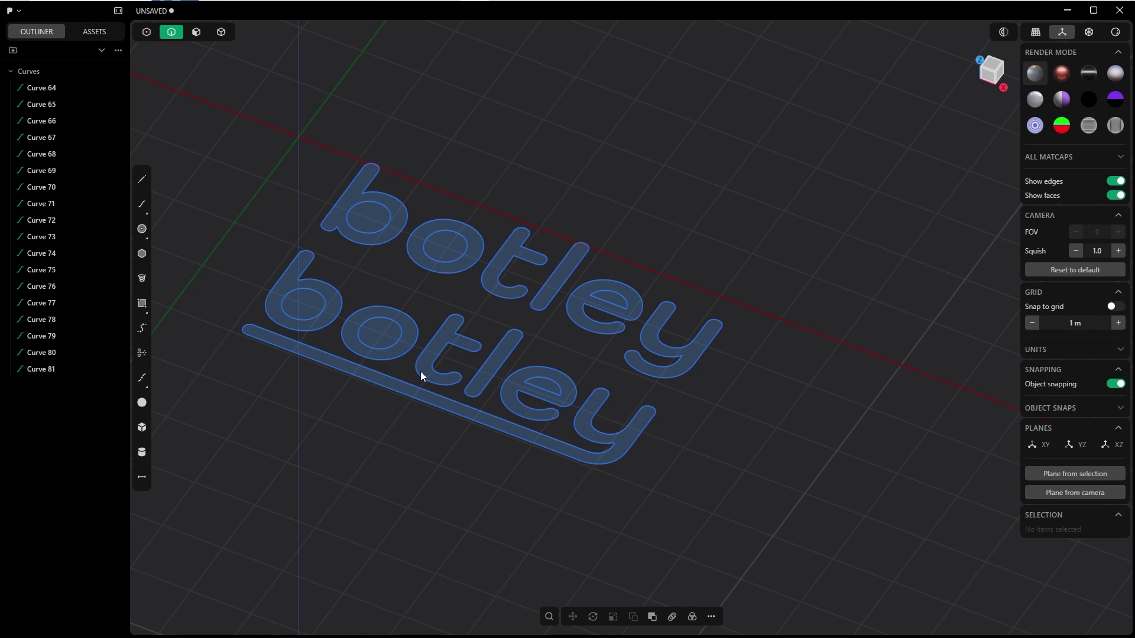
Step: Duplicate the t outlines of both wordmarks and move the copies about 5.2 m down, below the underlined wordmark
shift+middle_drag(482, 313, 502, 312)
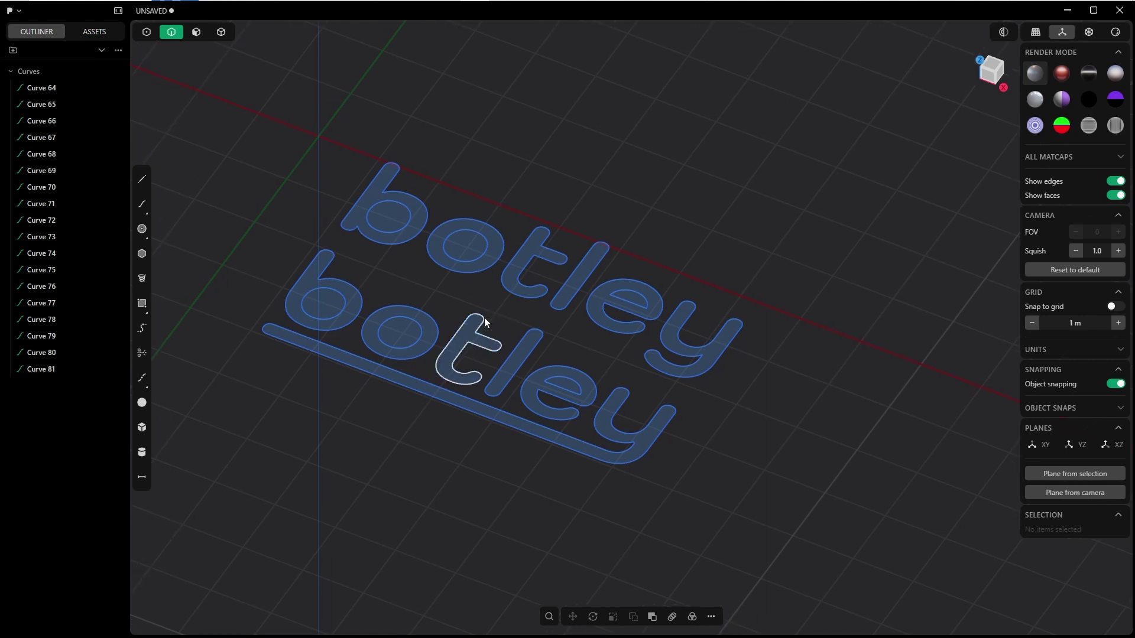
click(489, 326)
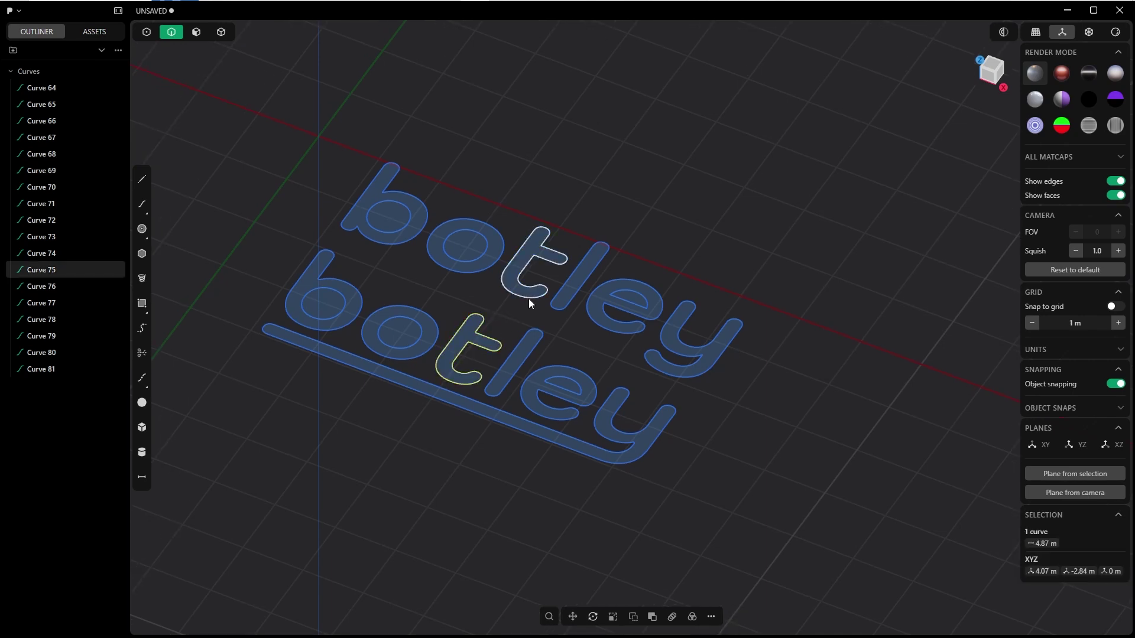
shift+click(528, 299)
scroll(518, 290, down, 3)
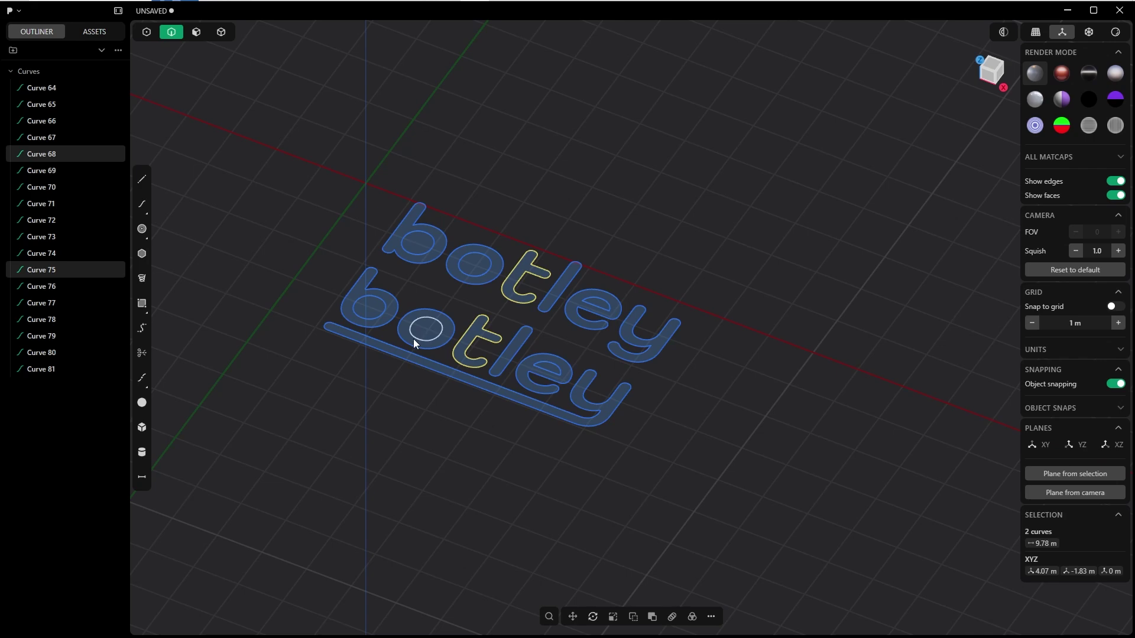
shift+middle_drag(503, 330, 522, 276)
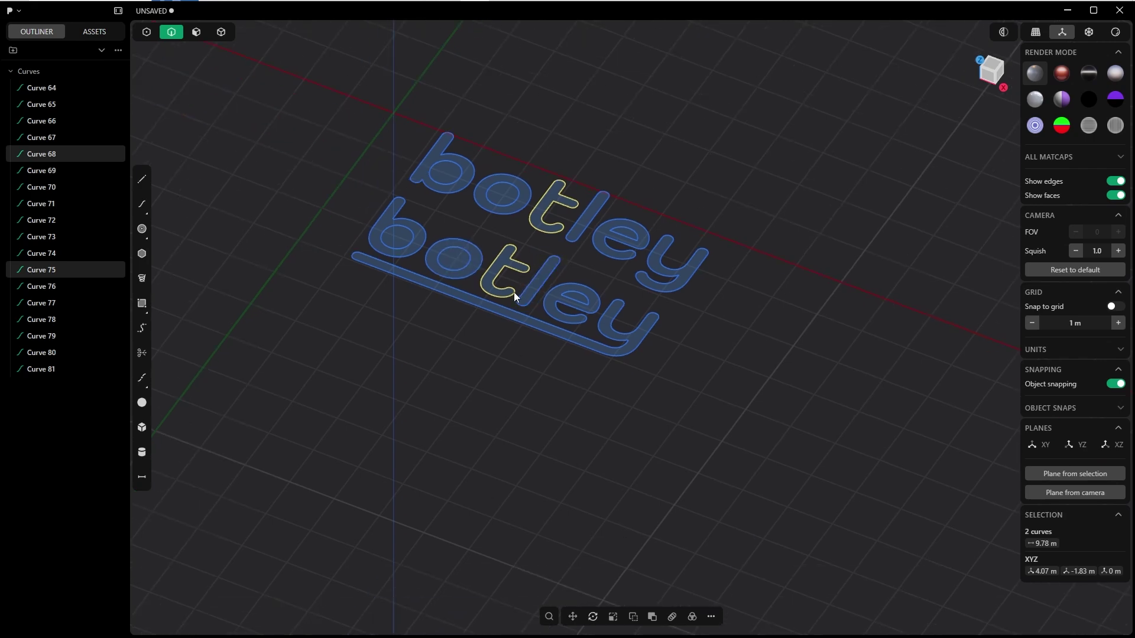
key(shift+d)
drag(477, 201, 408, 407)
right_click(460, 408)
scroll(460, 408, up, 3)
middle_drag(460, 407, 468, 345)
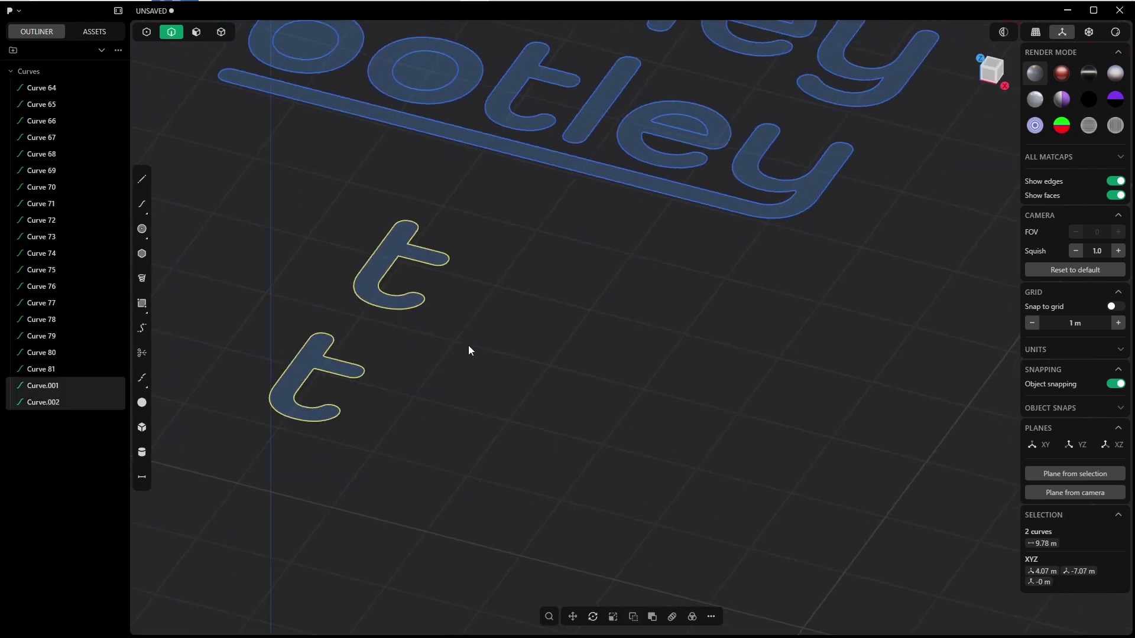
Step: Extrude both copied t regions downward by about 1 m and place the solids beside their outlines
key(Tab)
click(400, 417)
key(e)
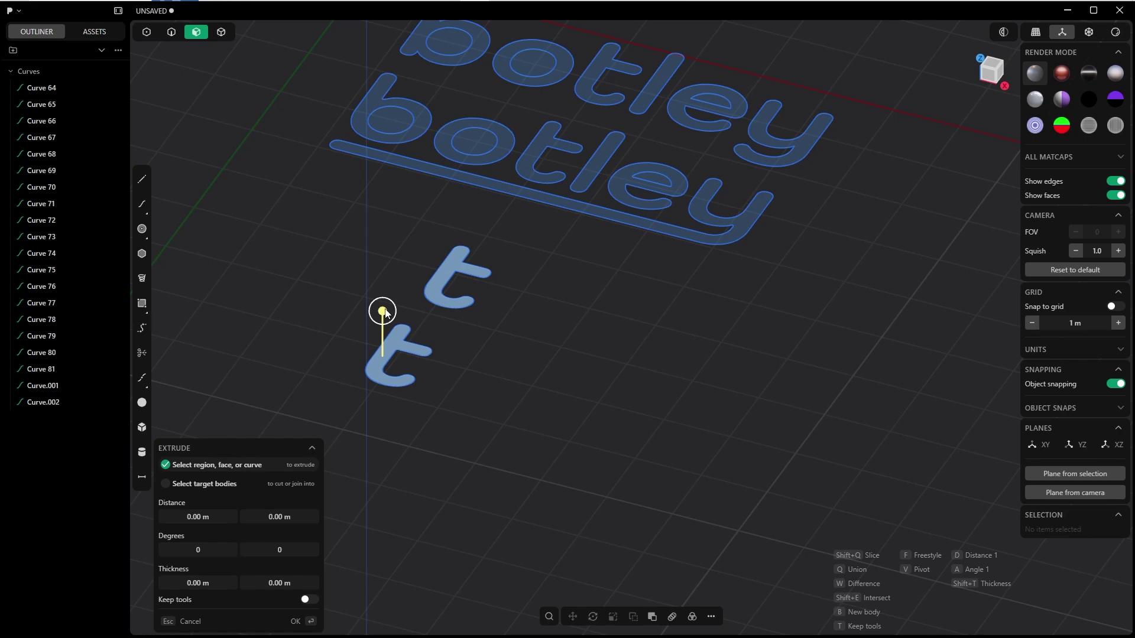
drag(382, 312, 384, 370)
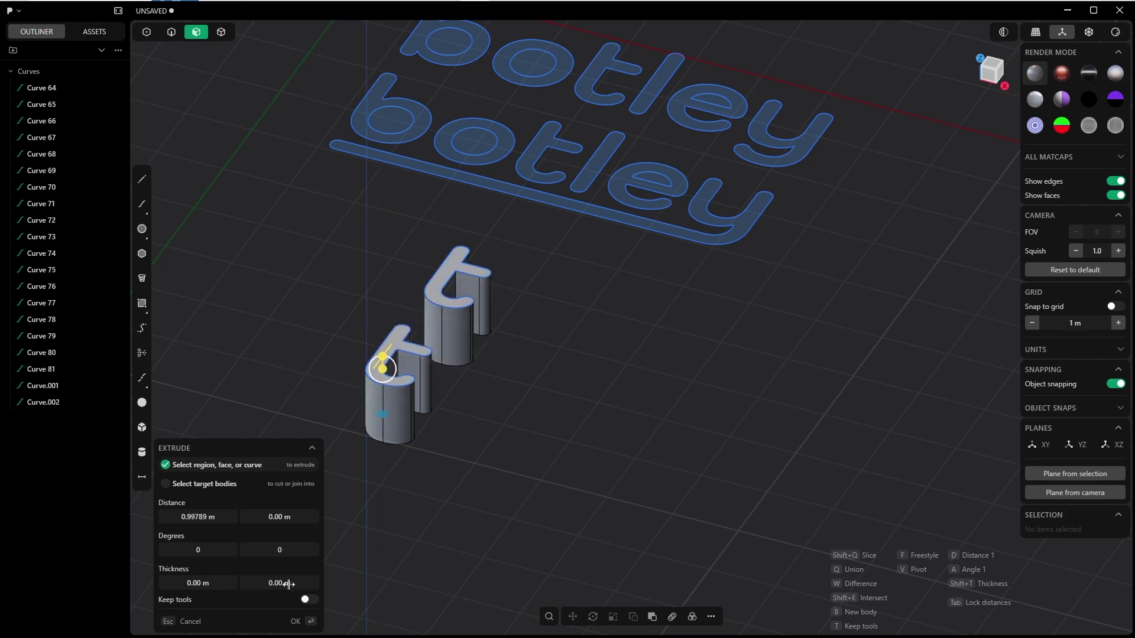
click(296, 621)
scroll(426, 297, up, 5)
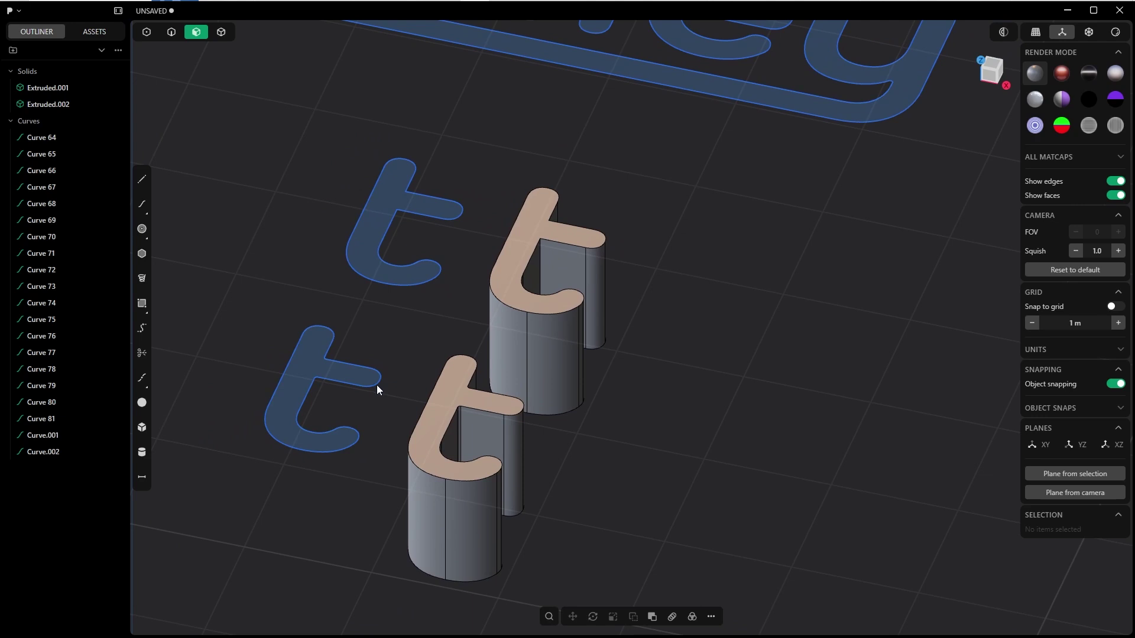
Step: Duplicate both isolated t outlines and move the copies about 1.9 m to the left of the originals
key(7)
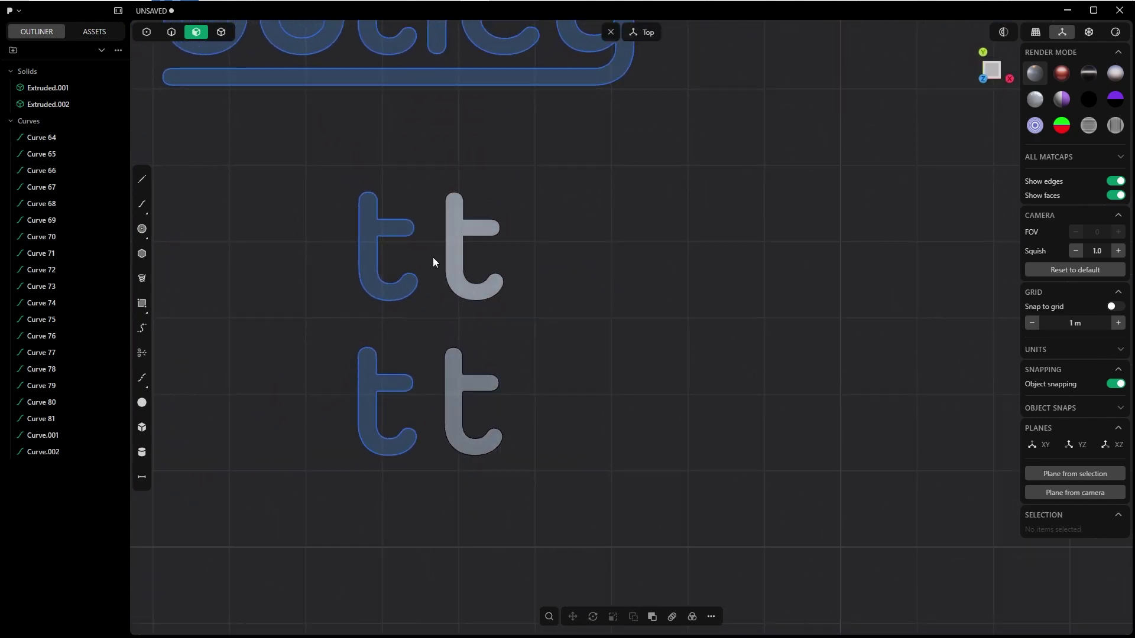
click(406, 390)
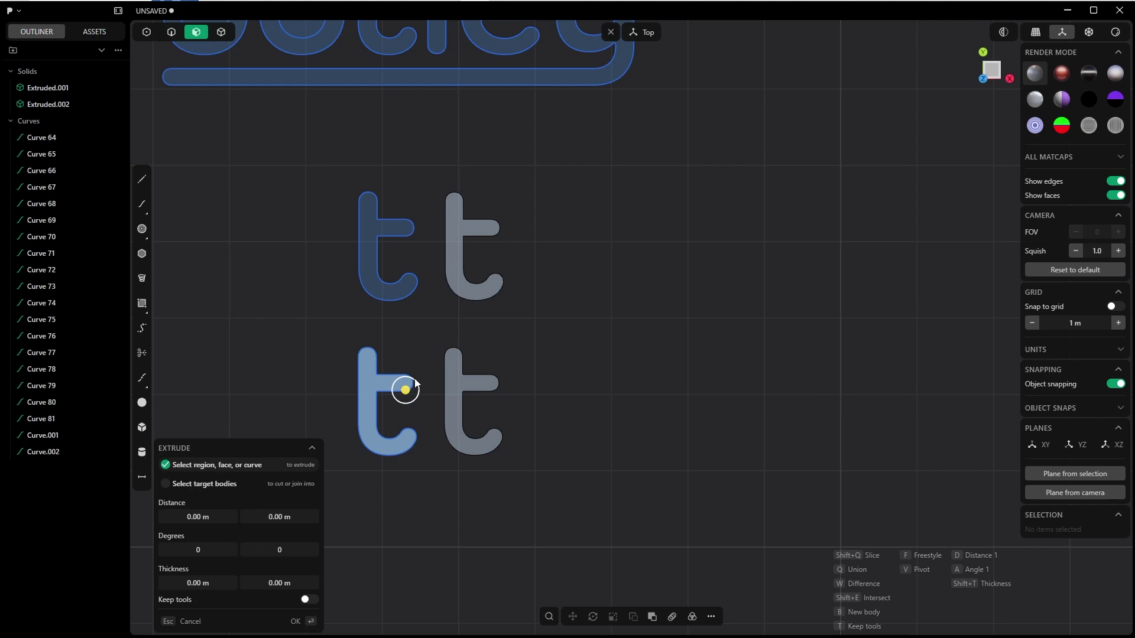
key(2)
drag(417, 496, 323, 201)
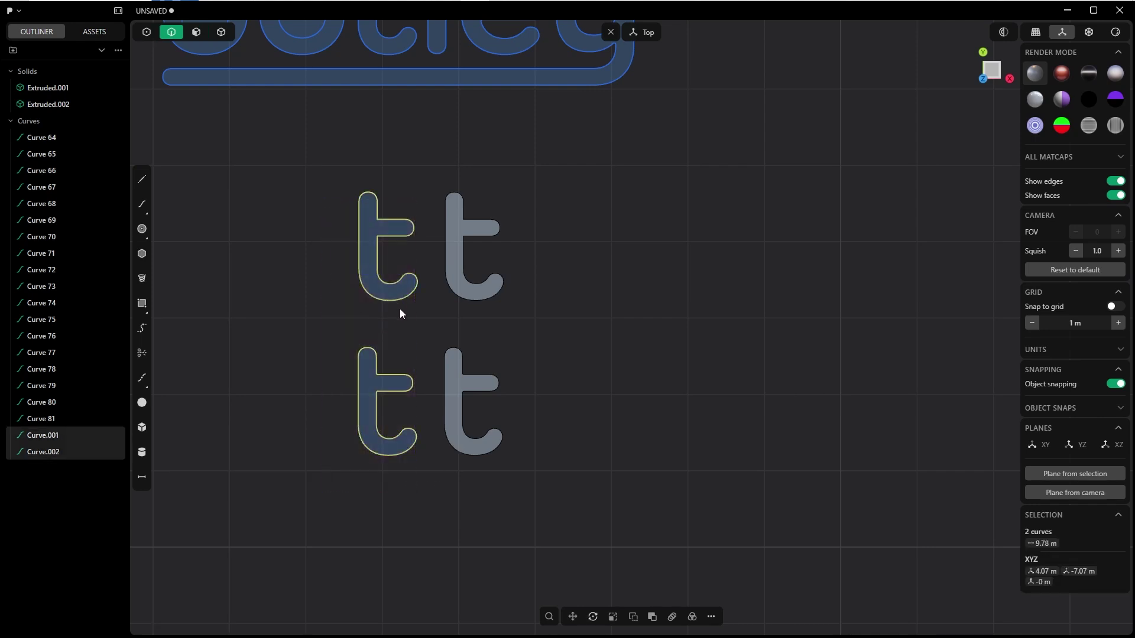
key(shift+d)
drag(322, 337, 176, 337)
right_click(248, 355)
shift+middle_drag(320, 376, 493, 387)
Step: Rebuild the lower copied t curve by number of points, using 250 points
click(442, 441)
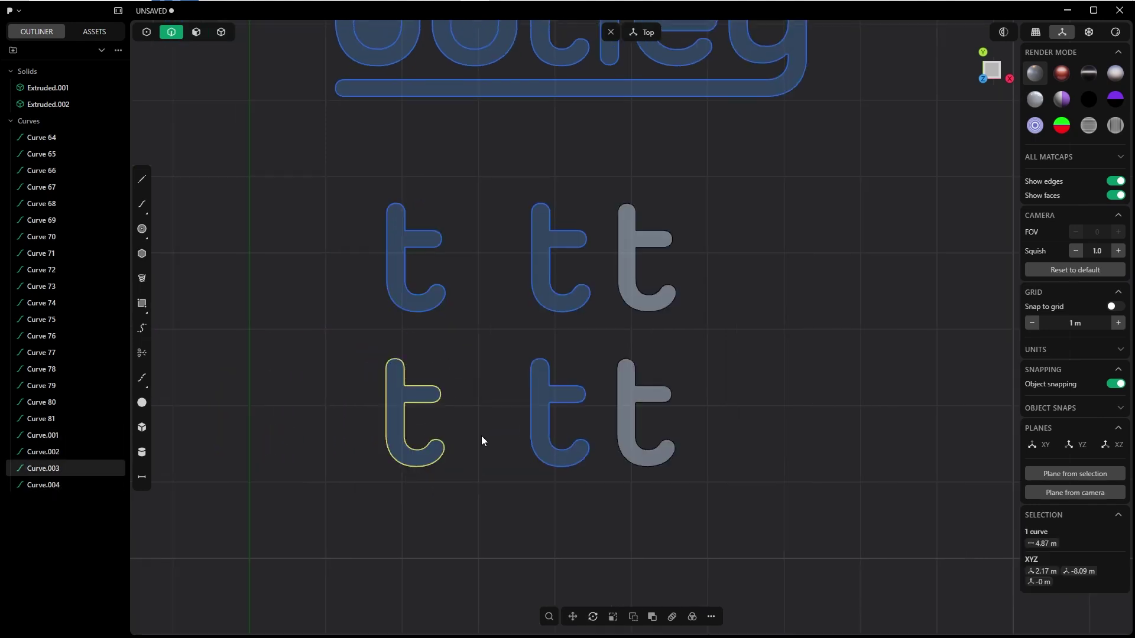
right_click(481, 438)
click(554, 441)
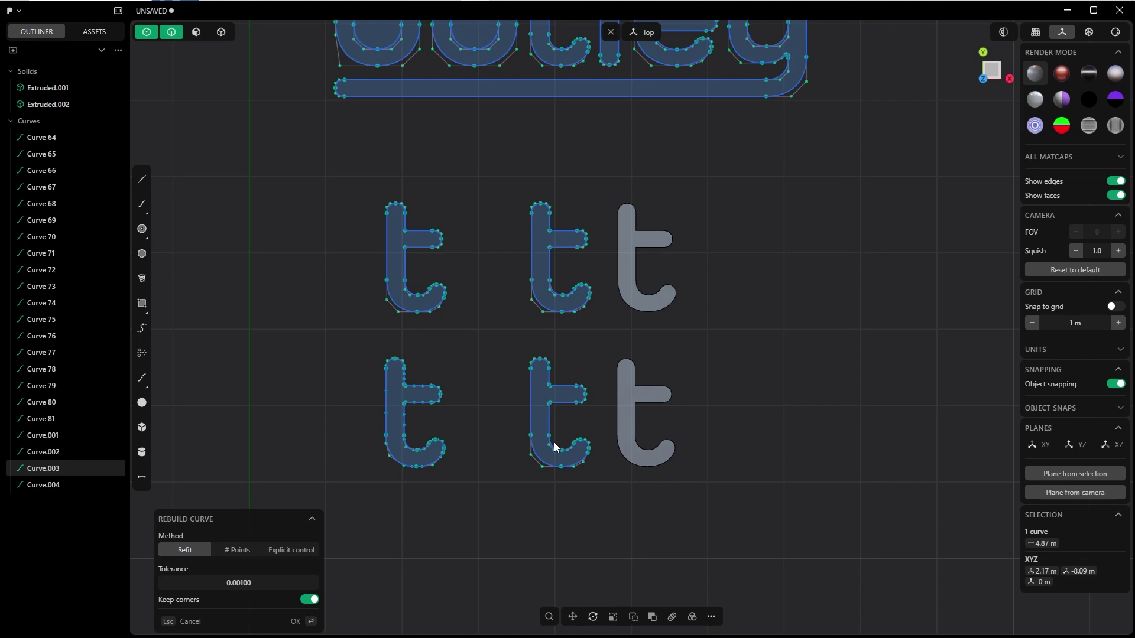
scroll(413, 485, up, 5)
click(236, 564)
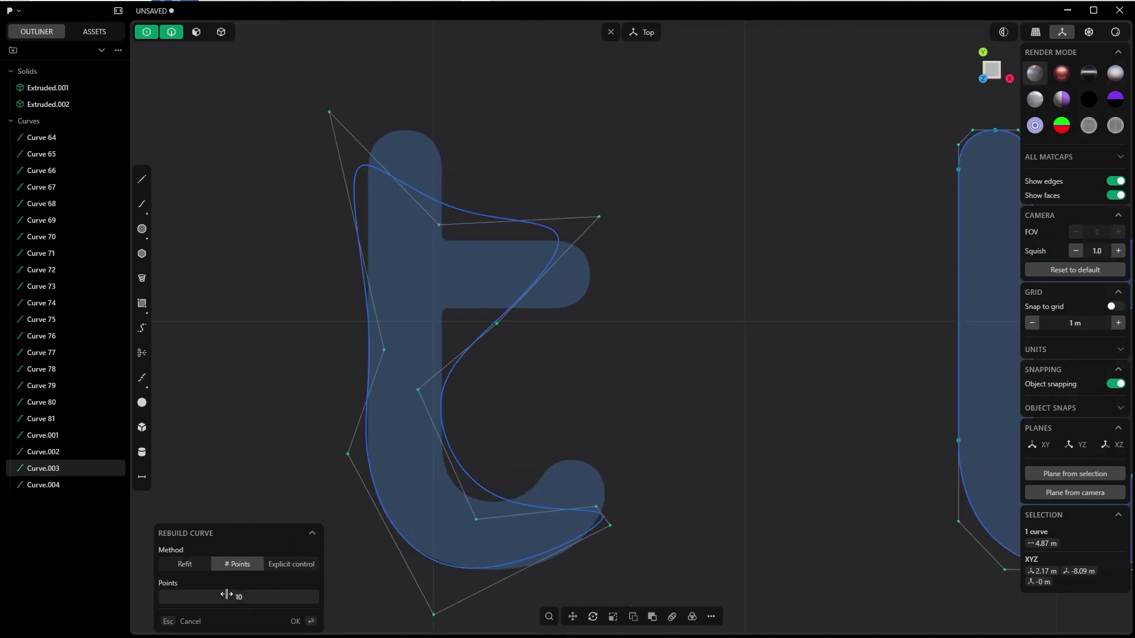
click(261, 601)
text(25)
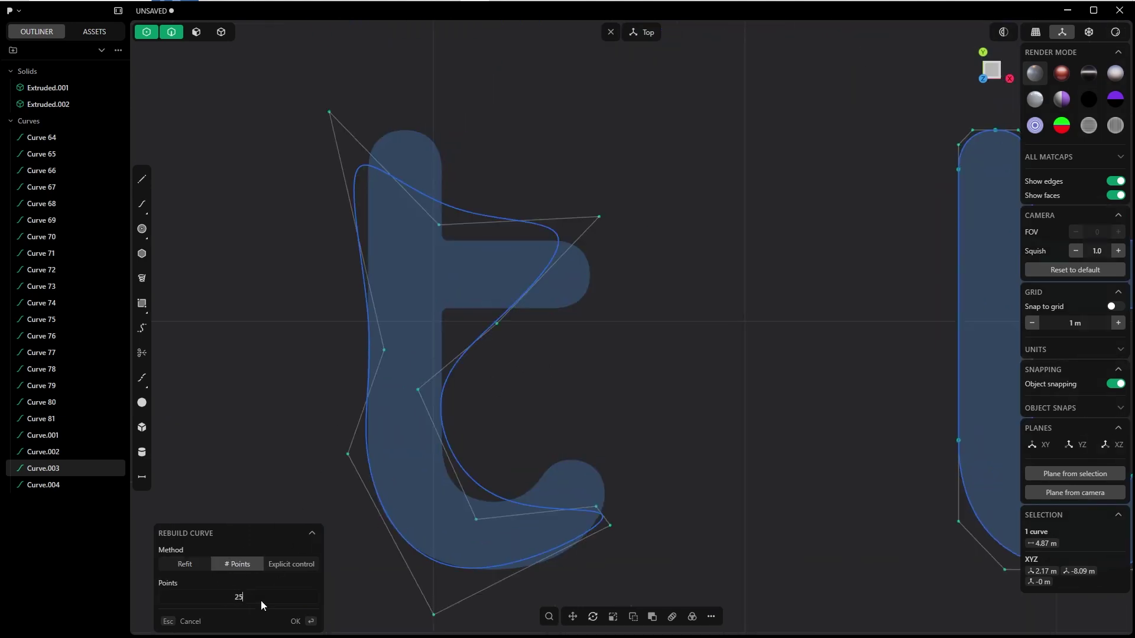
text(0)
scroll(427, 283, up, 4)
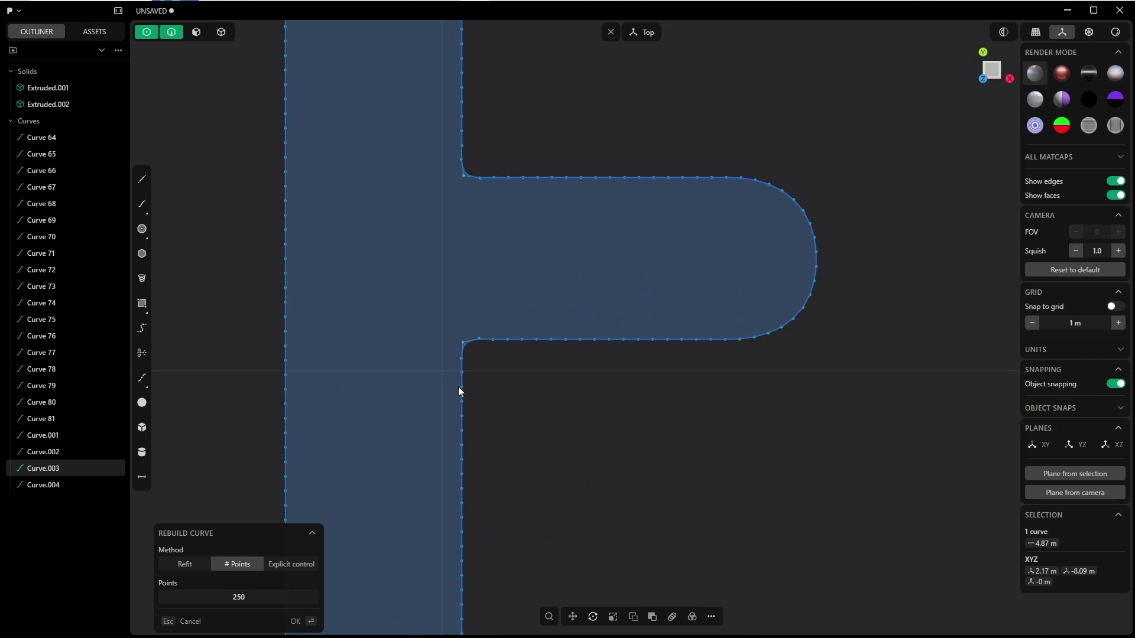
scroll(396, 300, down, 8)
click(296, 622)
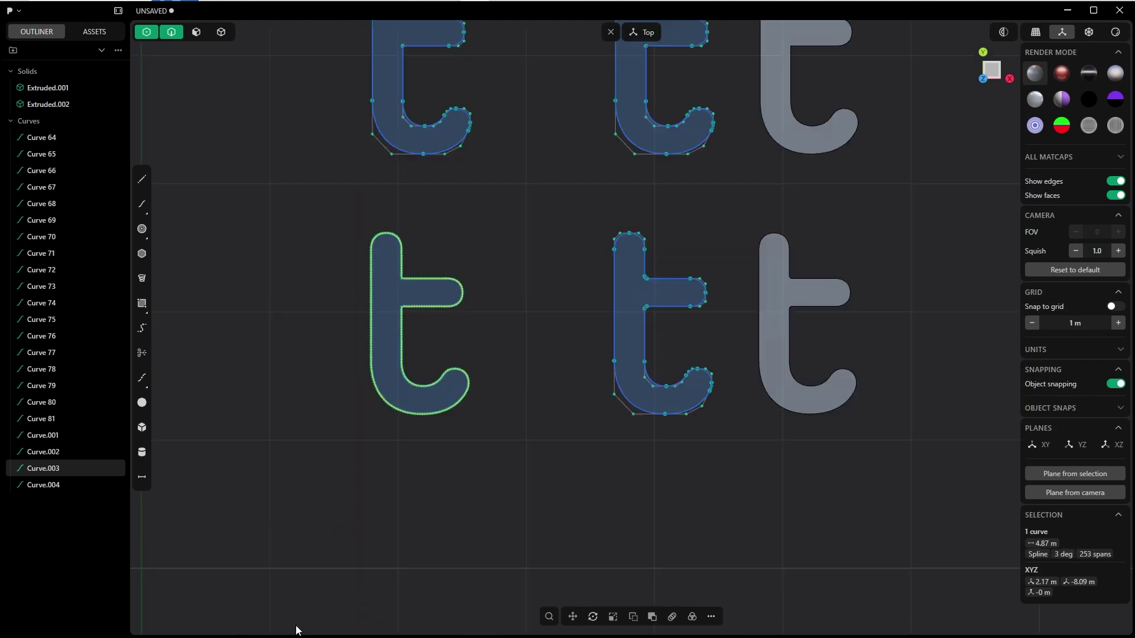
Step: Start rebuilding the upper copied t curve by number of points, with 250 points
shift+middle_drag(526, 259, 541, 378)
click(420, 189)
scroll(412, 188, up, 3)
text(f)
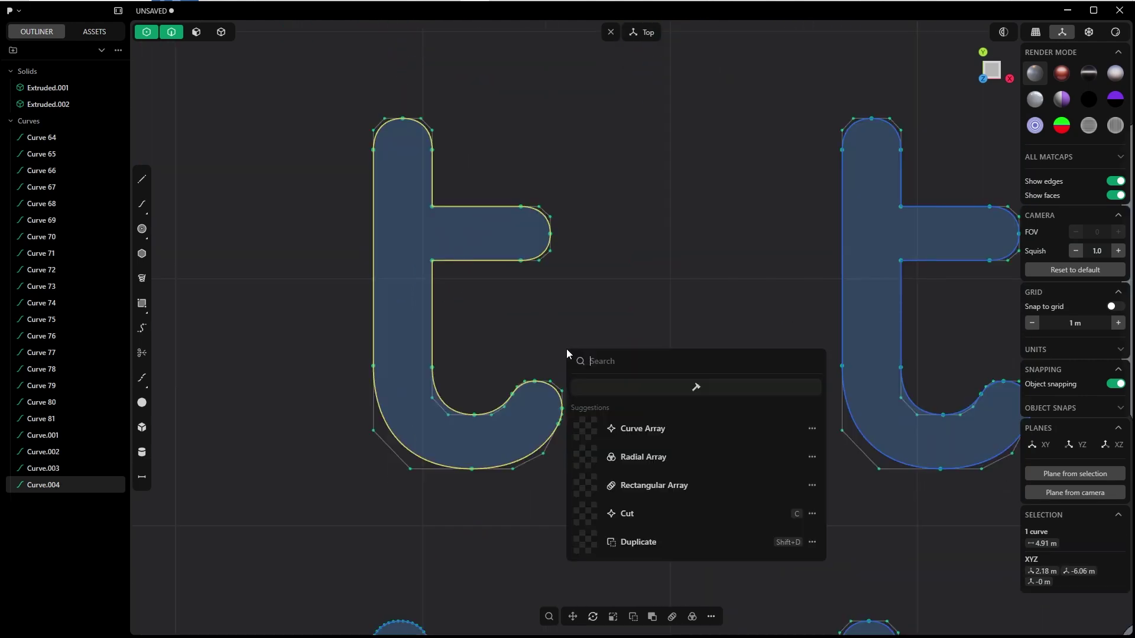
text(reb)
key(Return)
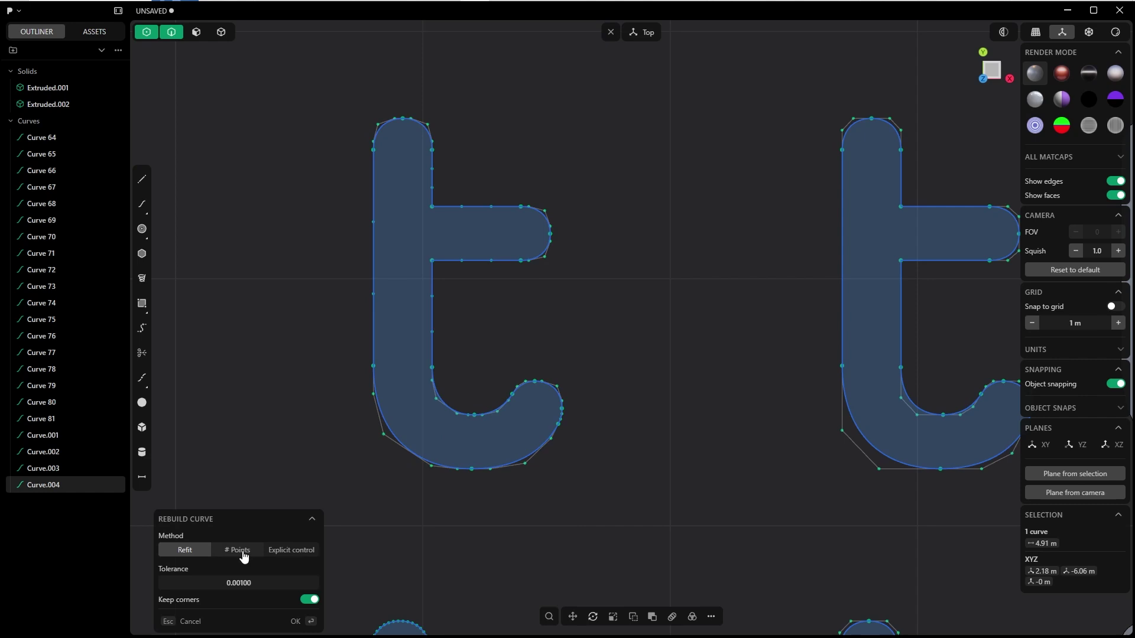
click(244, 555)
click(258, 597)
text(250)
Step: Examine the inner corners where the crossbar meets the stem in the upper t's rebuild preview
scroll(496, 345, up, 5)
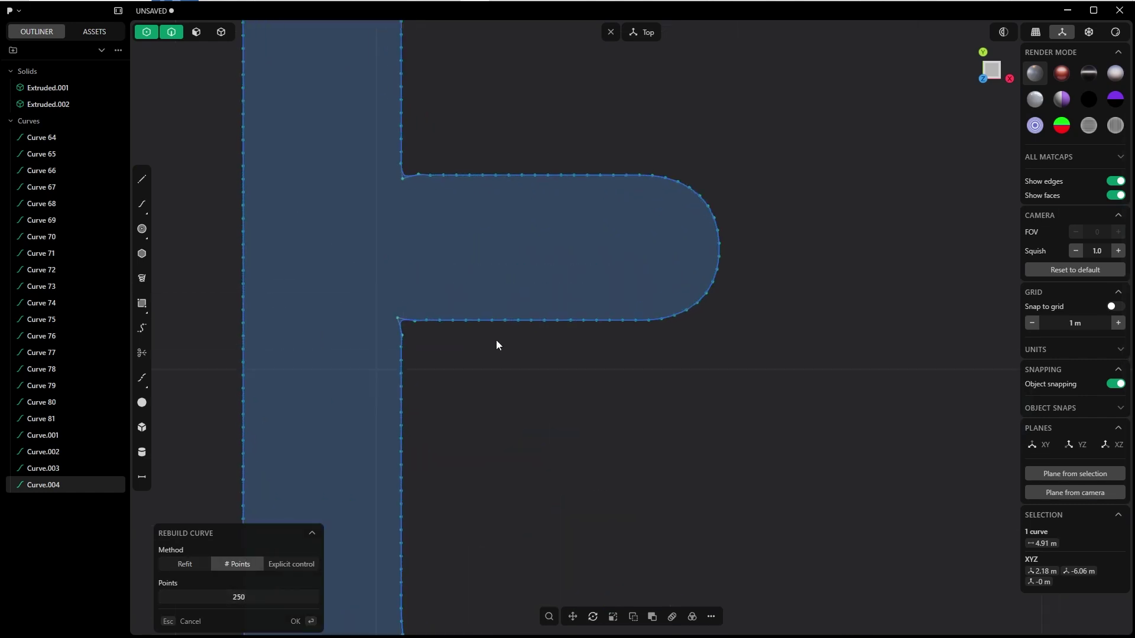
scroll(497, 345, down, 5)
scroll(448, 390, down, 3)
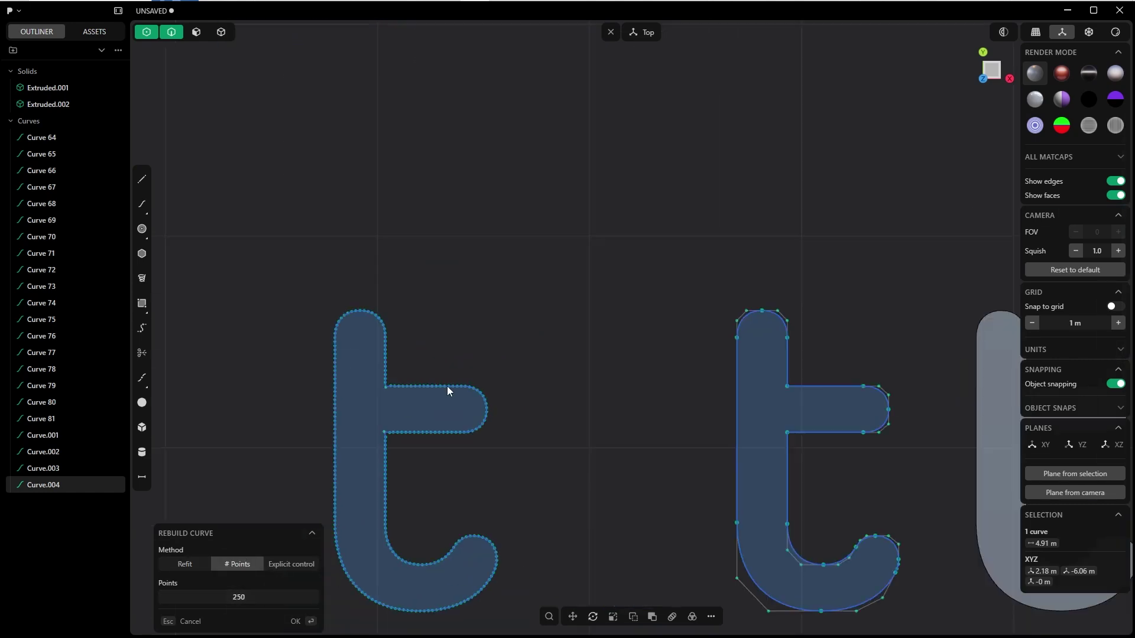
scroll(447, 390, down, 2)
scroll(428, 430, down, 3)
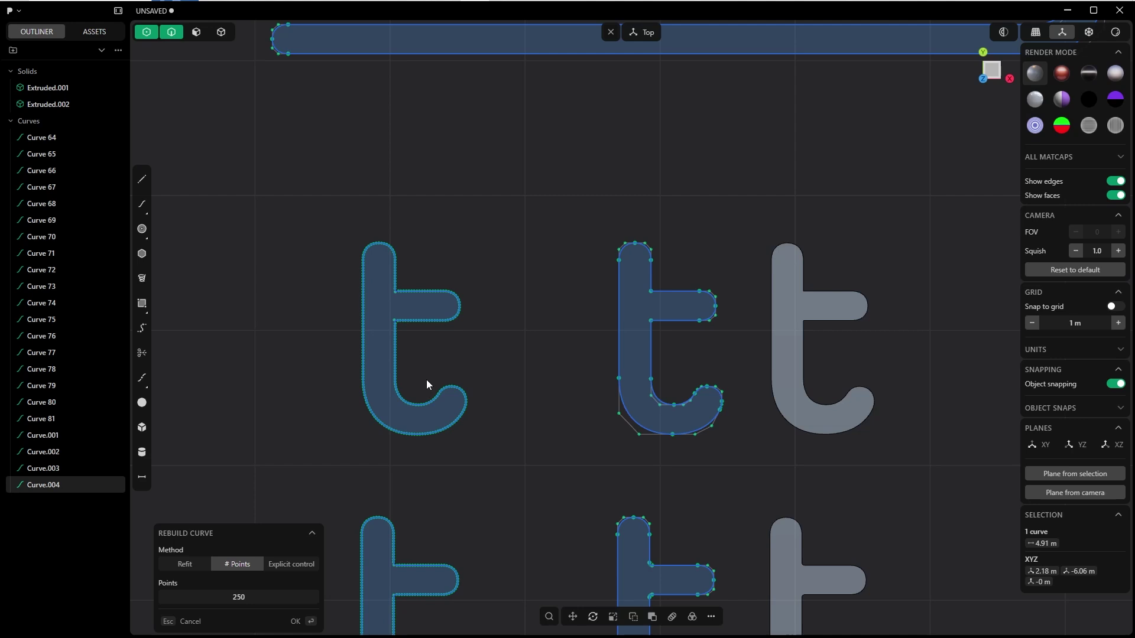
scroll(428, 355, up, 8)
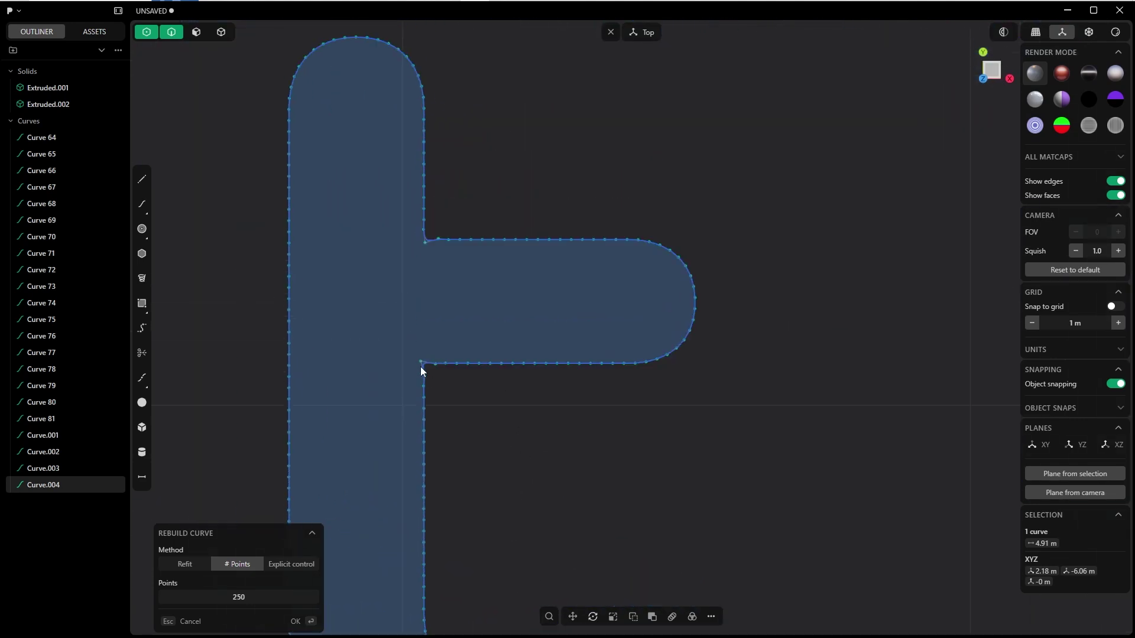
scroll(424, 366, up, 3)
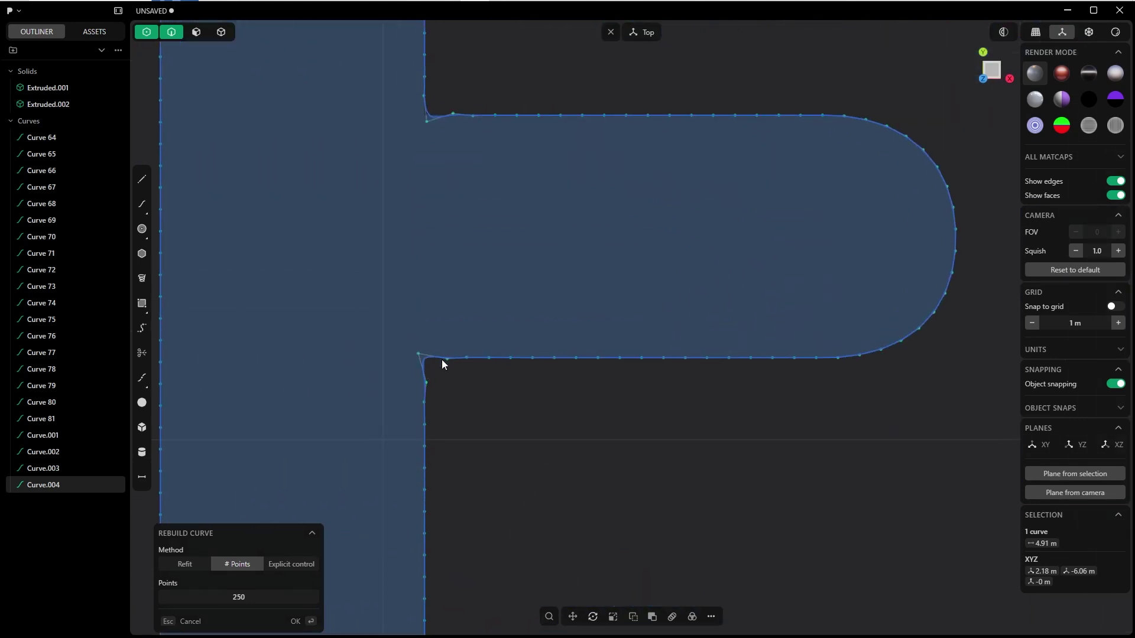
scroll(430, 365, down, 4)
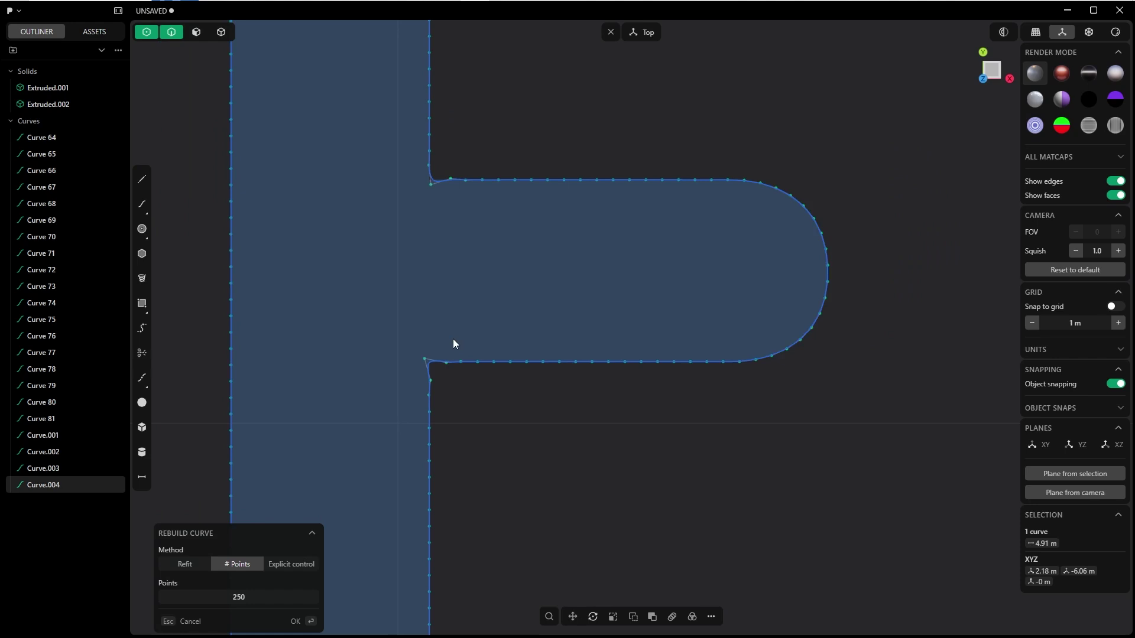
Step: Set the upper t curve's rebuild to 300 points and apply it
click(290, 598)
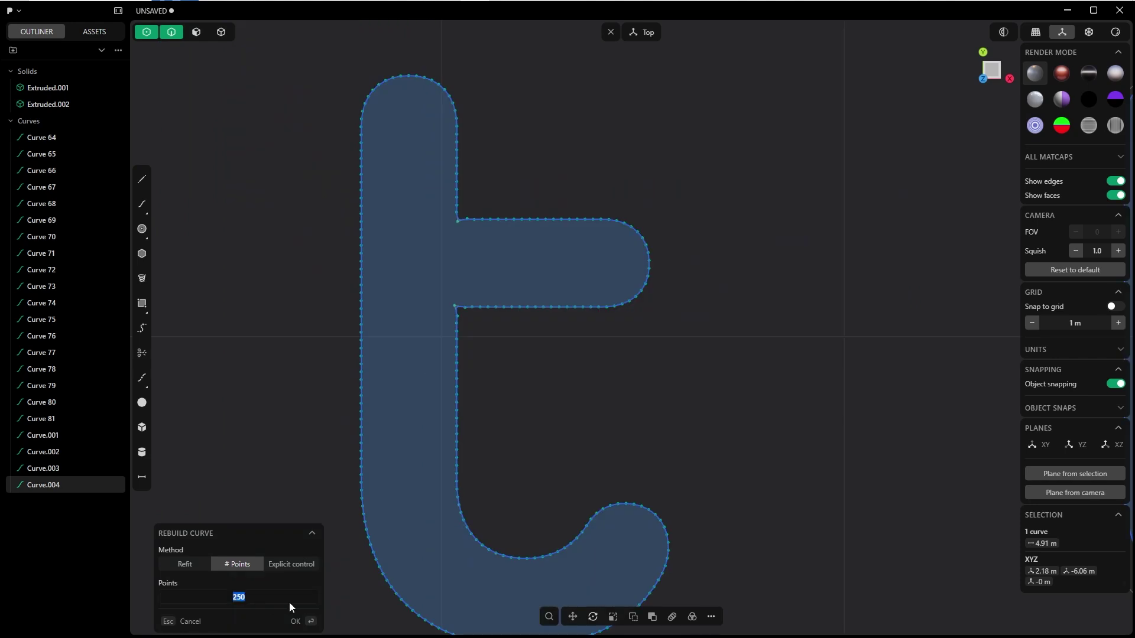
text(300)
scroll(455, 258, up, 5)
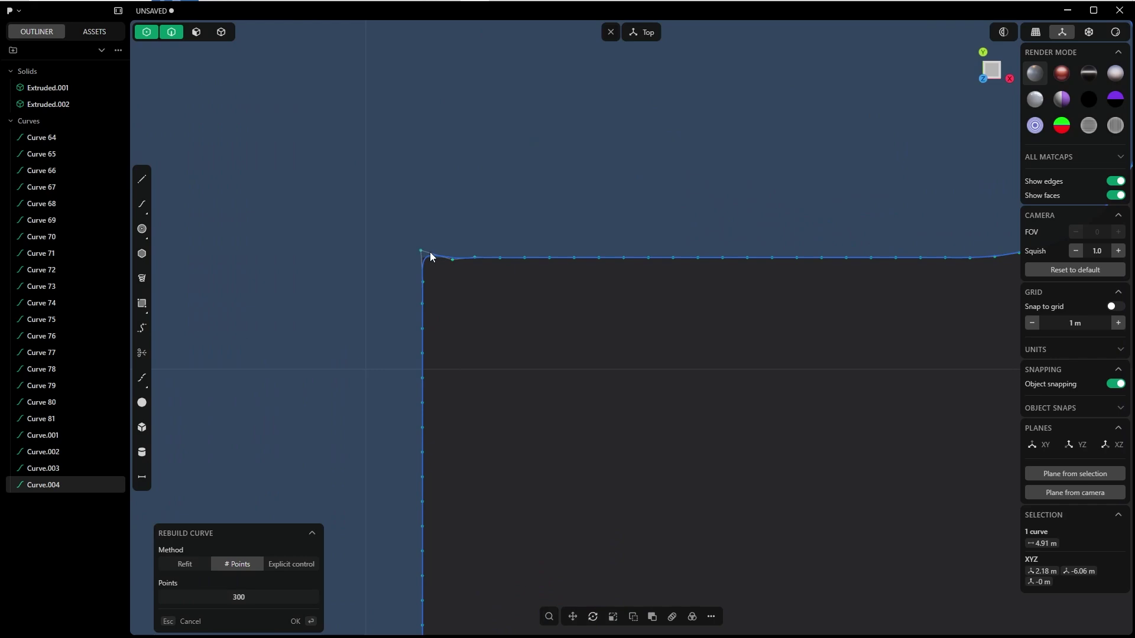
scroll(466, 294, down, 5)
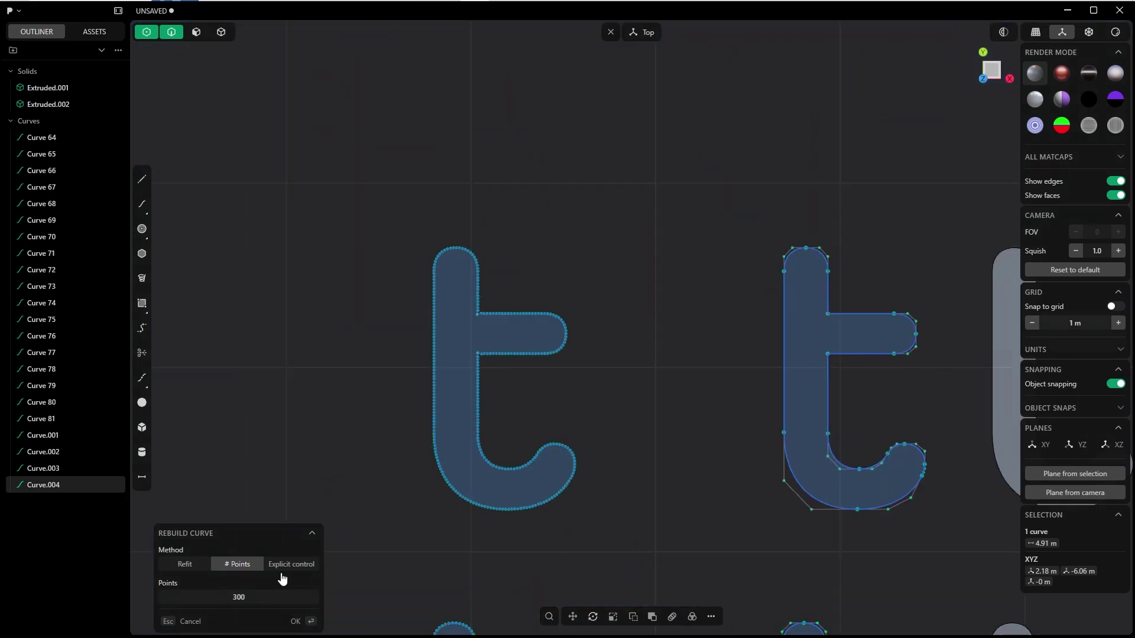
click(295, 621)
Step: Extrude both rebuilt t regions downward by about 1 m
scroll(587, 353, down, 4)
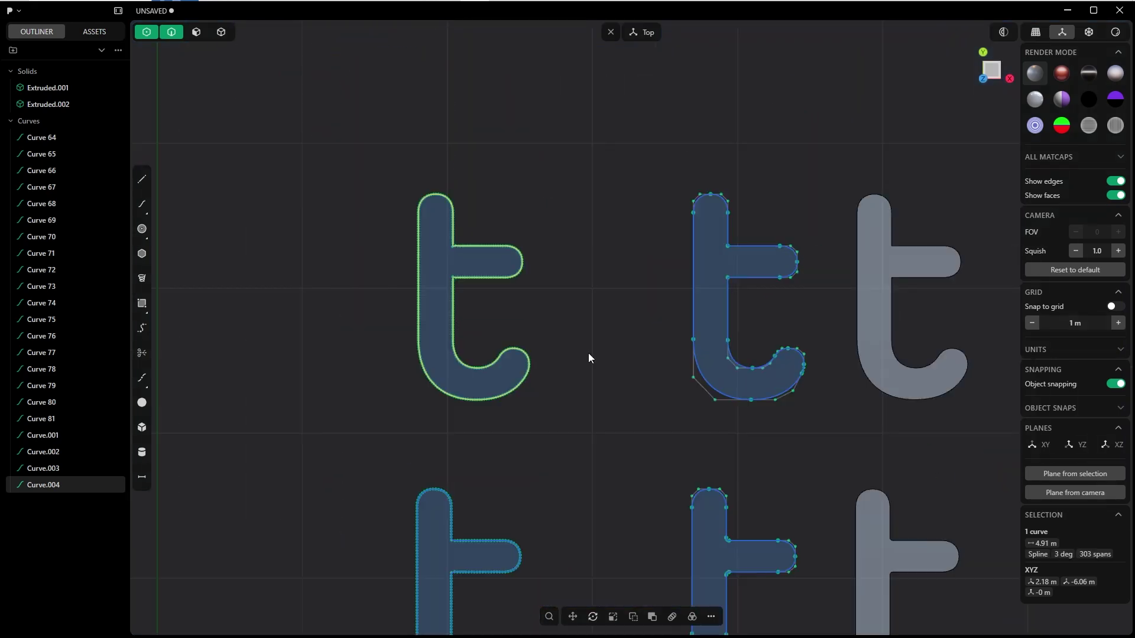
middle_drag(624, 401, 487, 254)
key(Tab)
click(456, 300)
key(e)
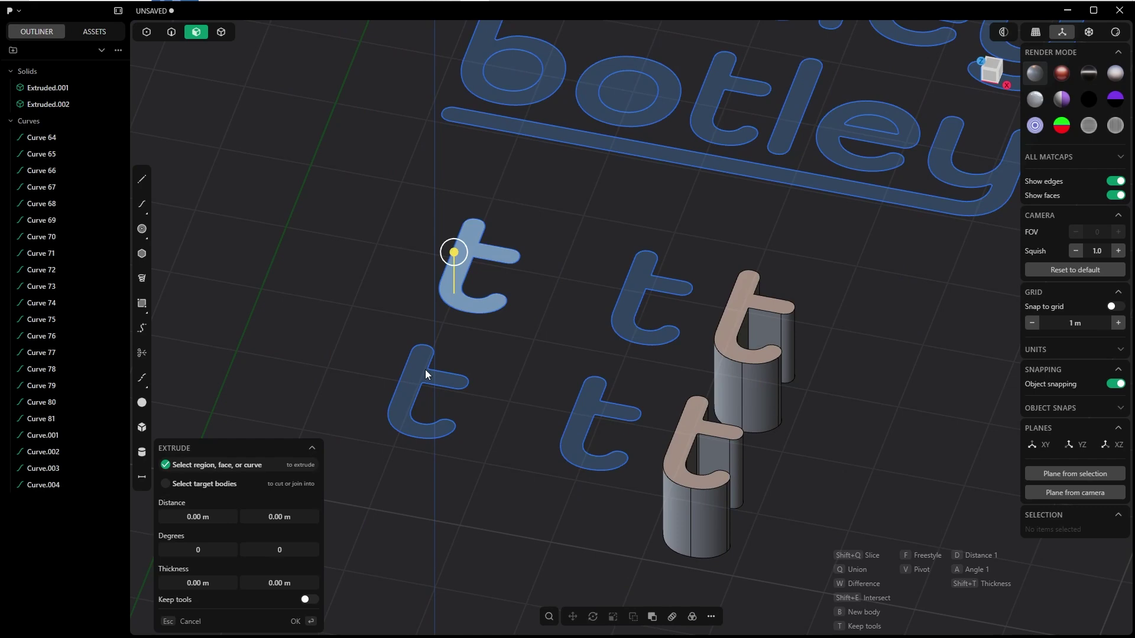
click(403, 391)
middle_drag(466, 340, 434, 323)
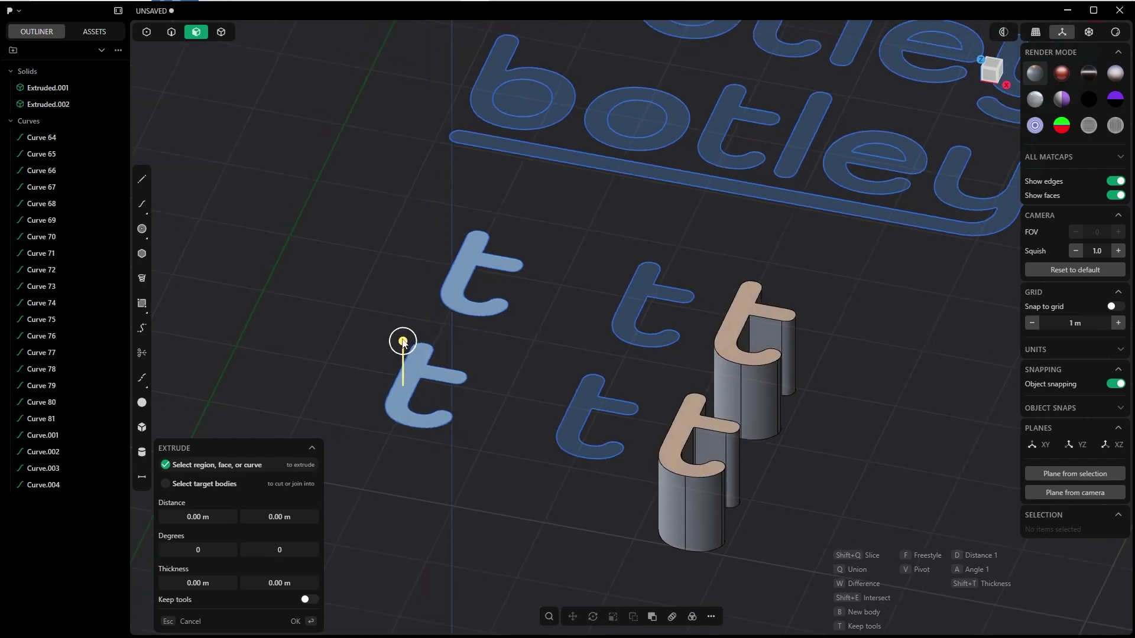
drag(404, 346, 403, 414)
right_click(530, 464)
middle_drag(530, 464, 438, 464)
Step: Move the two new t solids about 0.9 m to the right, beside their rebuilt outlines
key(4)
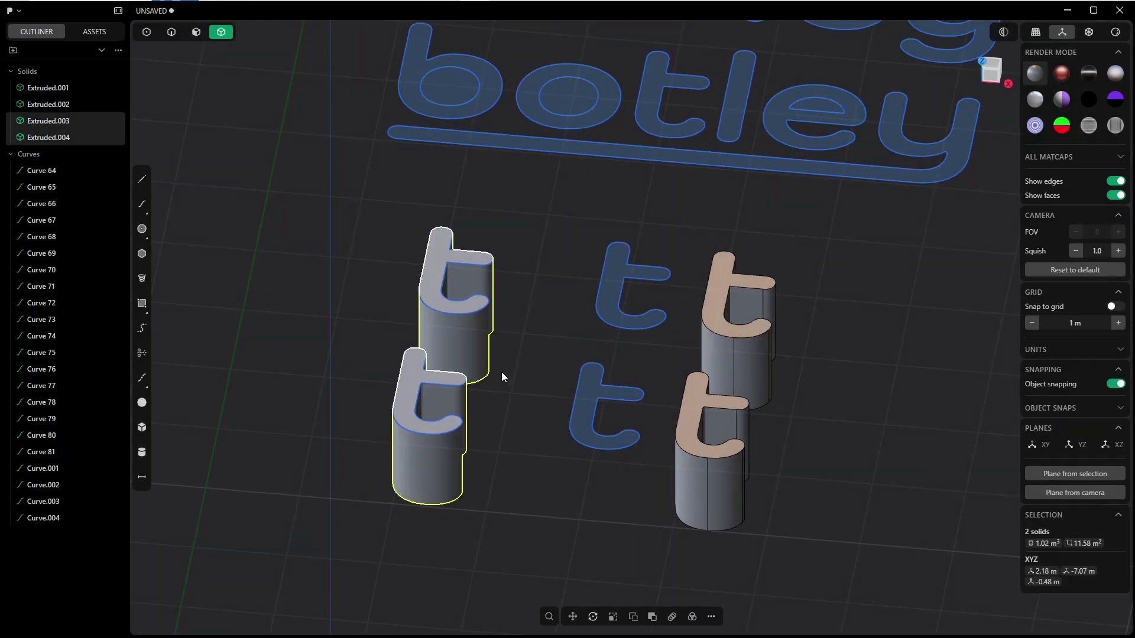
key(g)
drag(501, 373, 581, 379)
right_click(555, 466)
Step: Shift the rebuilt t outlines and their solids about 0.6 m left, and move the original t outlines slightly closer to their solids
key(KP_7)
drag(340, 142, 515, 503)
key(e)
key(g)
drag(467, 339, 407, 339)
drag(523, 145, 620, 502)
key(g)
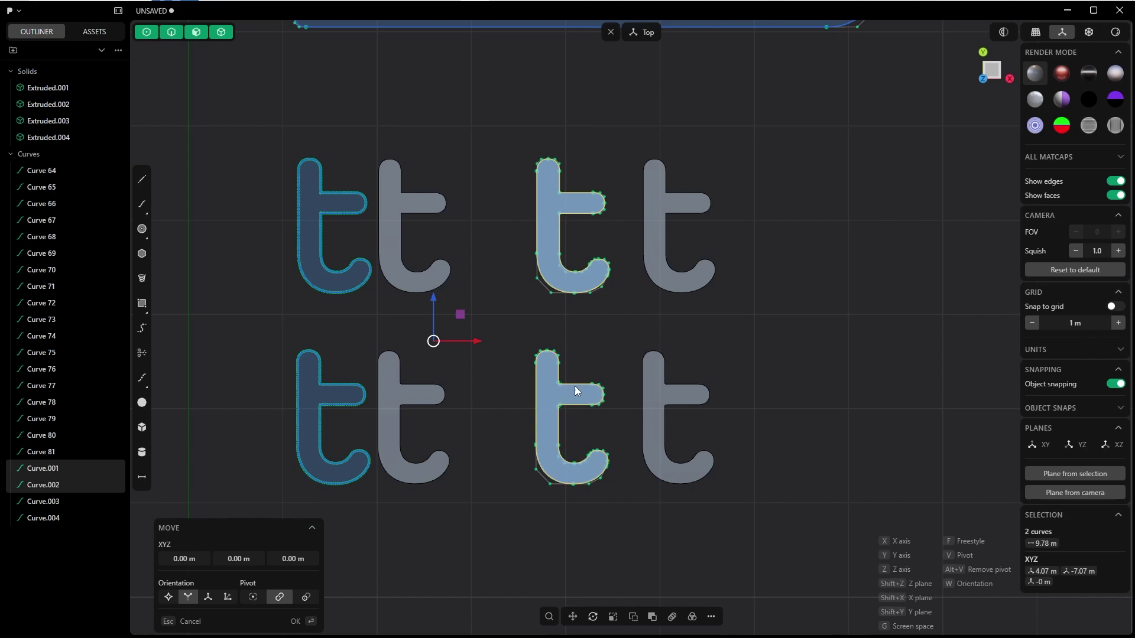
Step: Try to fillet the top edge loop of the t solid extruded from the original rounded-joint outline by about 0.205 m
scroll(722, 296, up, 1)
middle_drag(725, 300, 365, 334)
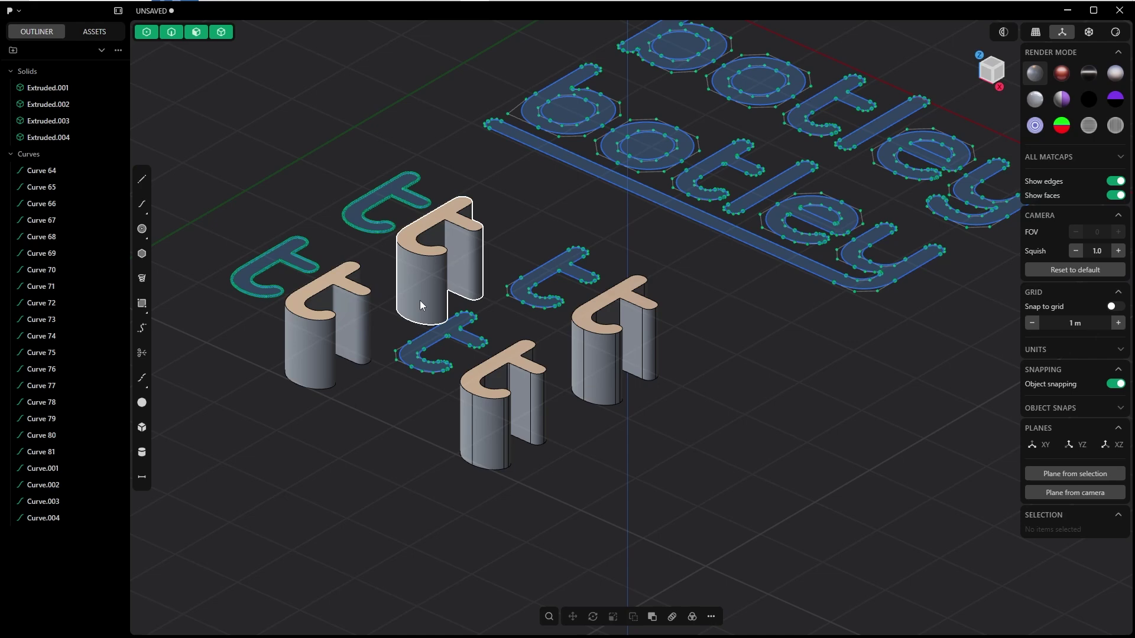
scroll(537, 389, up, 5)
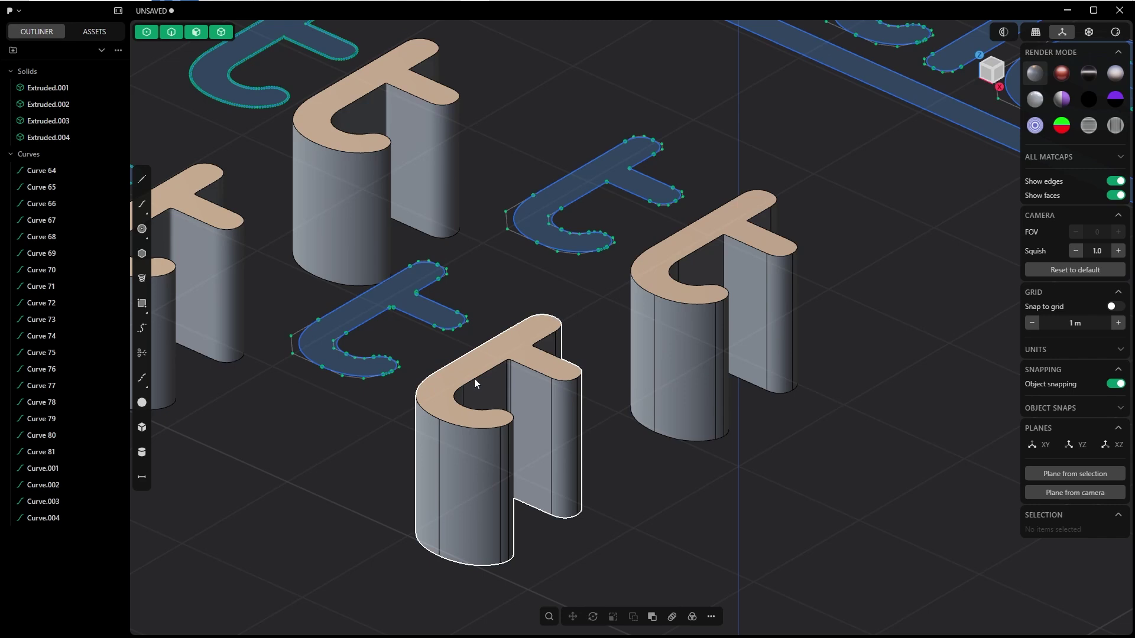
scroll(490, 387, up, 2)
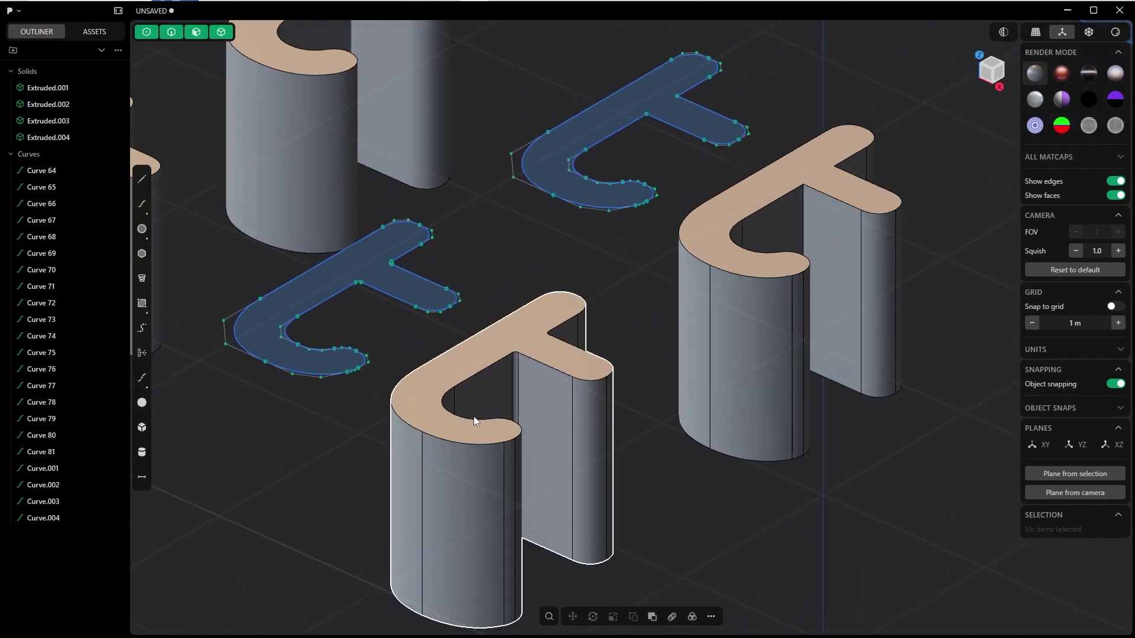
key(Tab)
click(495, 472)
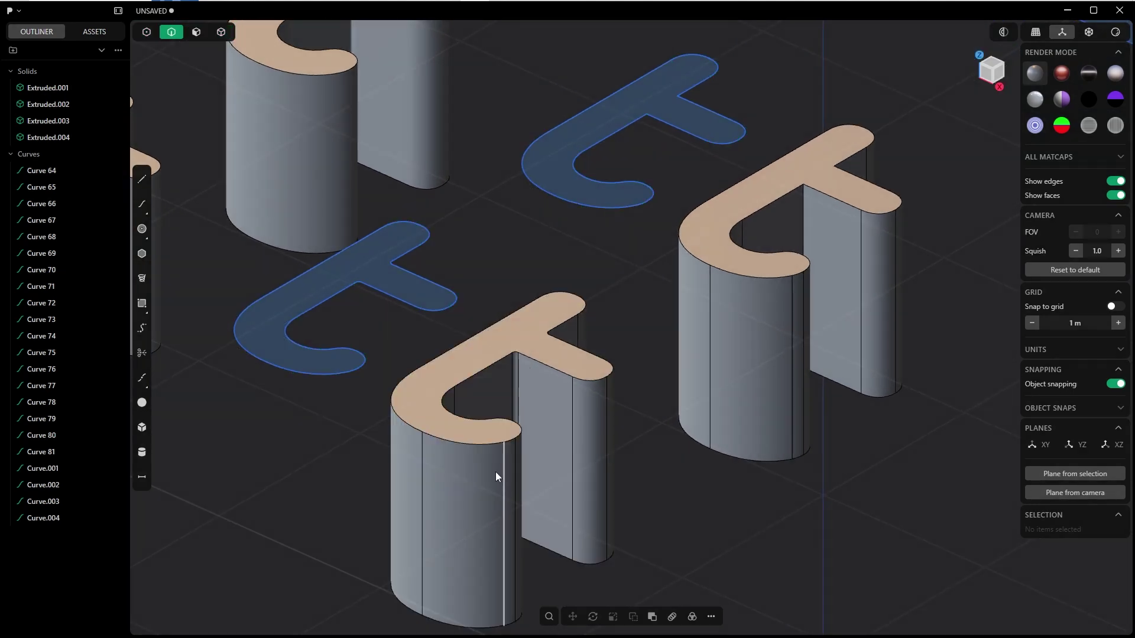
click(467, 444)
key(f)
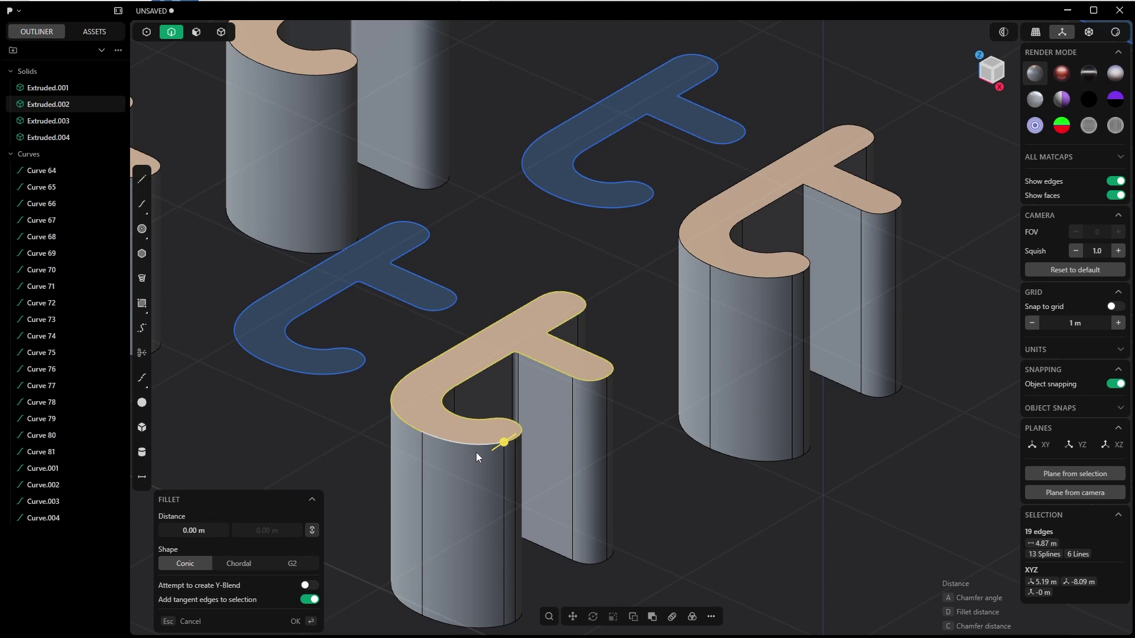
key(d)
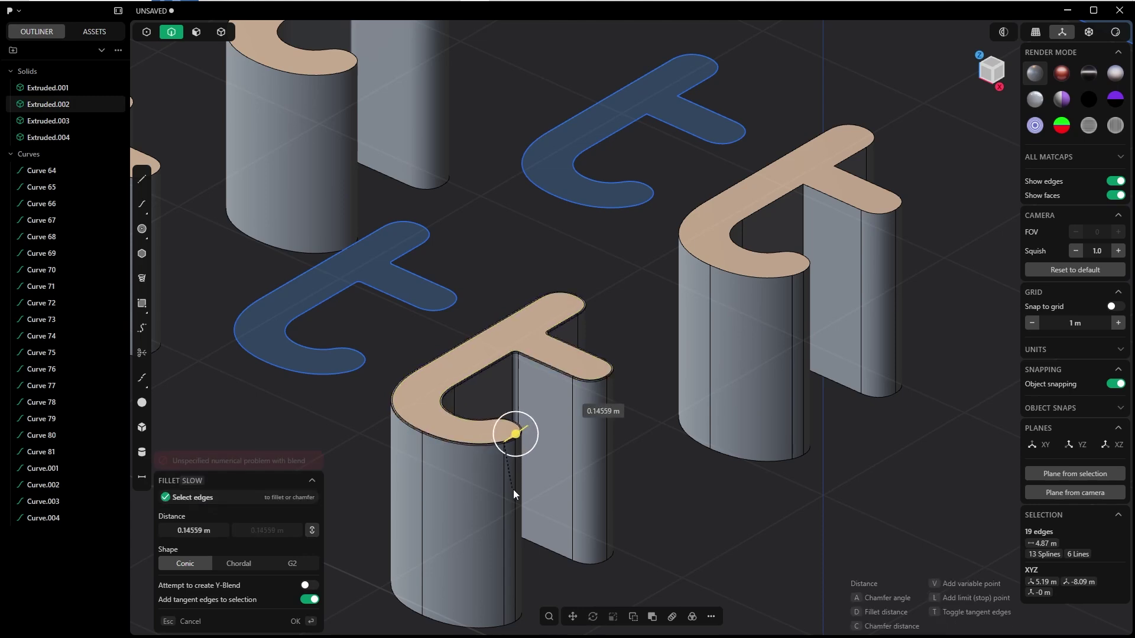
click(478, 450)
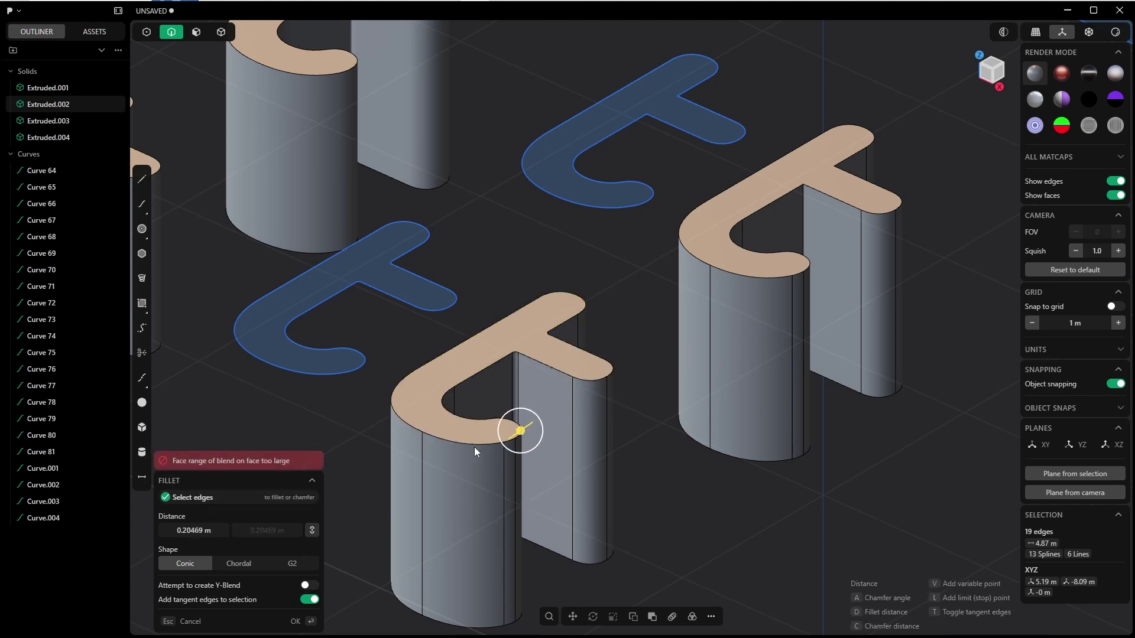
Step: Try fillet distances of 0.005 m, 0.007 m, 0.01 m and 0.1 m on the t solid's top edge loop
click(204, 531)
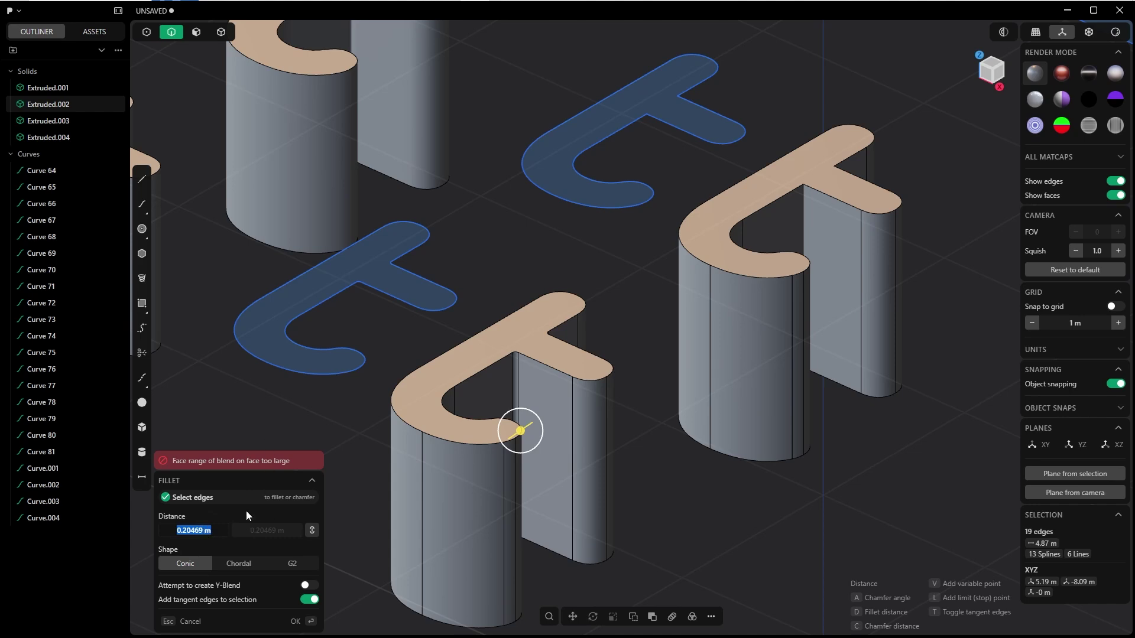
text(,001)
key(Return)
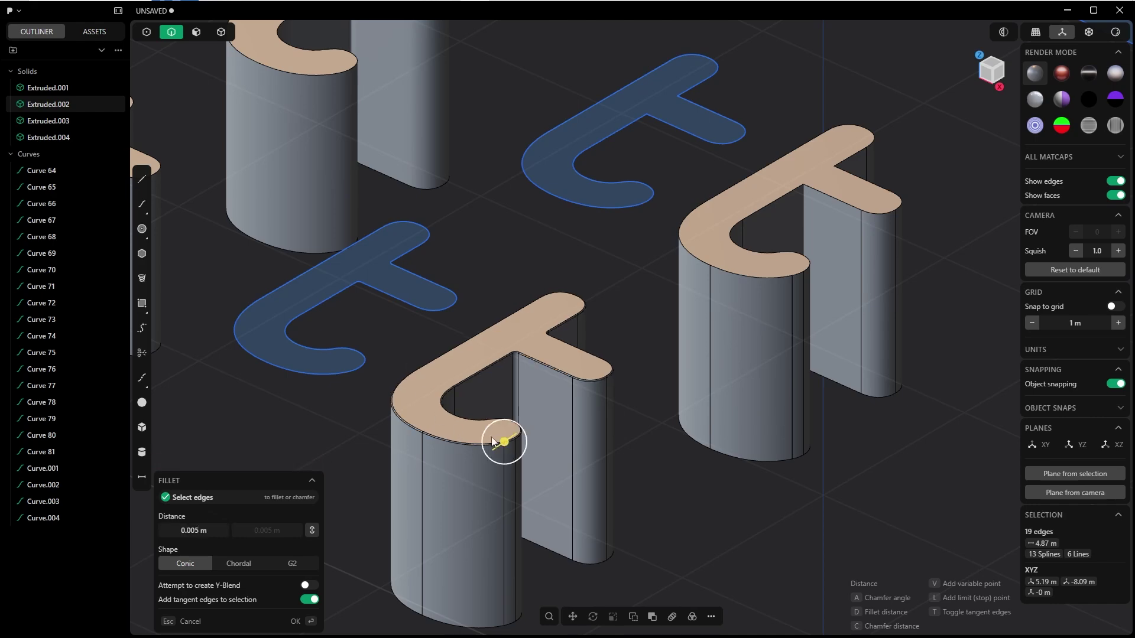
scroll(496, 446, up, 5)
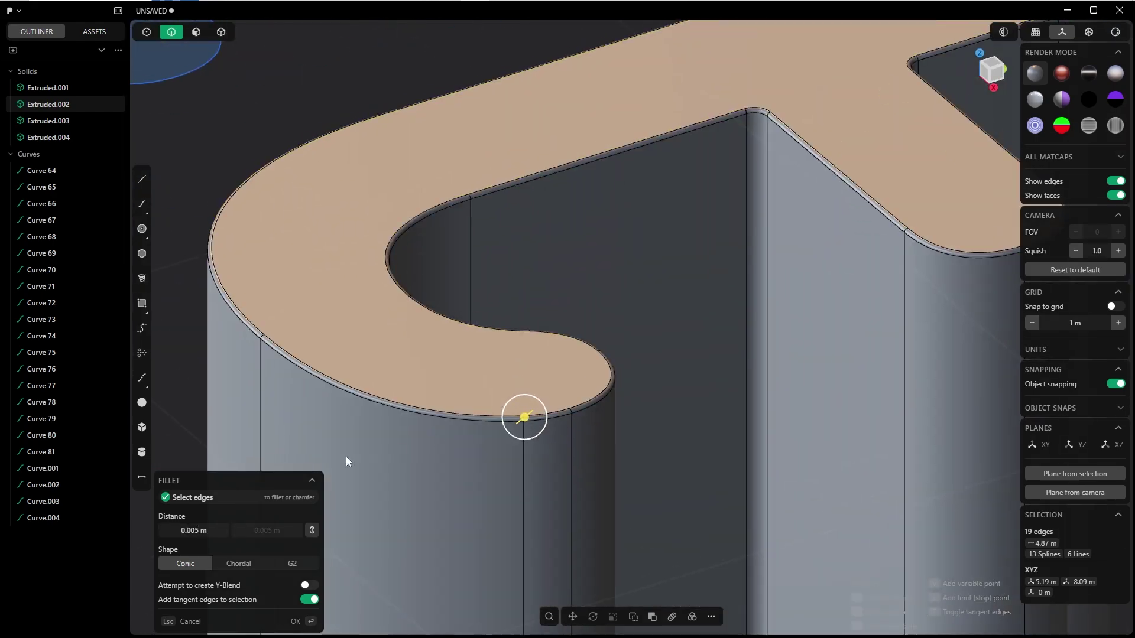
click(202, 531)
key(Return)
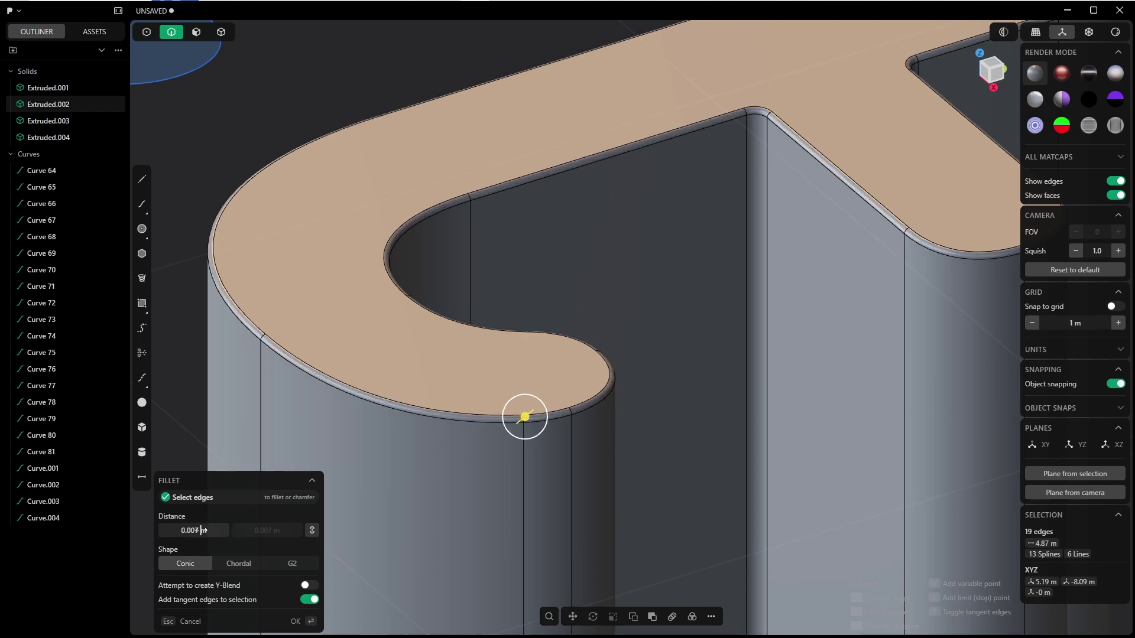
click(195, 531)
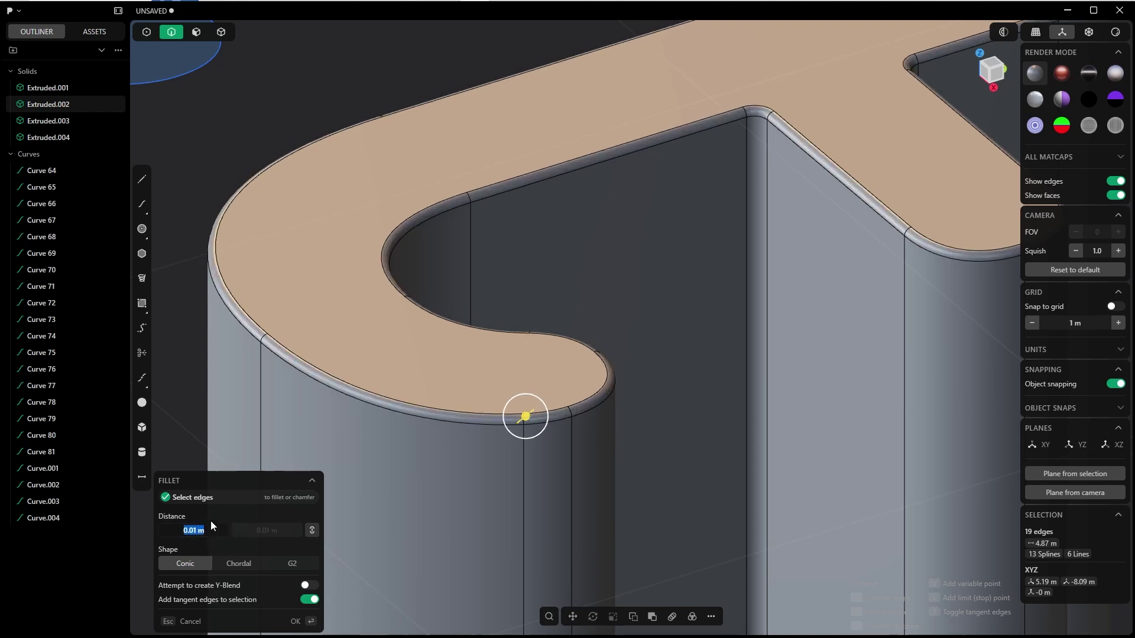
text(,1)
key(Return)
Step: Set the fillet distance to 0.01 m and apply it to the t solid's top edge loop
click(199, 533)
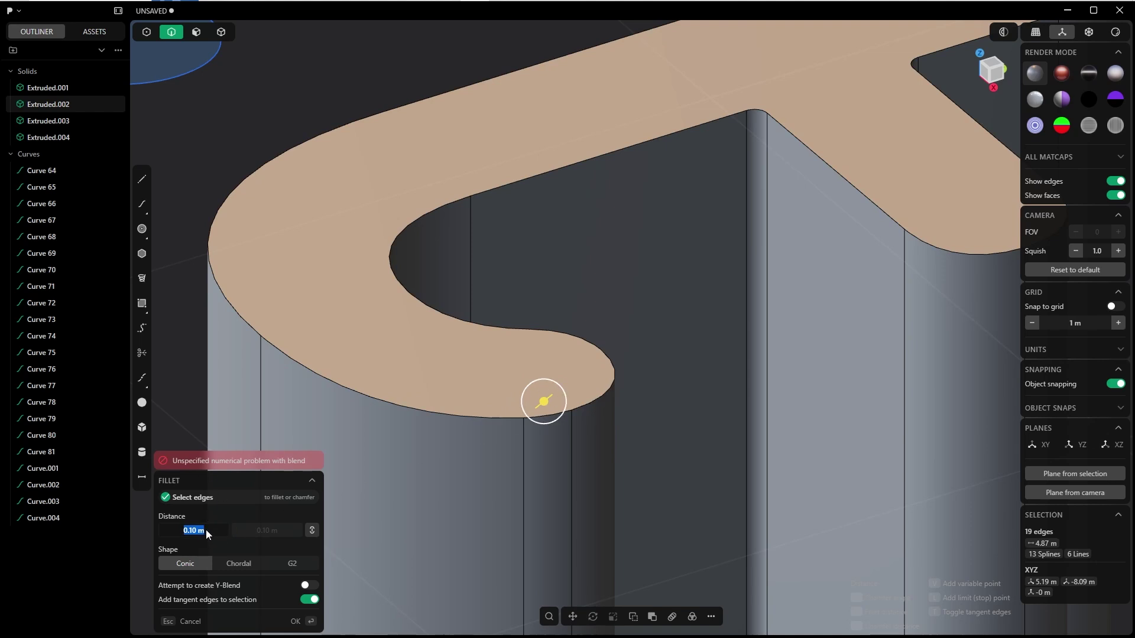
text(,01)
key(Return)
click(309, 615)
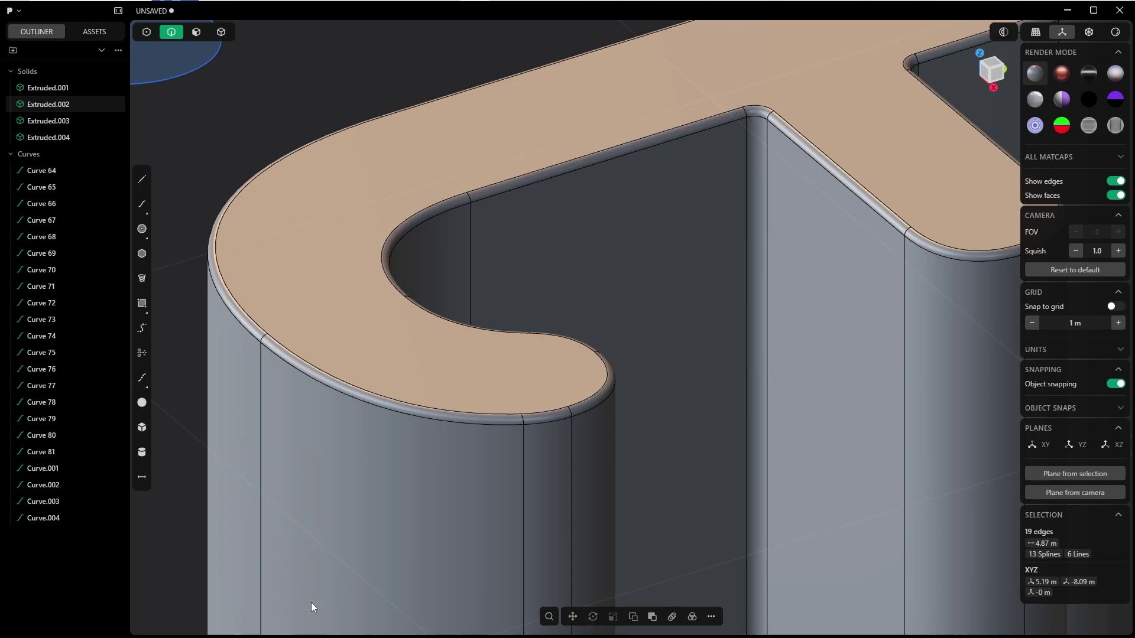
Step: Try to fillet the top edge loop of the t solid extruded from the original plain outline by about 0.12 m
scroll(513, 313, down, 6)
middle_drag(524, 288, 531, 338)
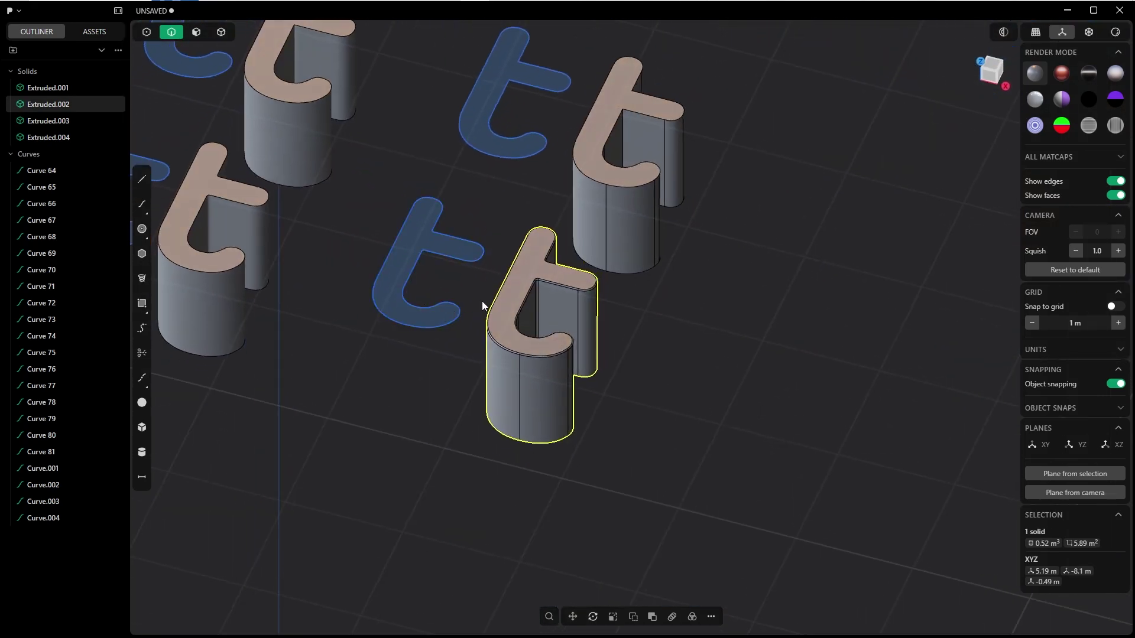
shift+middle_drag(566, 216, 508, 329)
scroll(526, 268, up, 3)
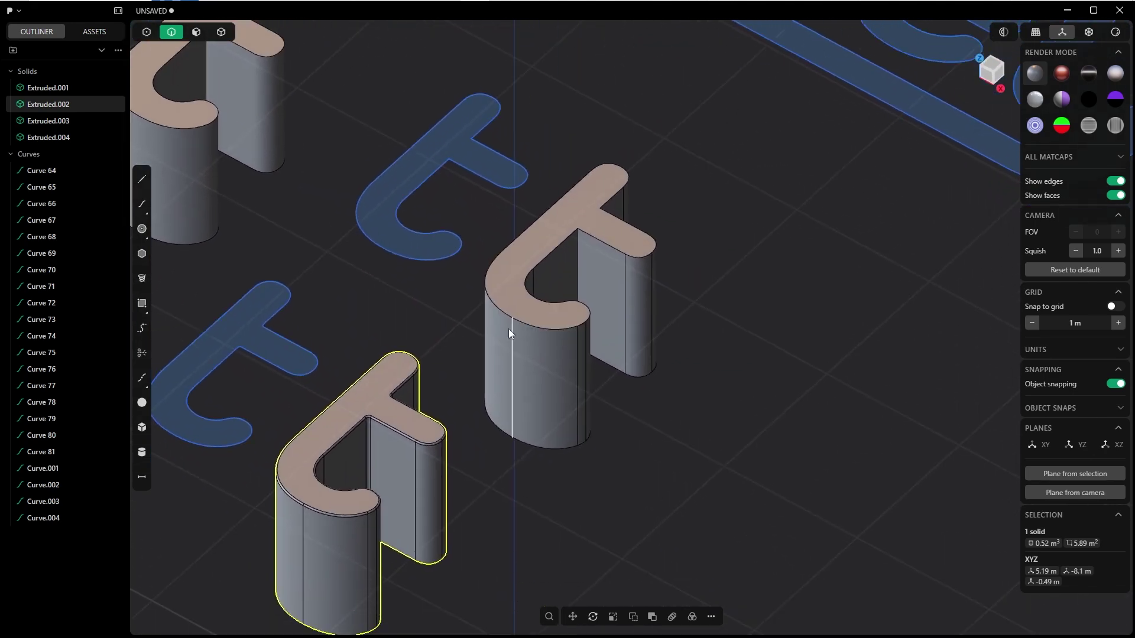
click(539, 328)
key(f)
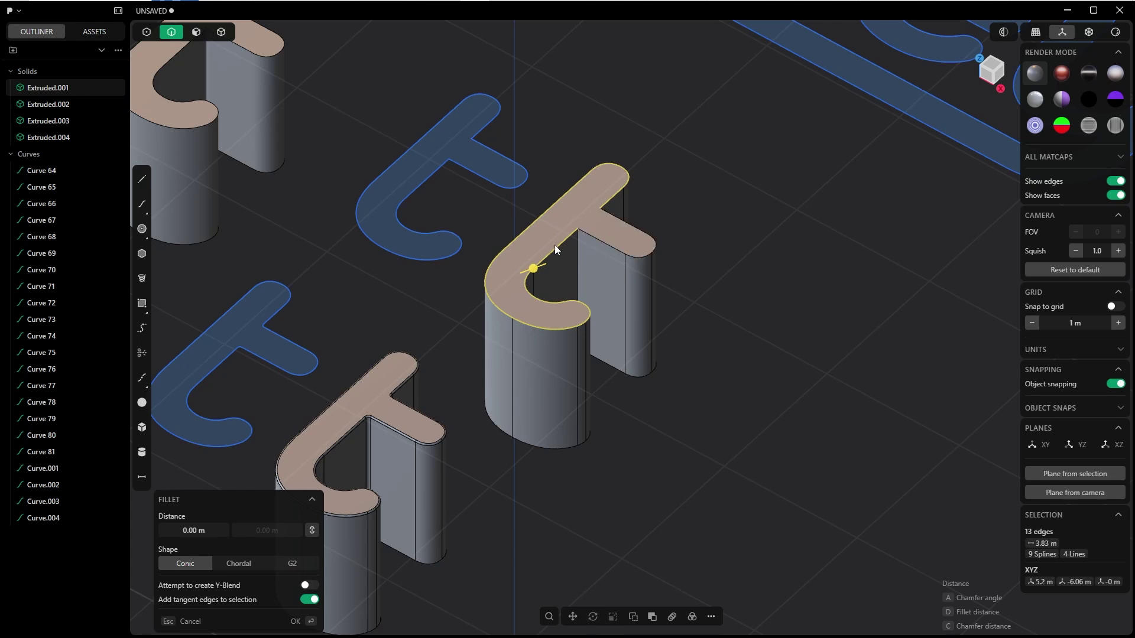
click(598, 240)
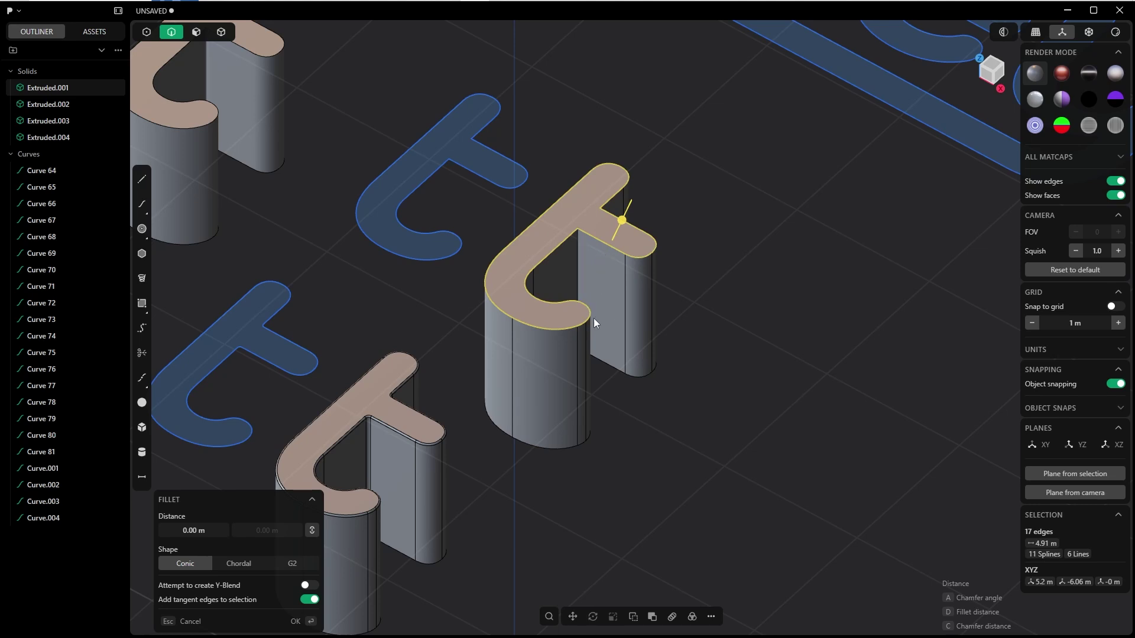
key(d)
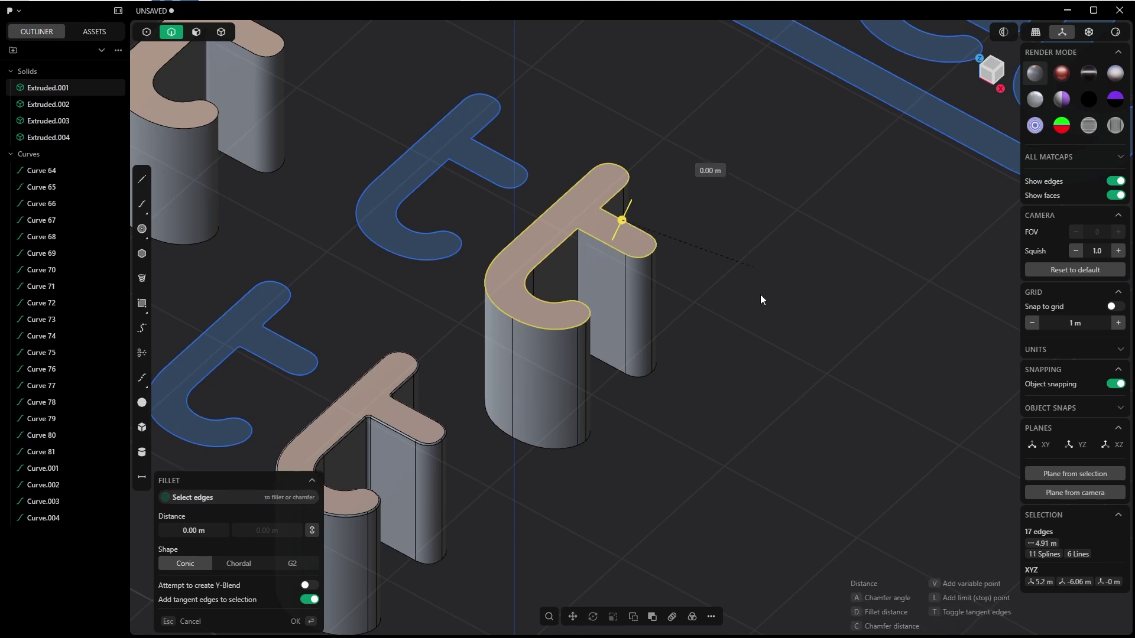
drag(757, 244, 734, 149)
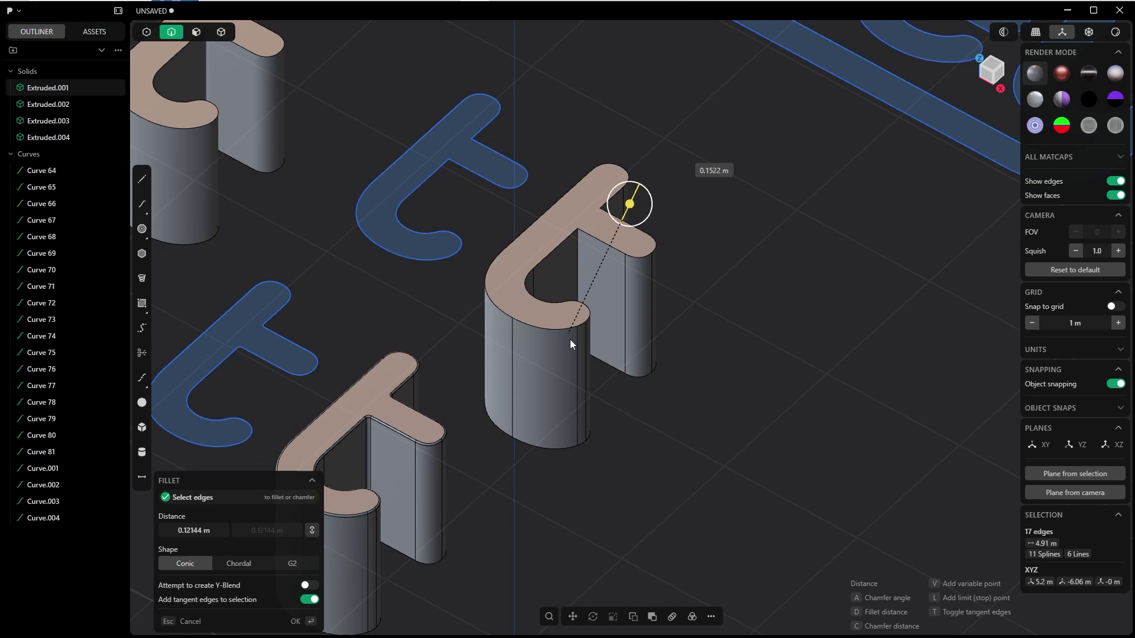
key(Escape)
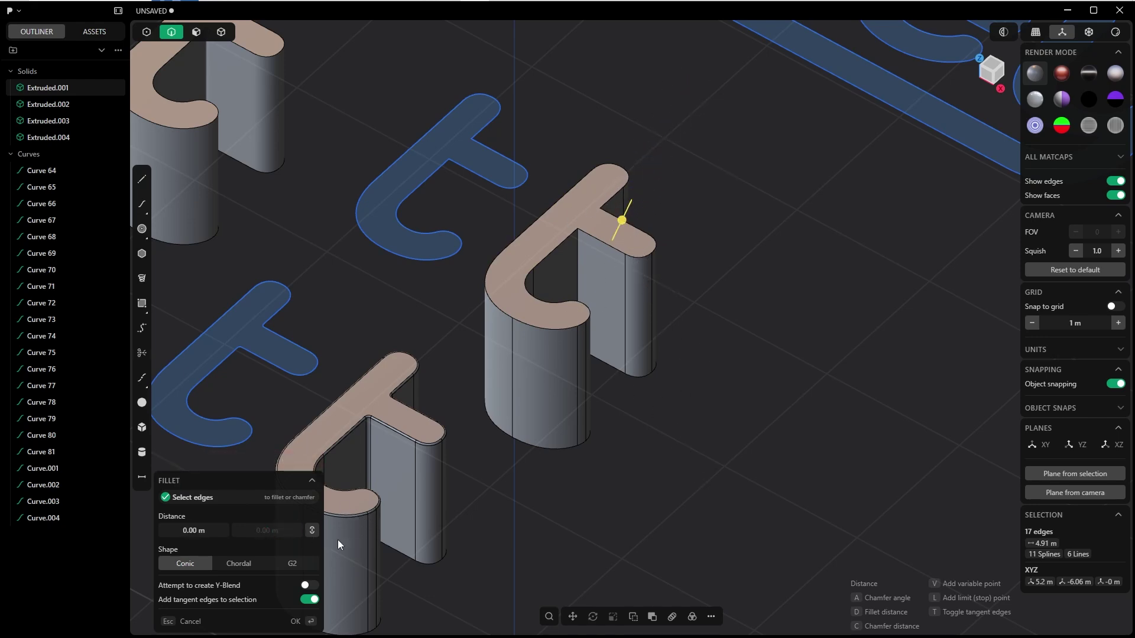
key(Escape)
Step: Compare the original and rebuilt t outlines with their extruded solids
scroll(569, 270, down, 5)
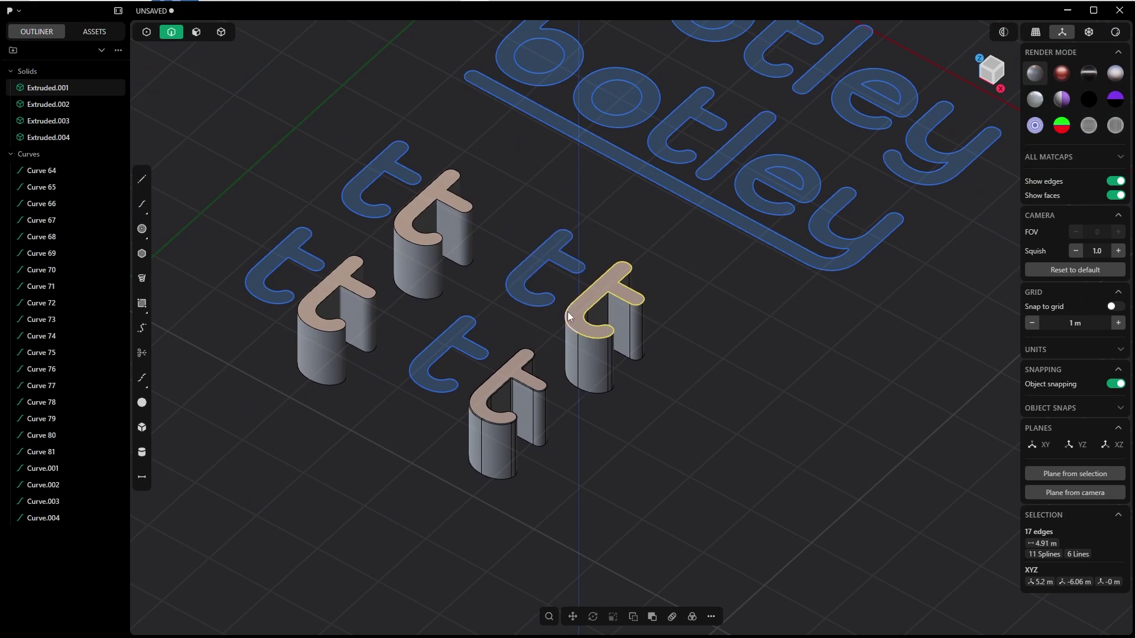
middle_drag(593, 305, 580, 301)
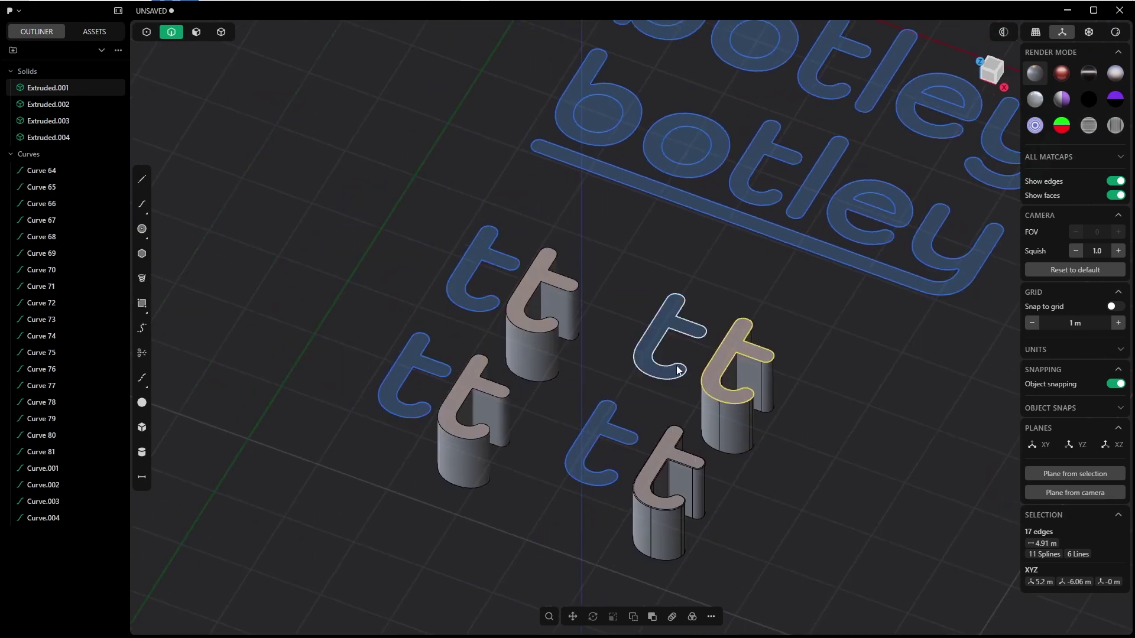
scroll(678, 371, up, 2)
shift+middle_drag(612, 389, 395, 311)
scroll(584, 315, up, 2)
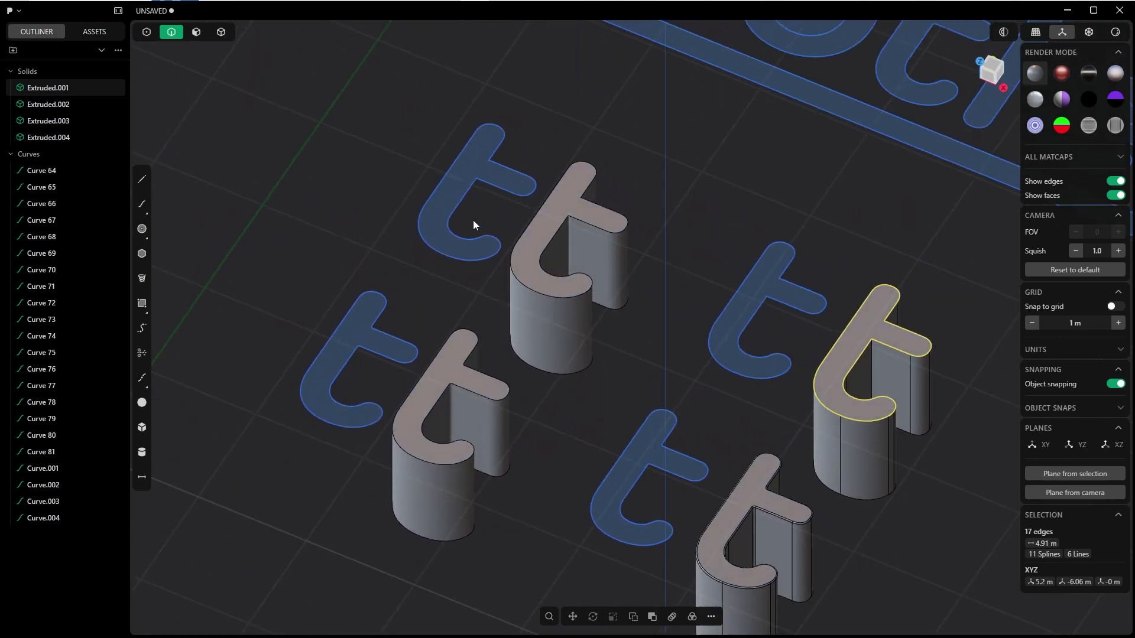
scroll(516, 241, up, 3)
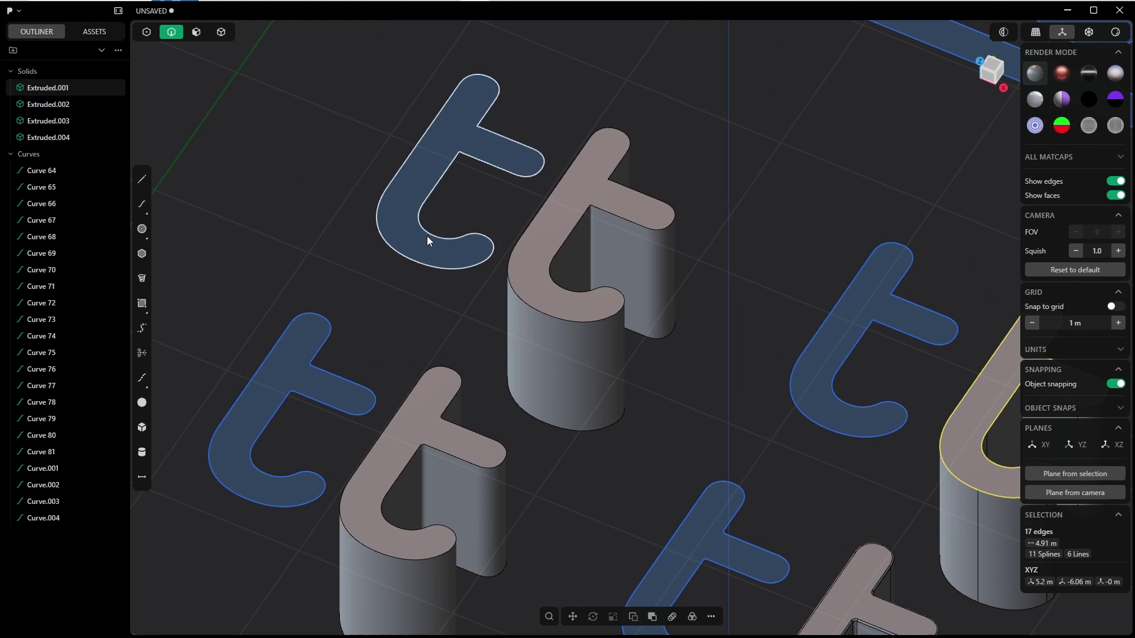
middle_drag(550, 363, 549, 329)
scroll(548, 329, up, 3)
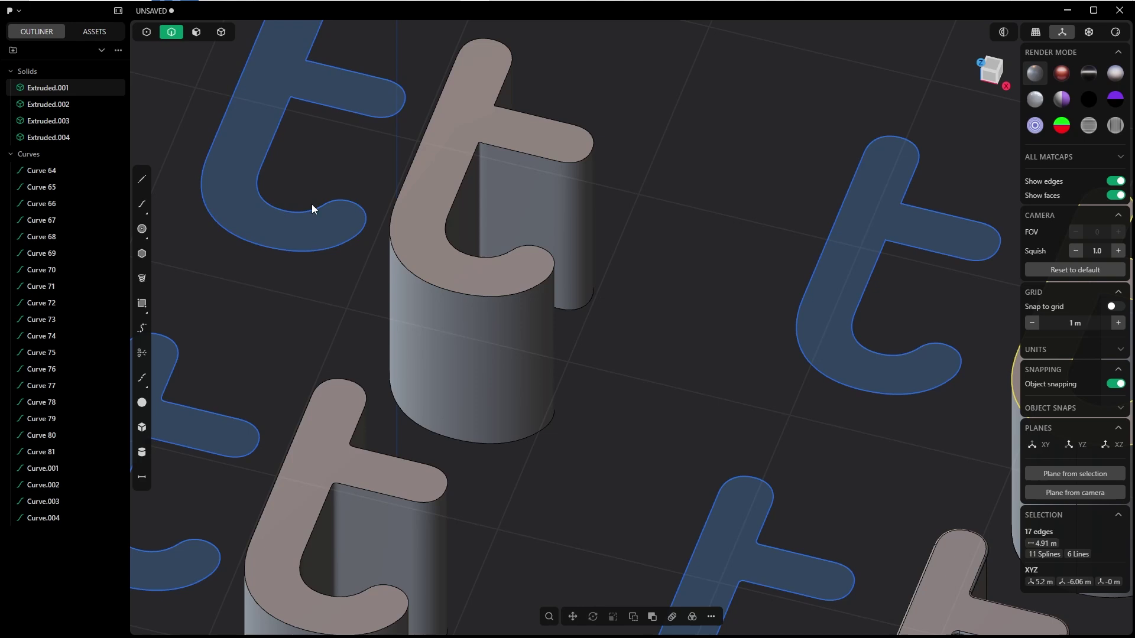
Step: Fillet the top edge of the t solid extruded from the rebuilt plain outline by about 0.072 m, and inspect its inner corner
click(653, 343)
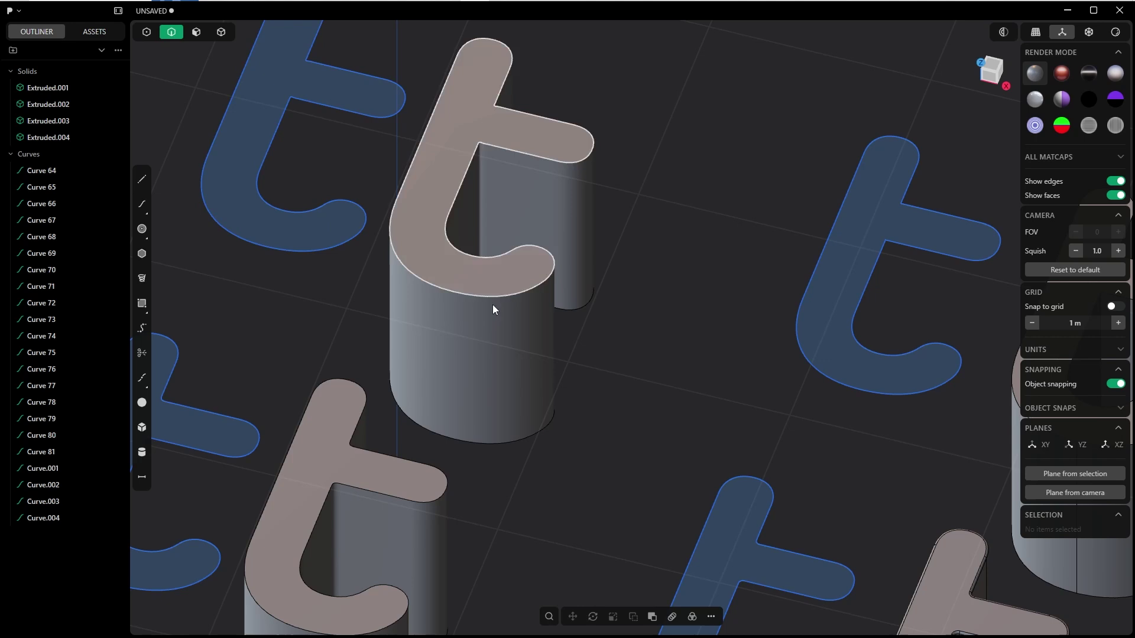
click(522, 290)
key(f)
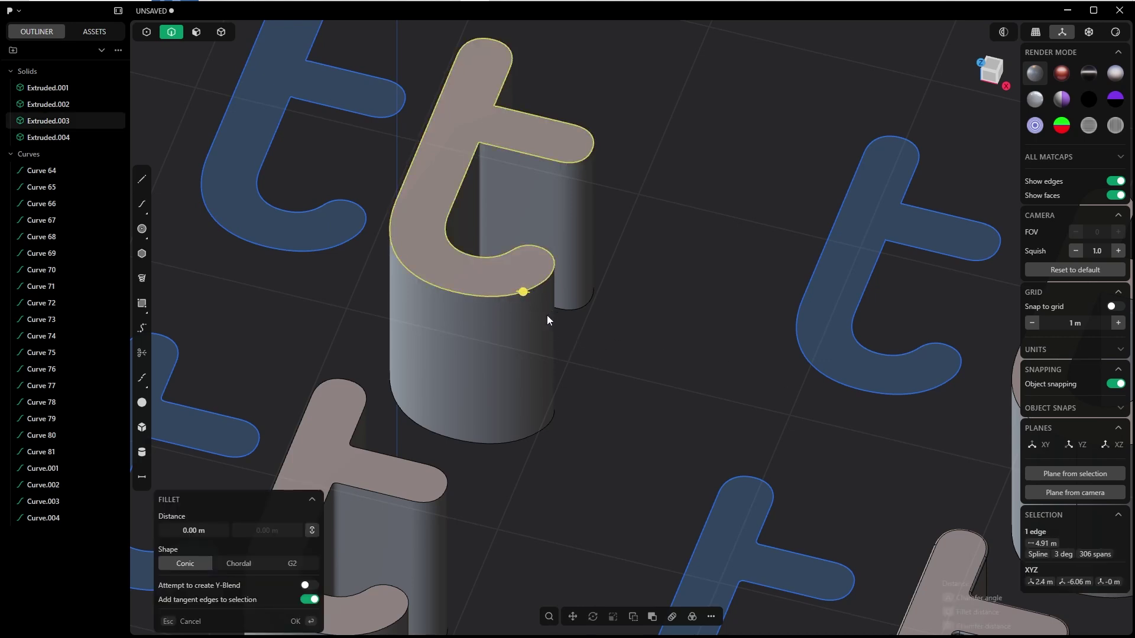
key(d)
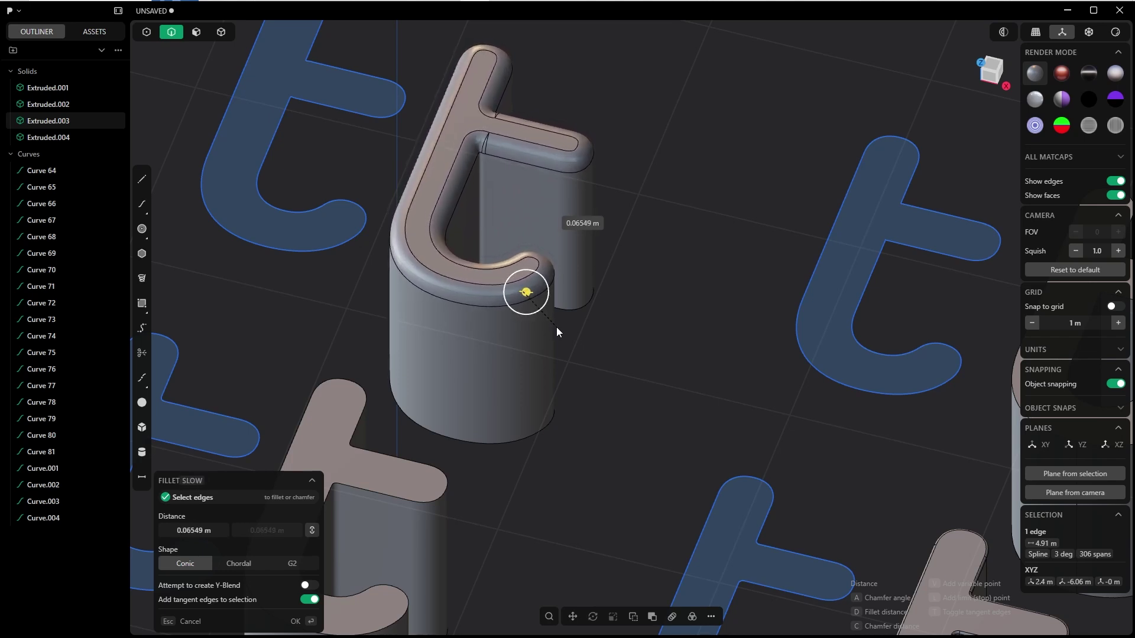
click(557, 328)
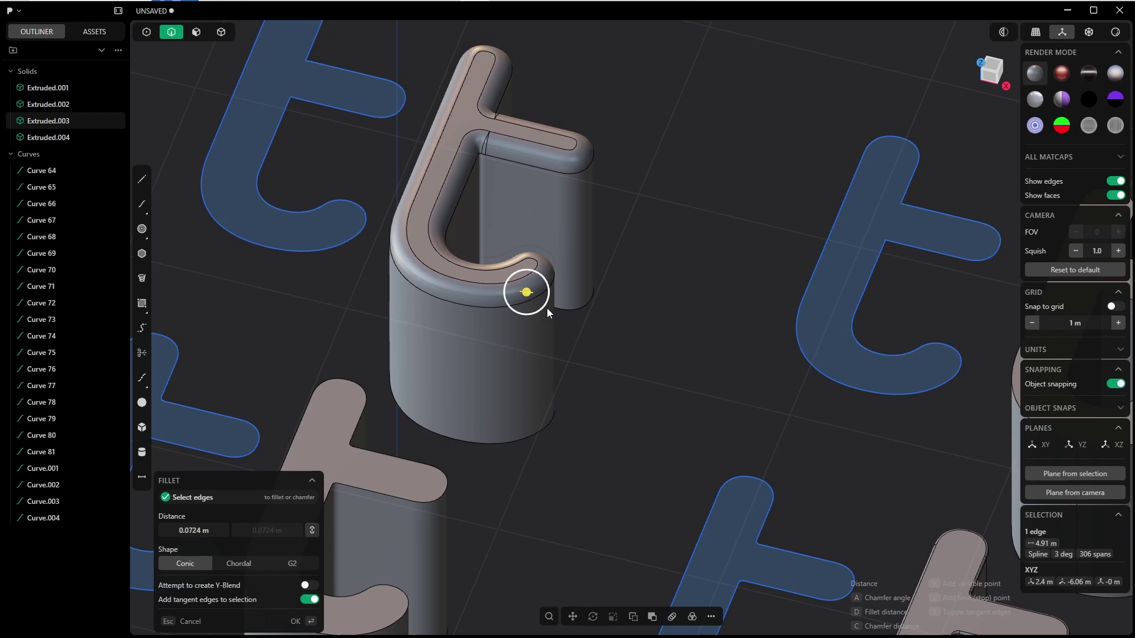
middle_drag(548, 307, 575, 322)
scroll(570, 313, up, 6)
shift+middle_drag(375, 151, 722, 478)
scroll(666, 328, up, 2)
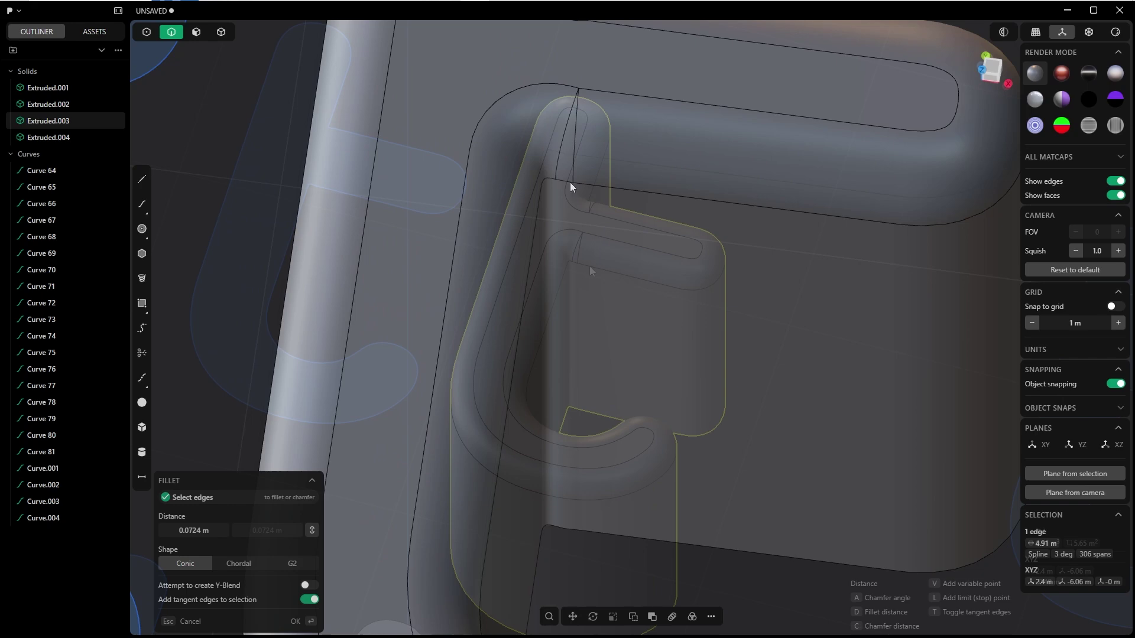
middle_drag(570, 182, 551, 253)
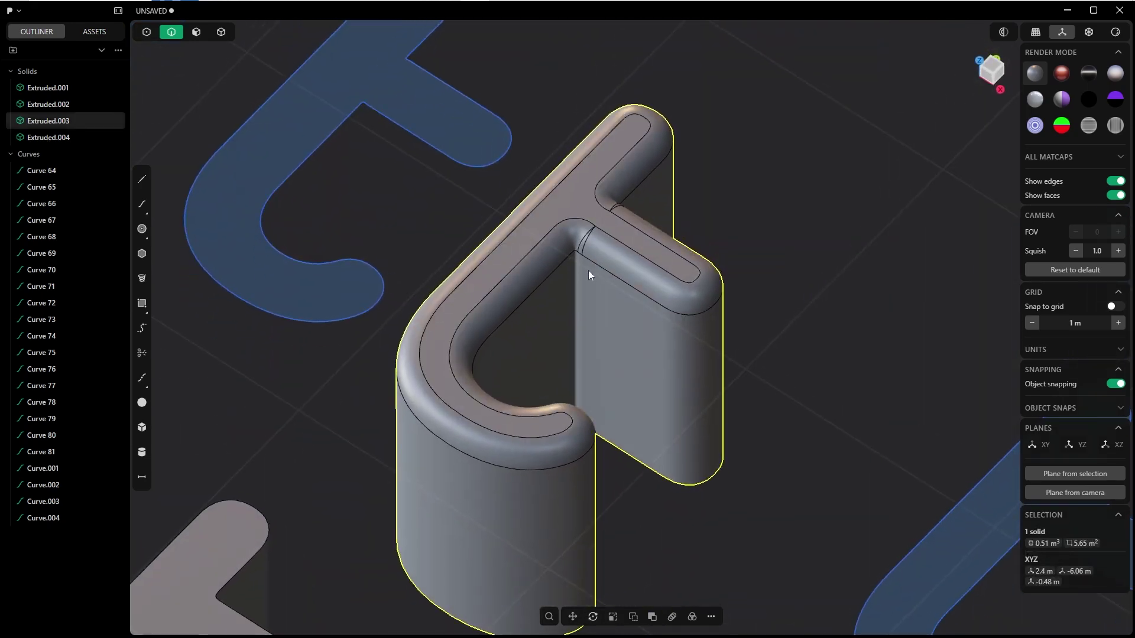
Step: Fillet the top edge of the t solid extruded from the rebuilt rounded-joint outline
scroll(585, 260, down, 10)
shift+middle_drag(500, 361, 472, 299)
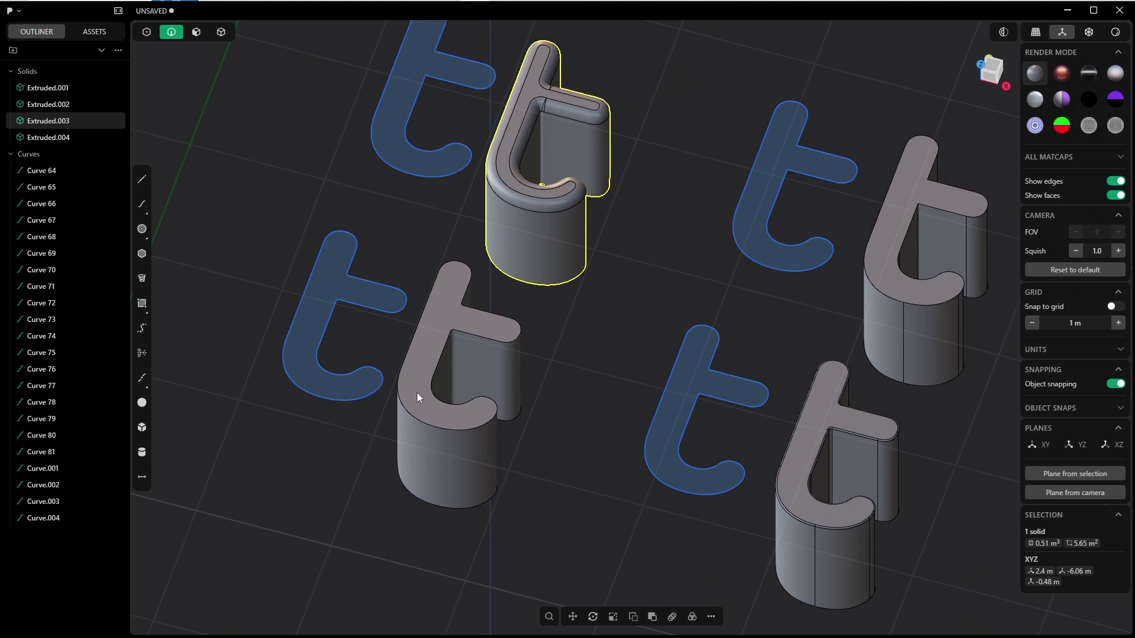
middle_drag(468, 369, 444, 362)
click(448, 420)
key(f)
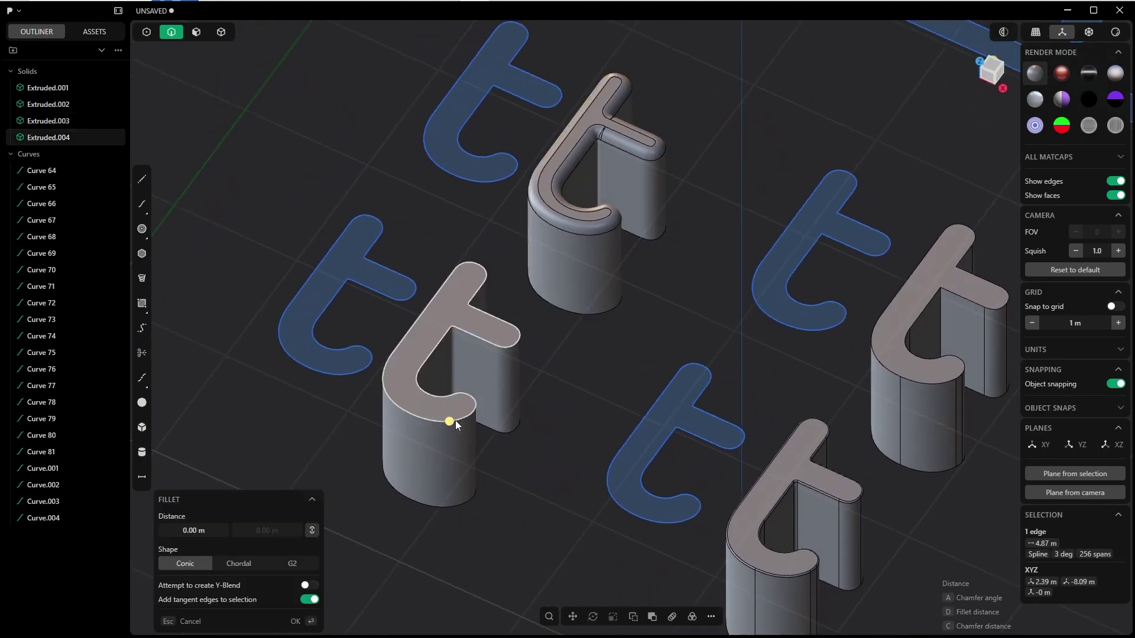
key(Escape)
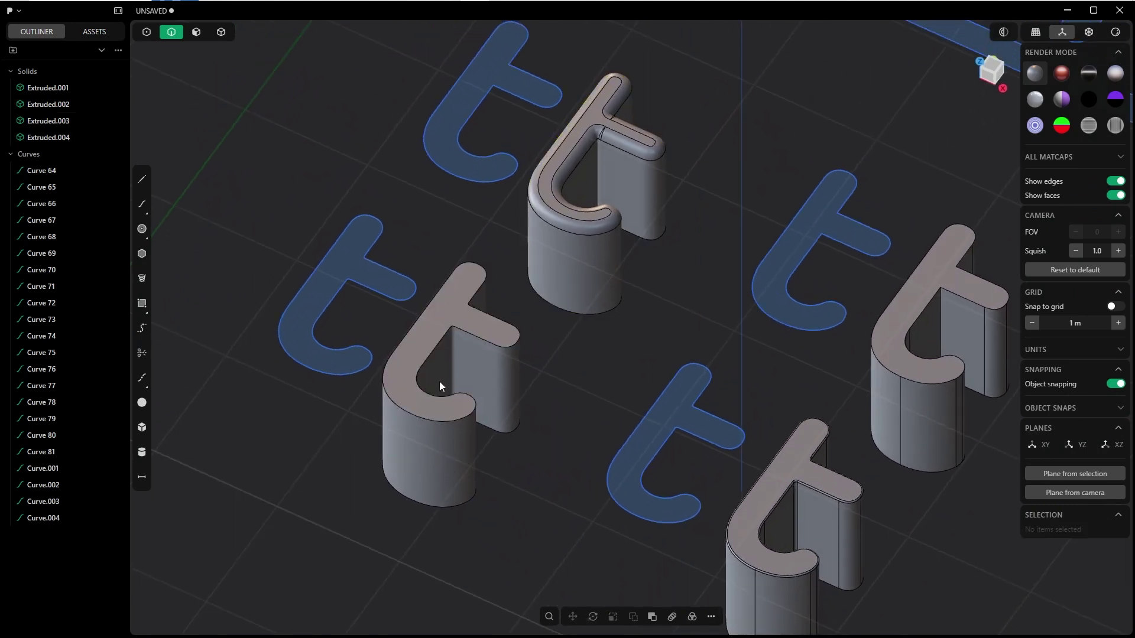
click(463, 423)
key(f)
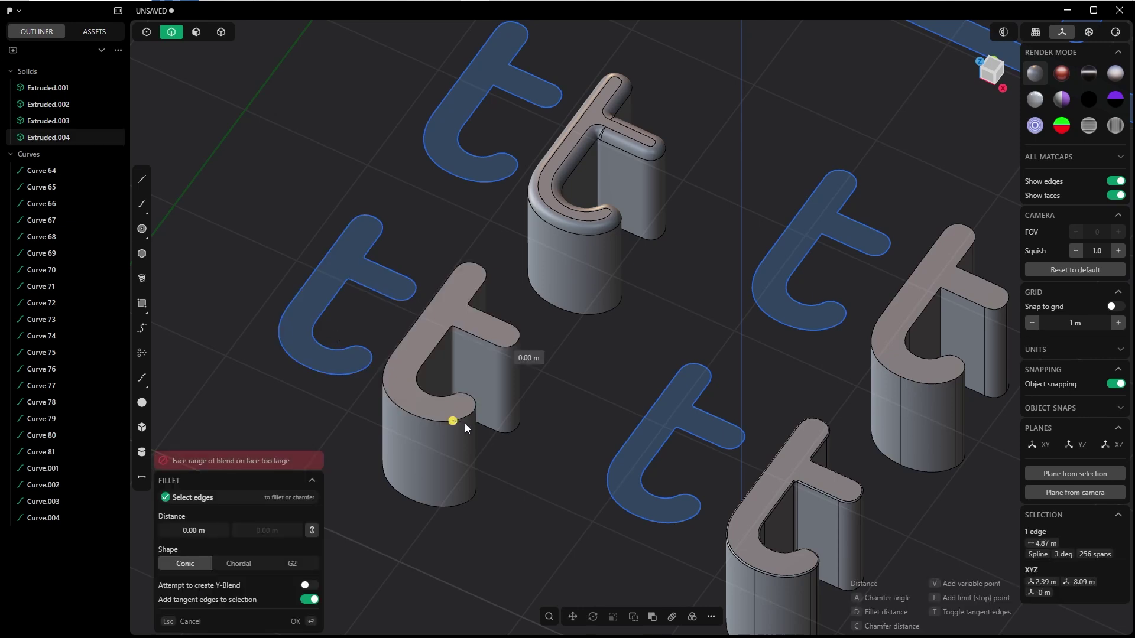
mouse_move(467, 431)
mouse_down()
mouse_move(472, 438)
mouse_move(462, 433)
mouse_up()
middle_drag(458, 303, 473, 349)
click(298, 621)
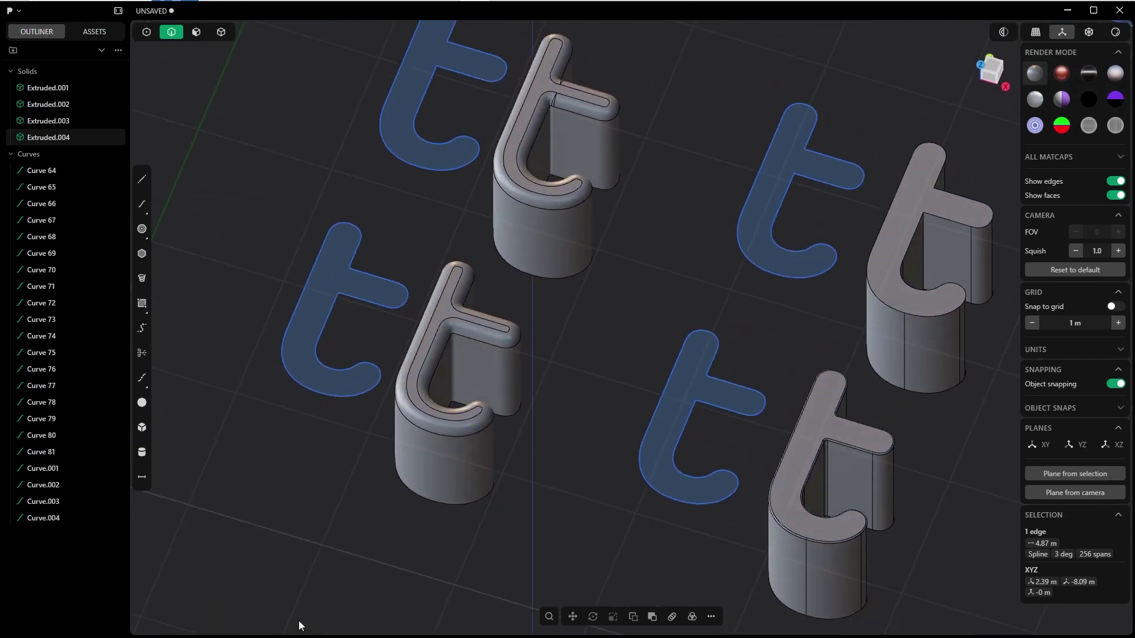
Step: Hide the solids' edges and display the t solids with the red matcap
mouse_move(554, 380)
middle_down()
mouse_move(533, 378)
mouse_move(536, 359)
mouse_move(547, 370)
middle_up()
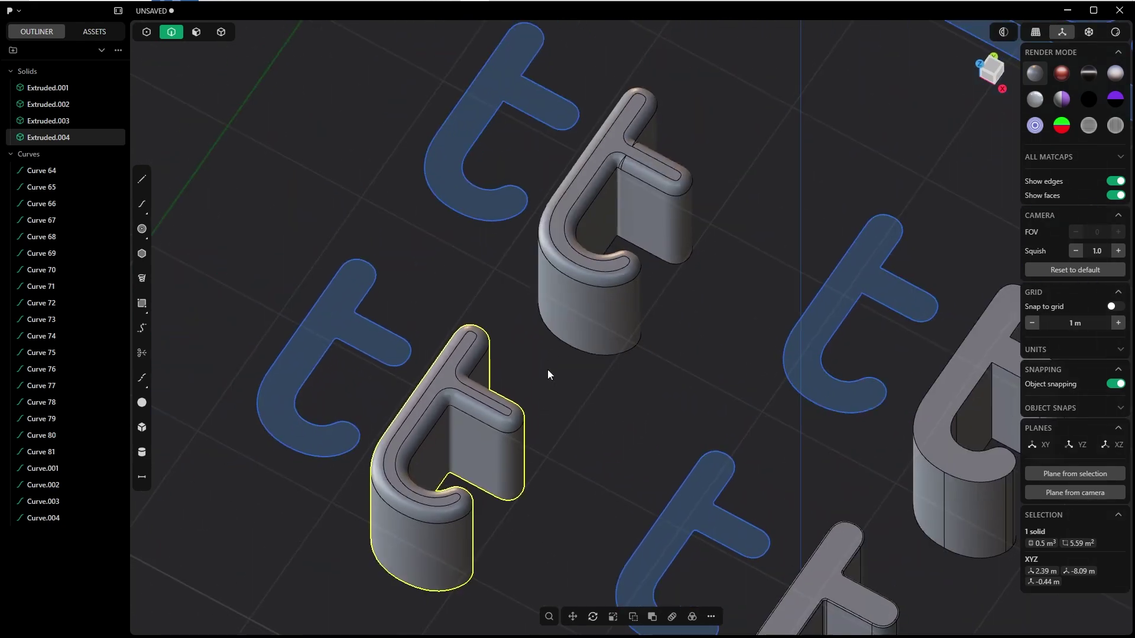
click(547, 370)
click(1115, 181)
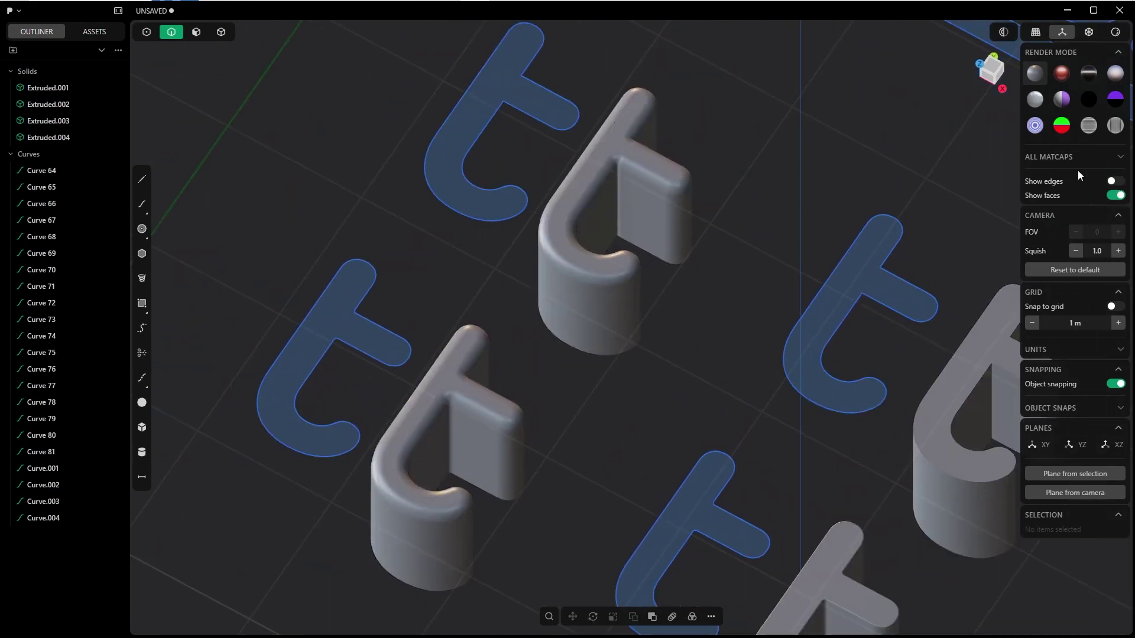
click(1063, 77)
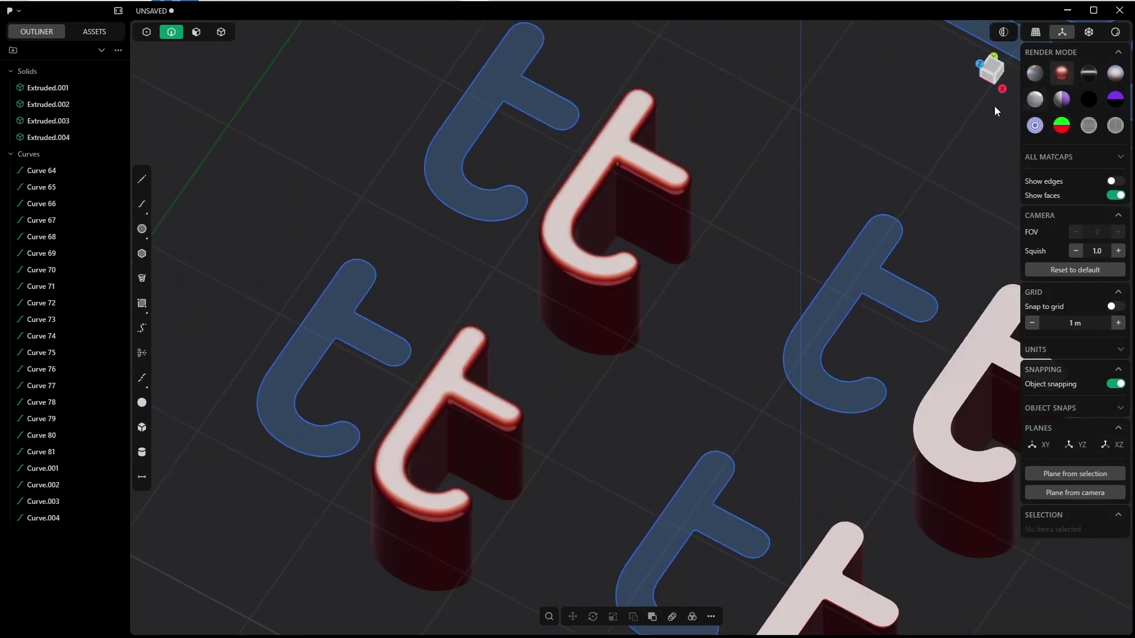
middle_drag(598, 360, 530, 352)
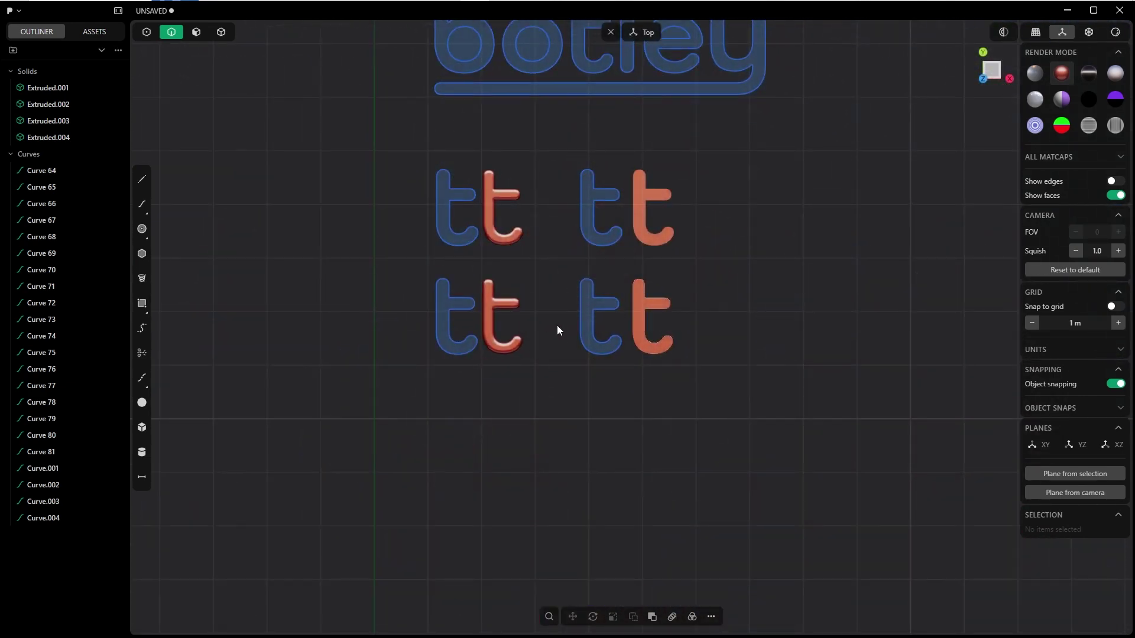
scroll(557, 329, up, 3)
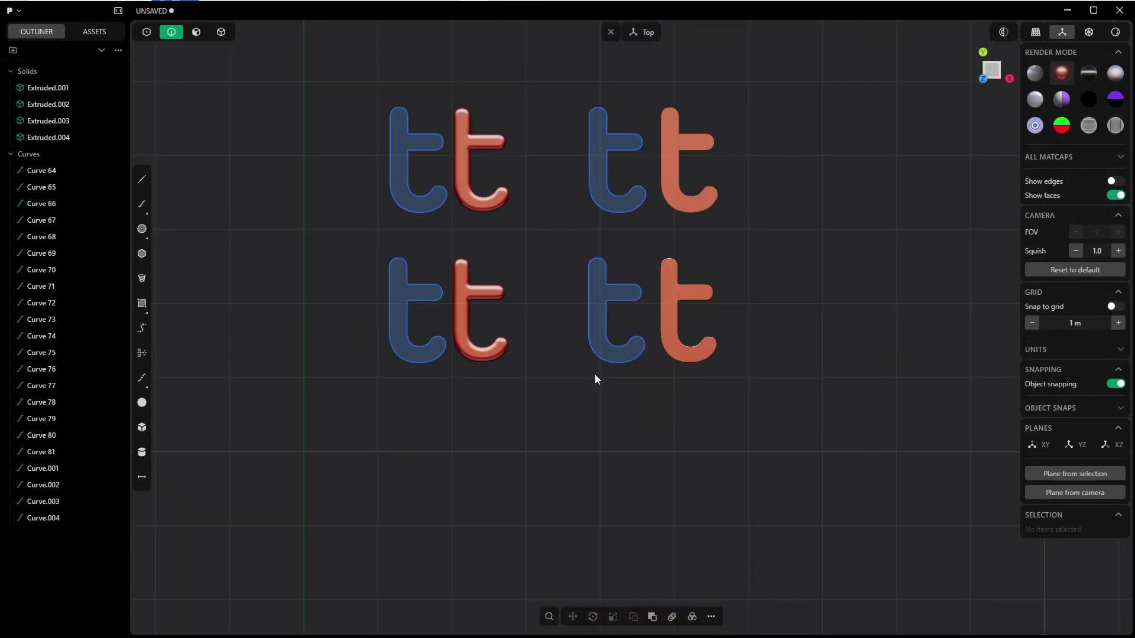
Step: Select the rebuilt t outline and the original t outline in turn to compare their curve type and span details
click(606, 307)
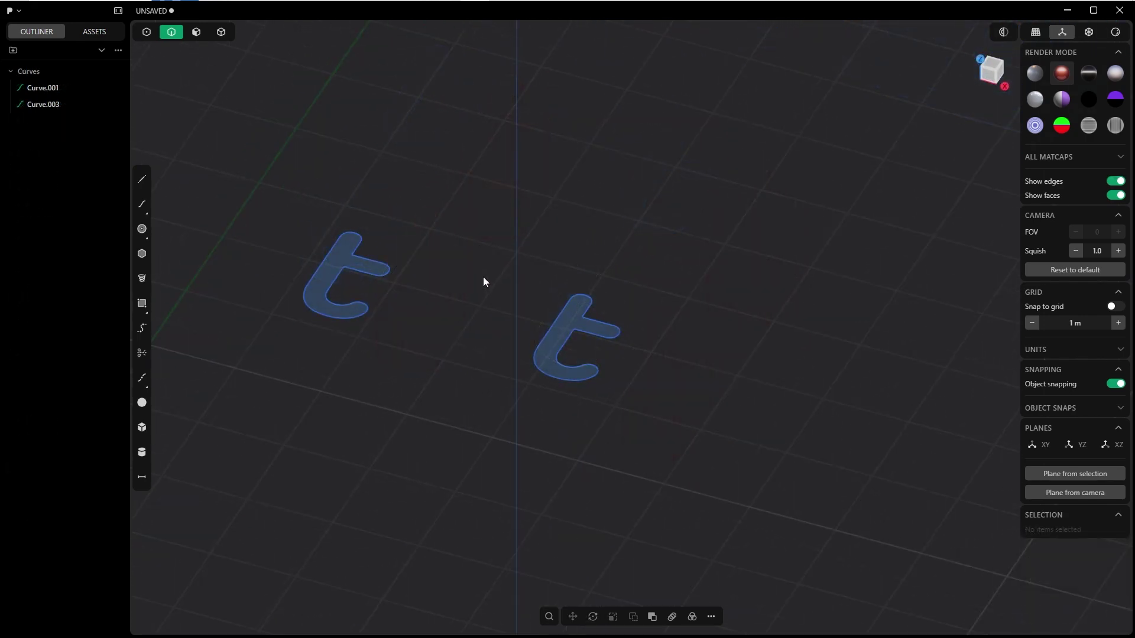
shift+middle_drag(484, 282, 507, 318)
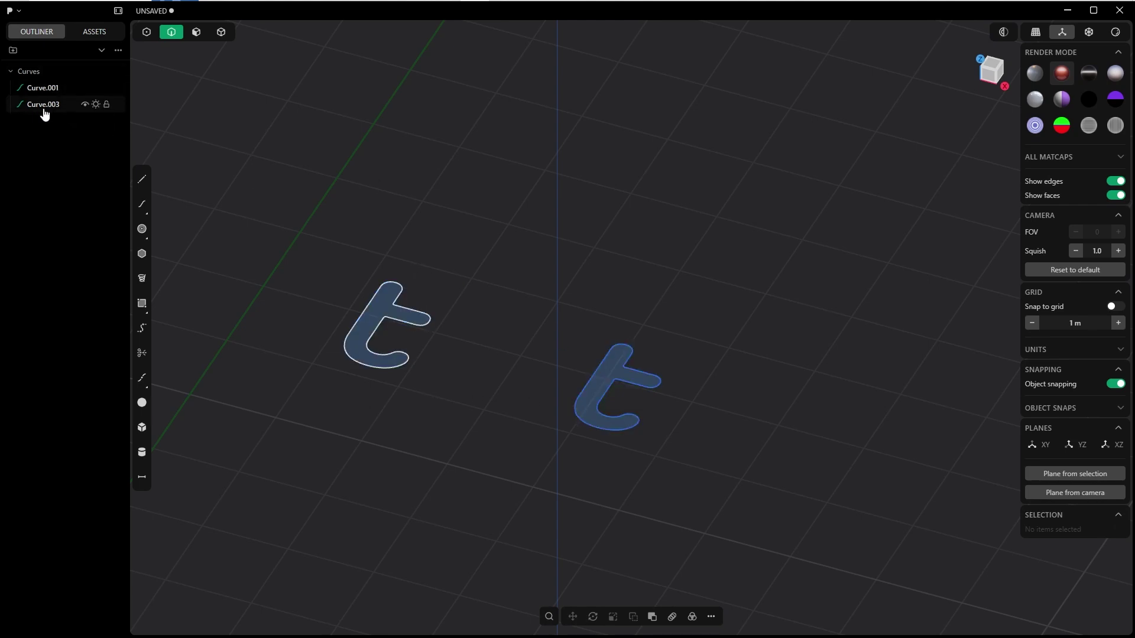
click(426, 321)
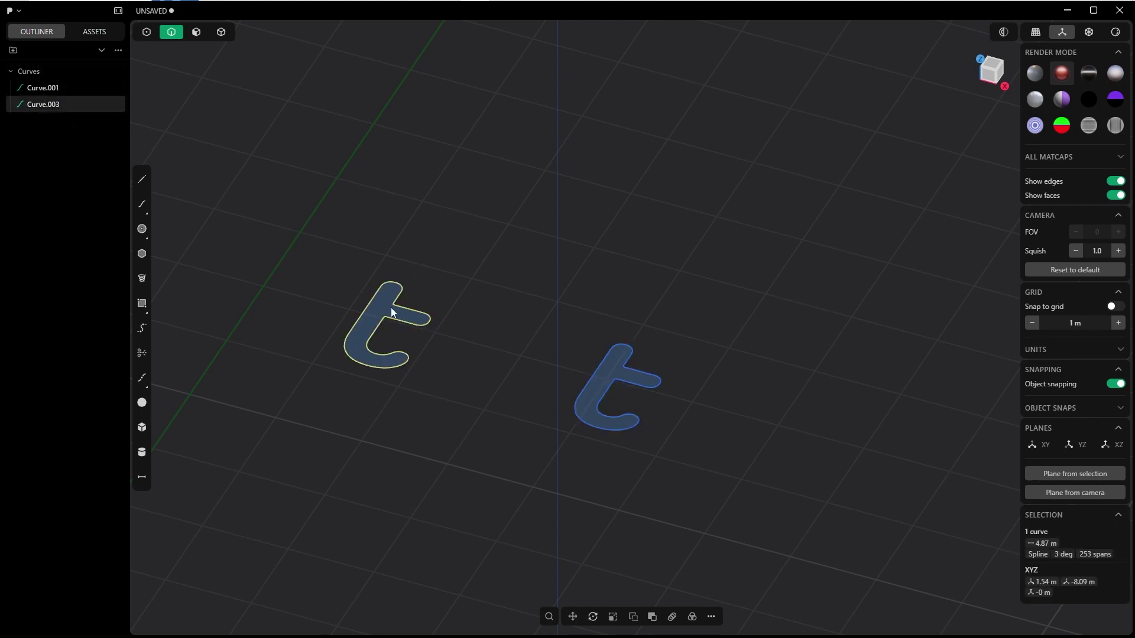
click(581, 407)
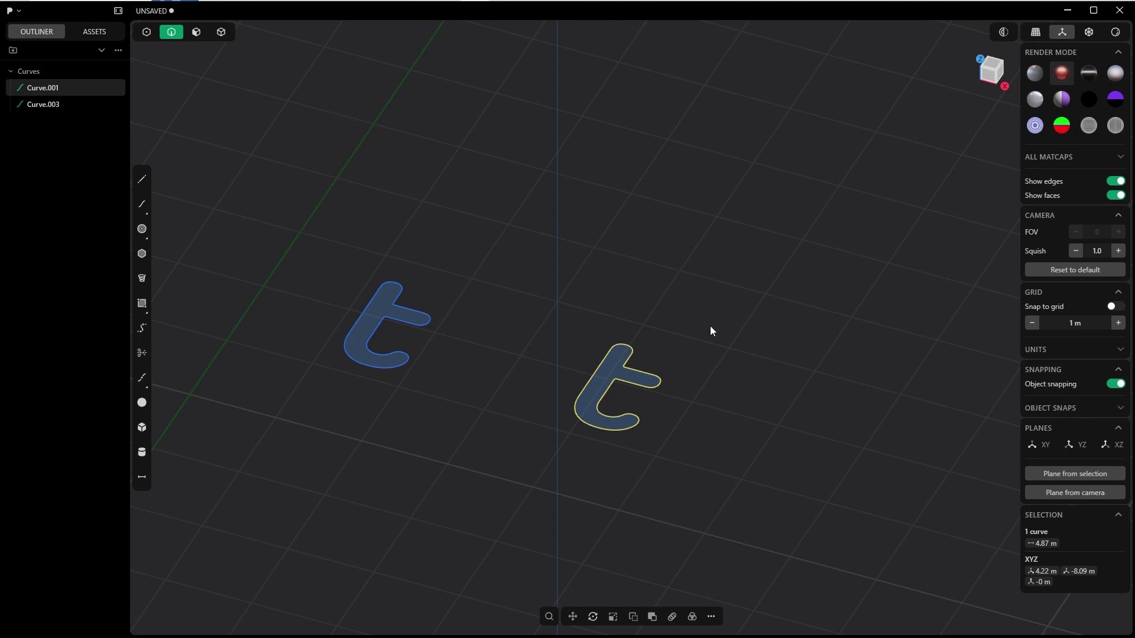
Step: Unjoin the original t outline into separate segments, inspect individual segments around the letter, and undo the separation
key(ctrl+v)
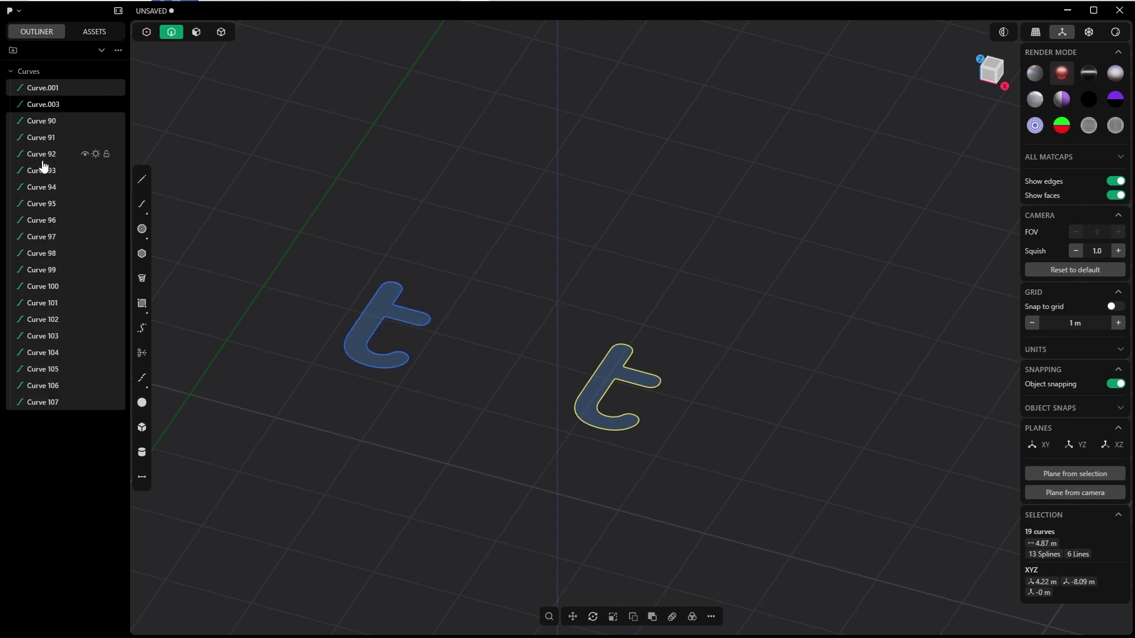
key(f)
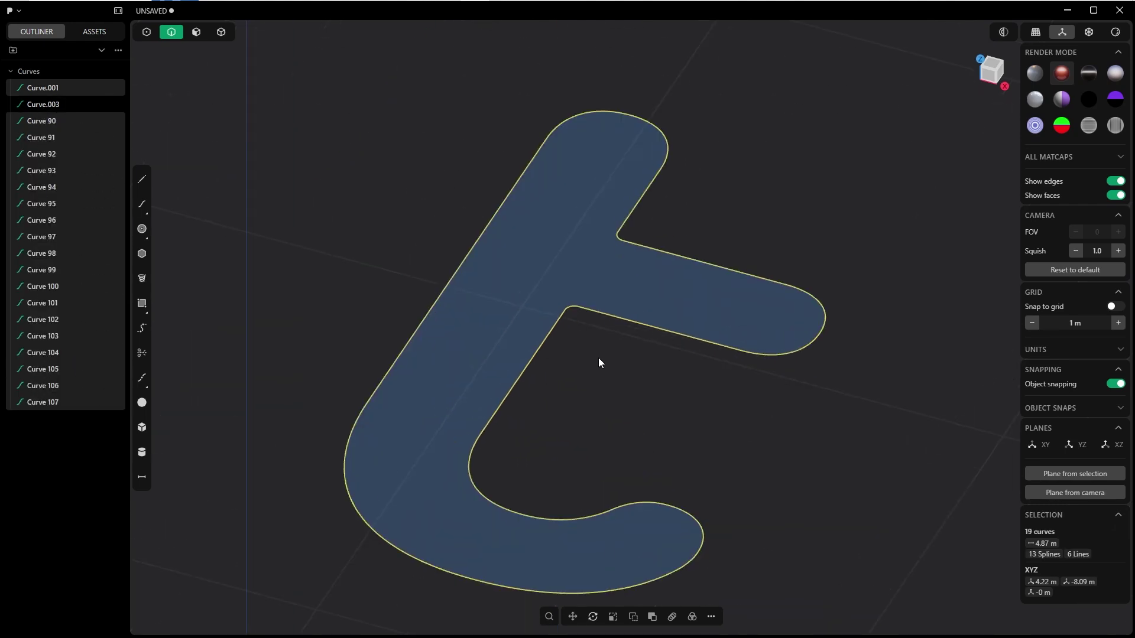
click(593, 312)
click(779, 340)
click(746, 273)
click(624, 112)
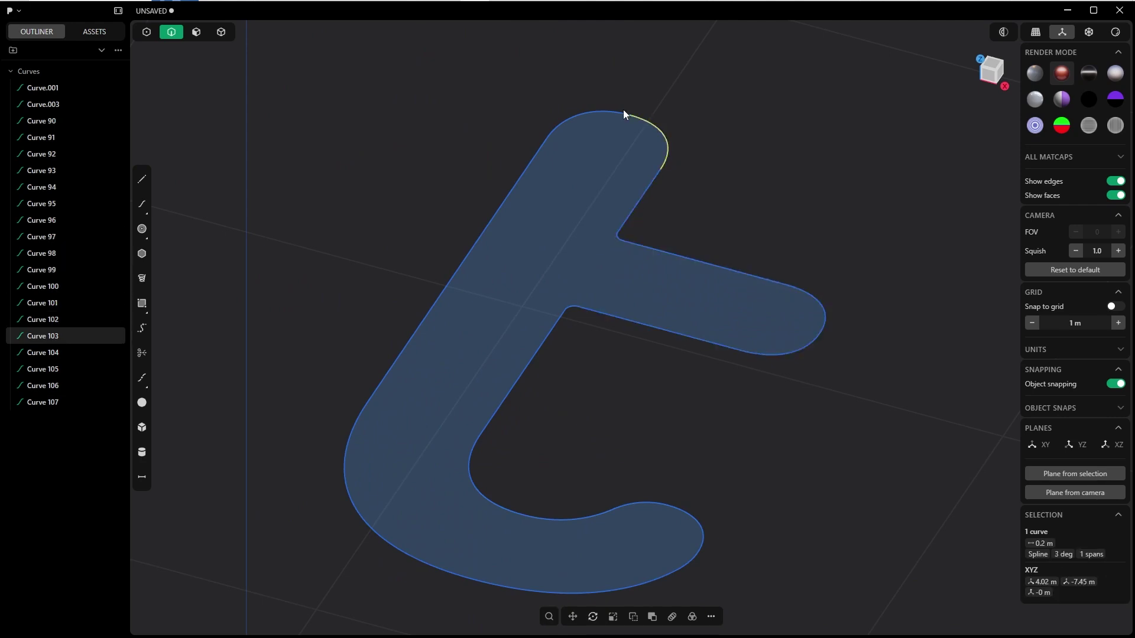
click(416, 328)
click(355, 425)
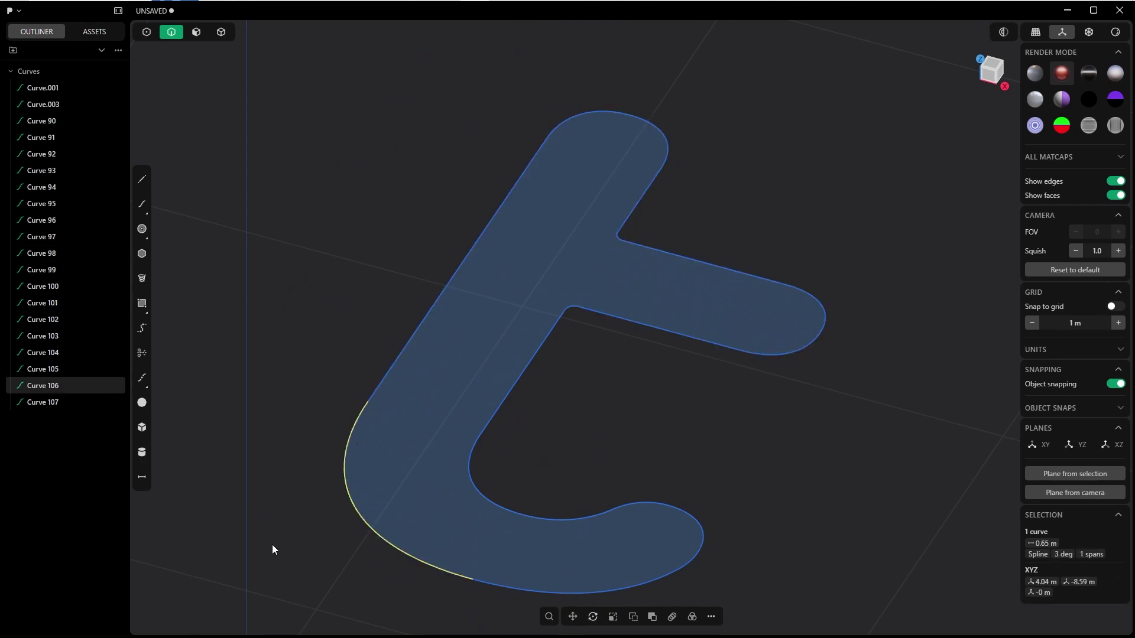
click(566, 593)
click(701, 548)
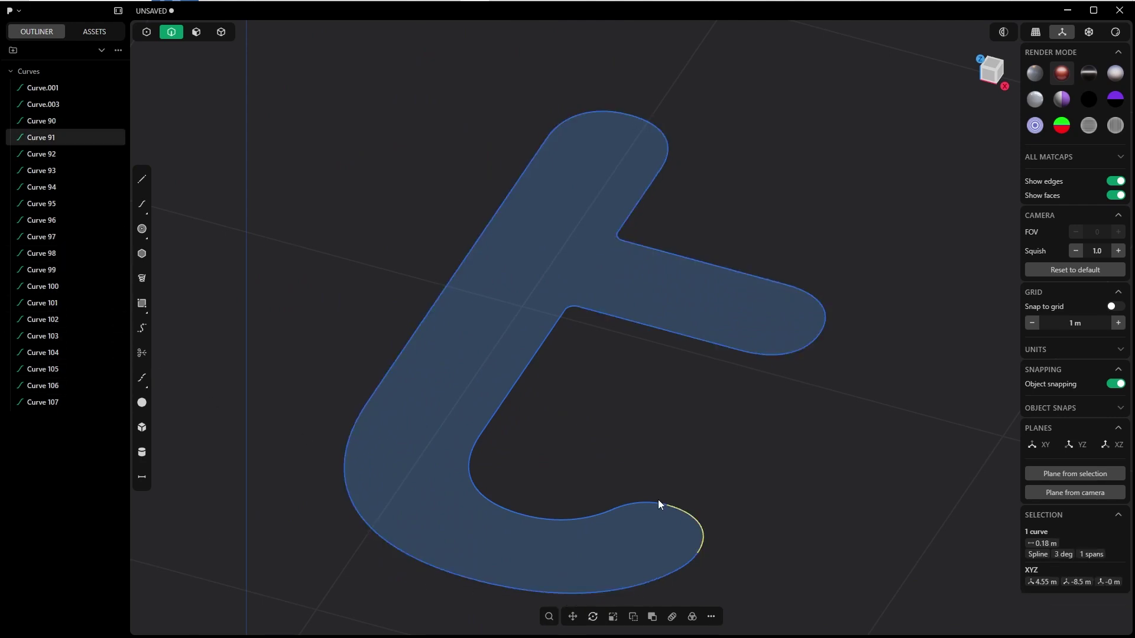
click(655, 503)
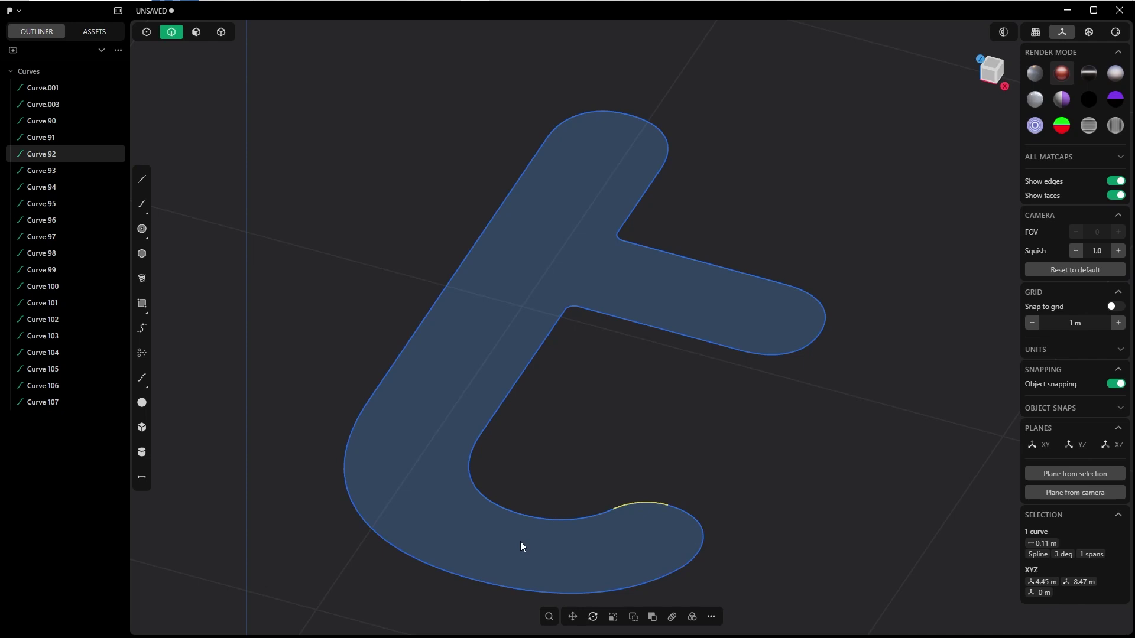
click(541, 518)
click(502, 506)
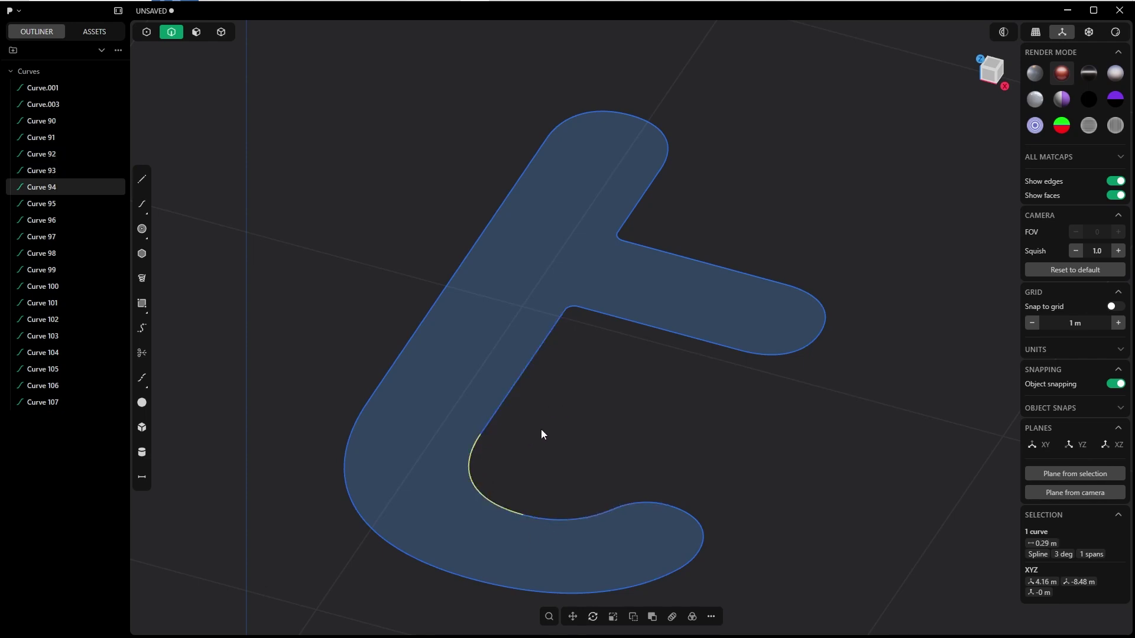
scroll(541, 355, down, 10)
click(523, 378)
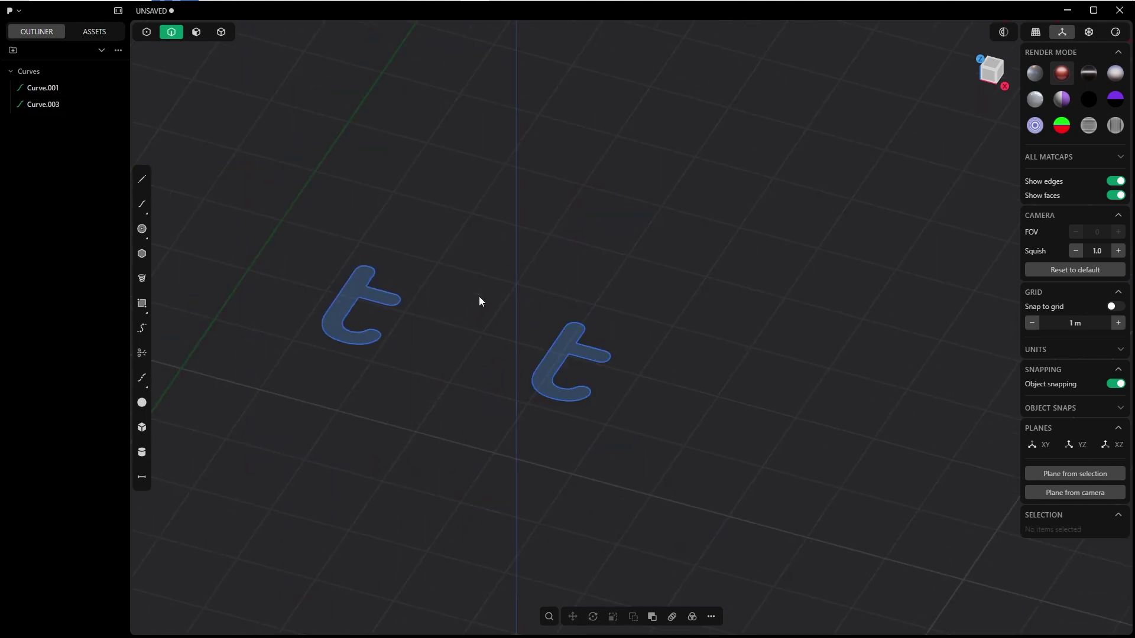
Step: Reselect the rebuilt t outline and check its spline degree and spans against the original
click(381, 306)
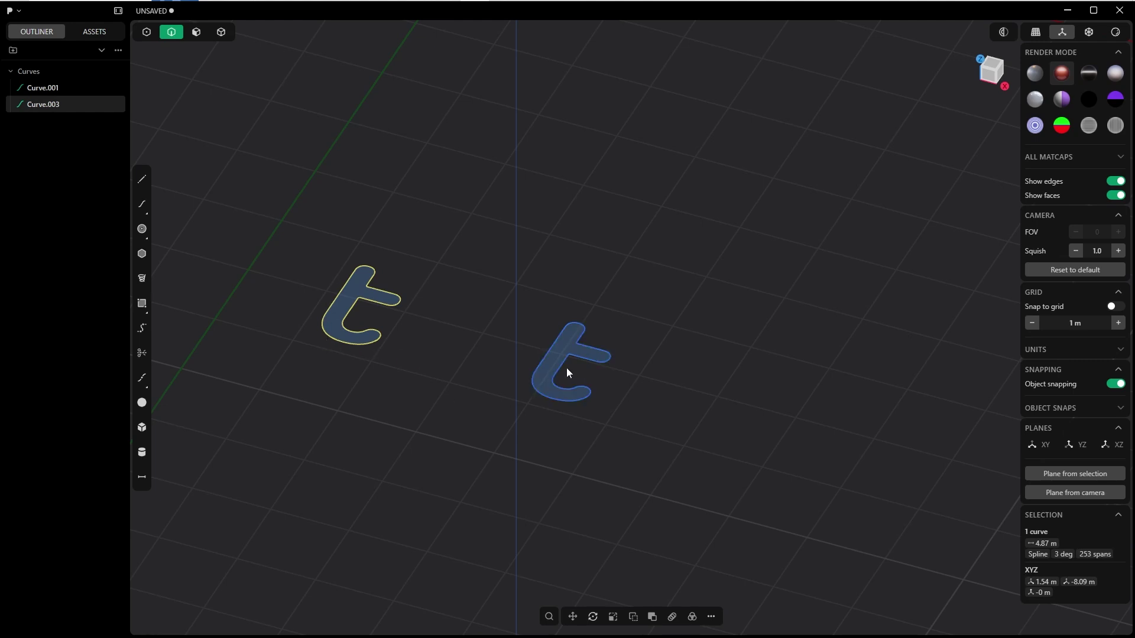
click(357, 319)
click(355, 310)
click(383, 318)
click(355, 309)
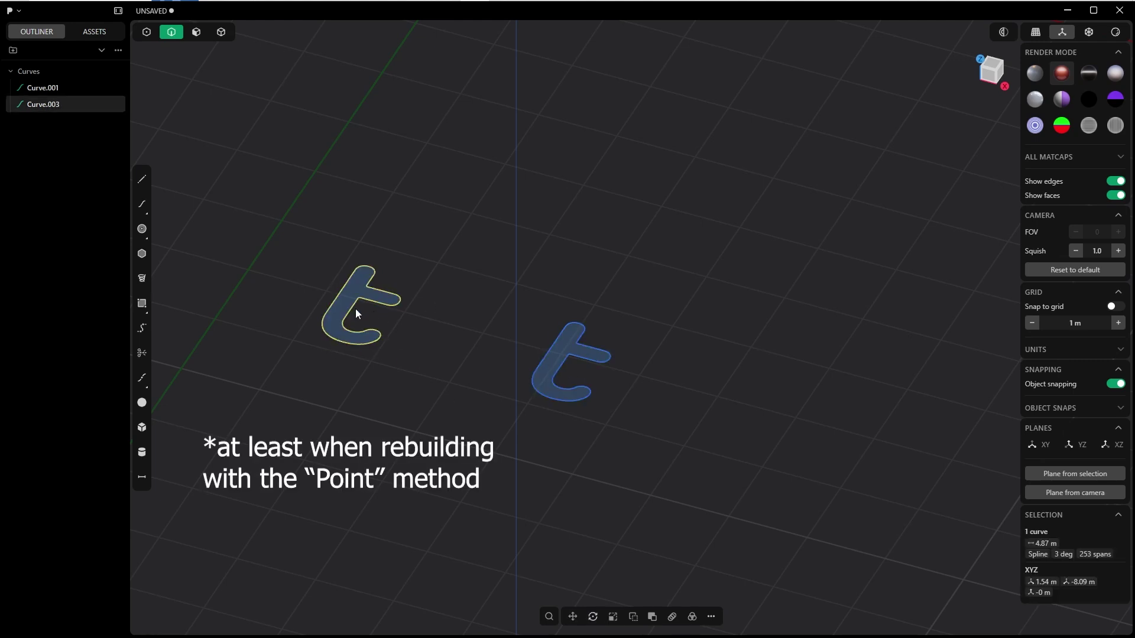